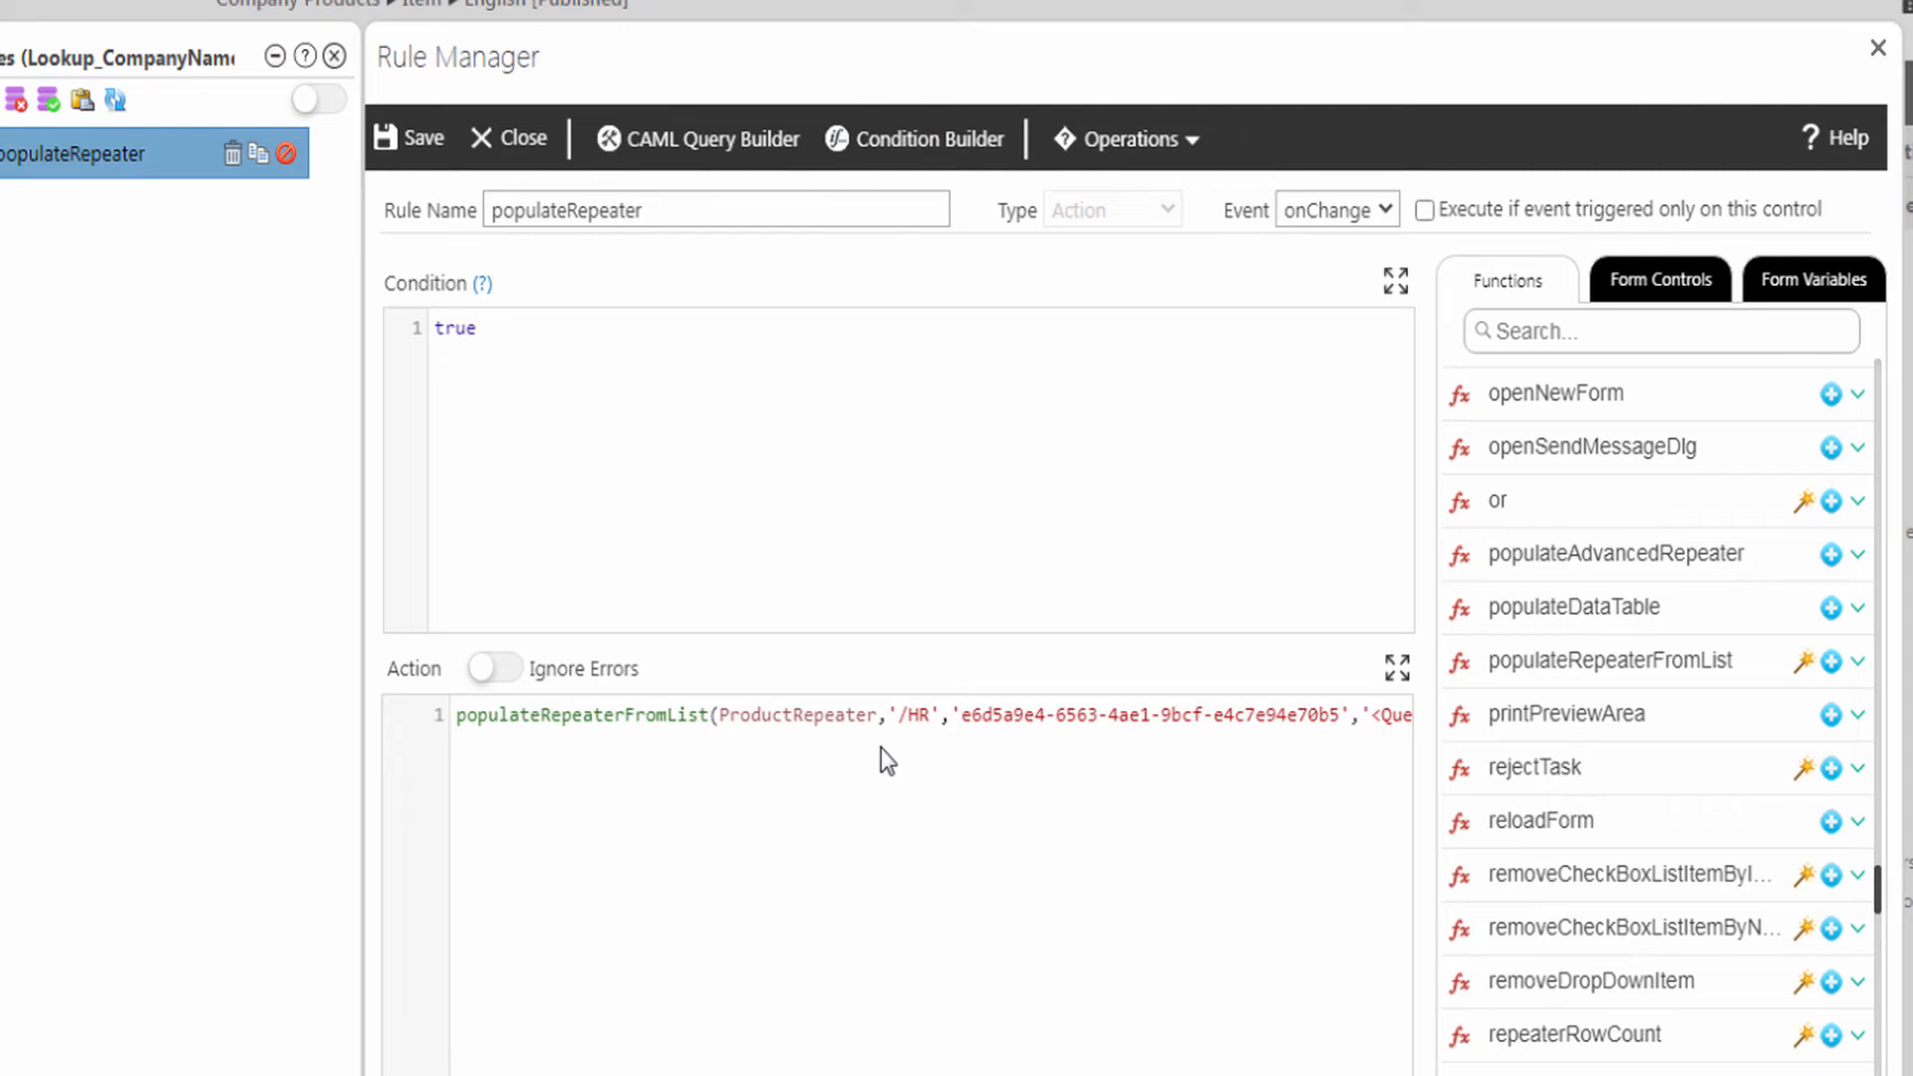
Examine the full populateRepeaterFromList expression in the action of the populateRepeater rule.
scroll(930, 715, right, 5)
scroll(931, 716, right, 6)
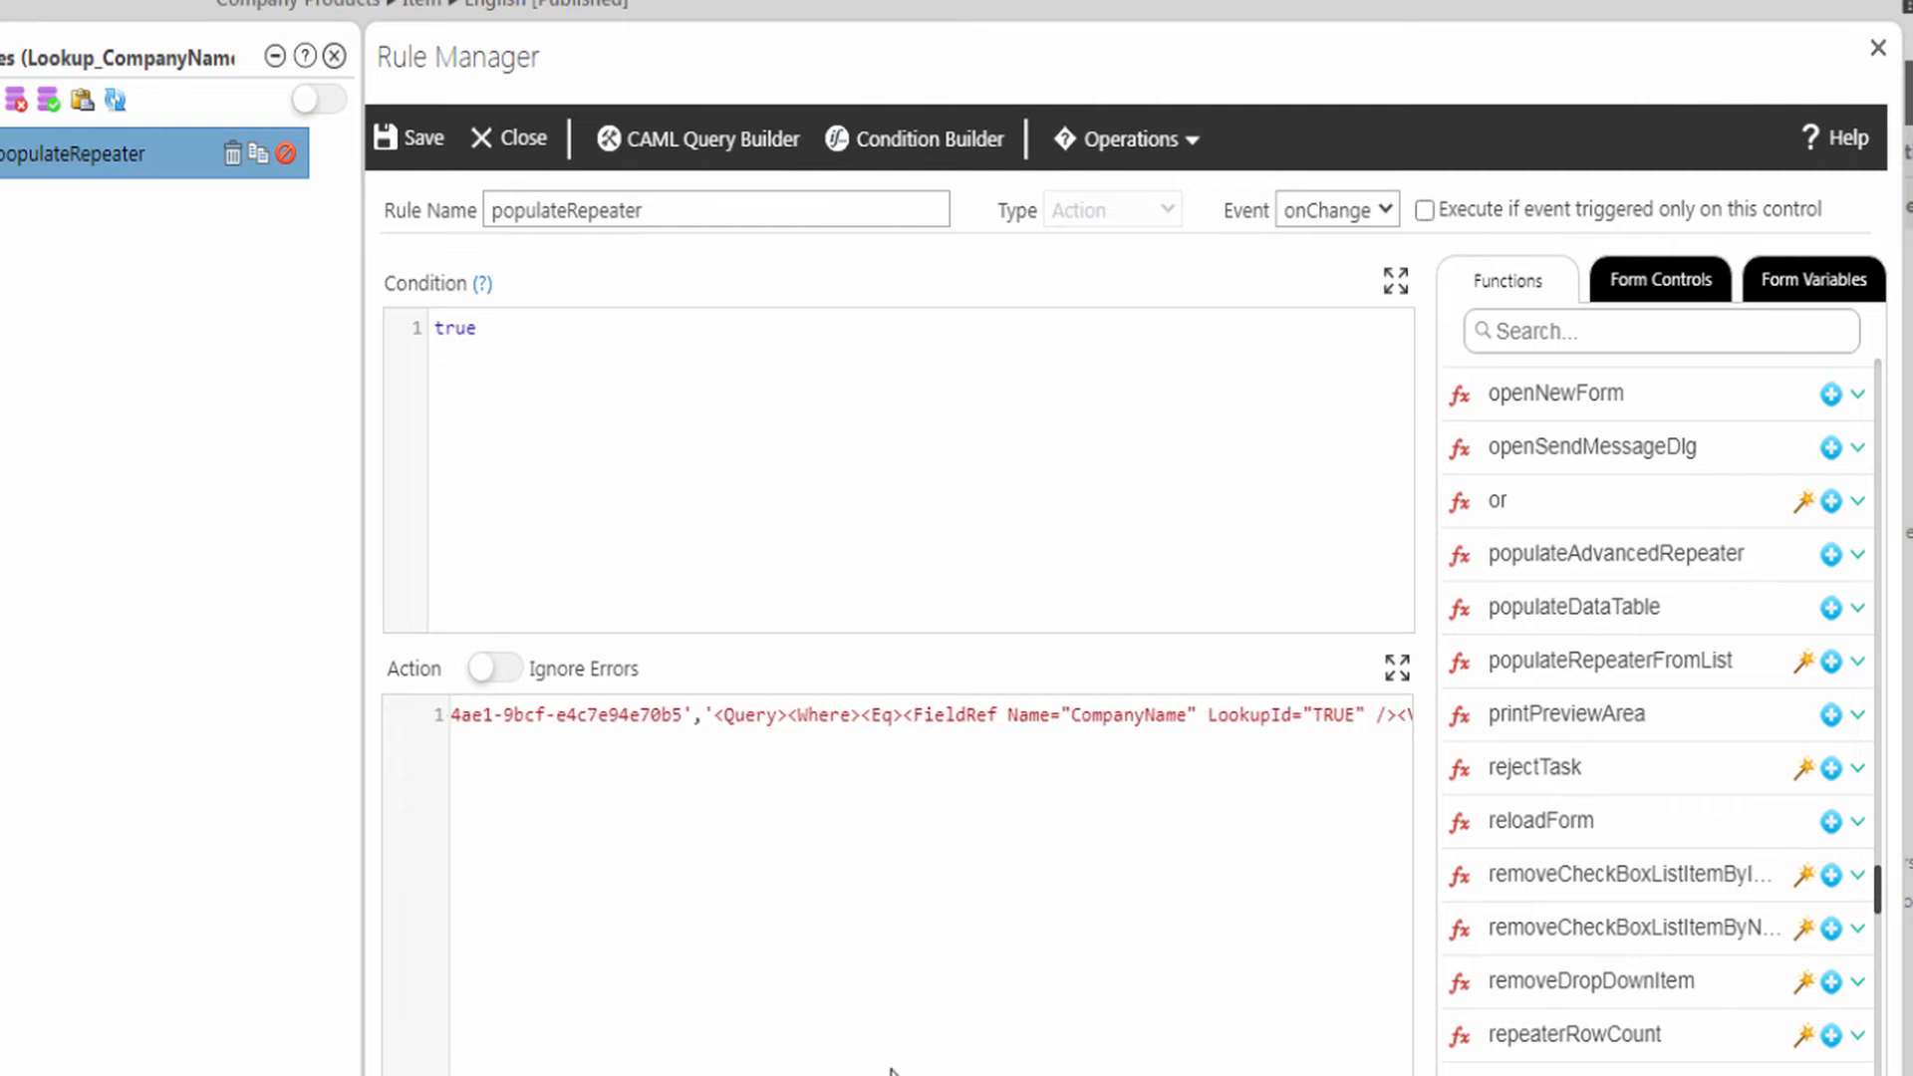
drag(1152, 1064, 960, 1014)
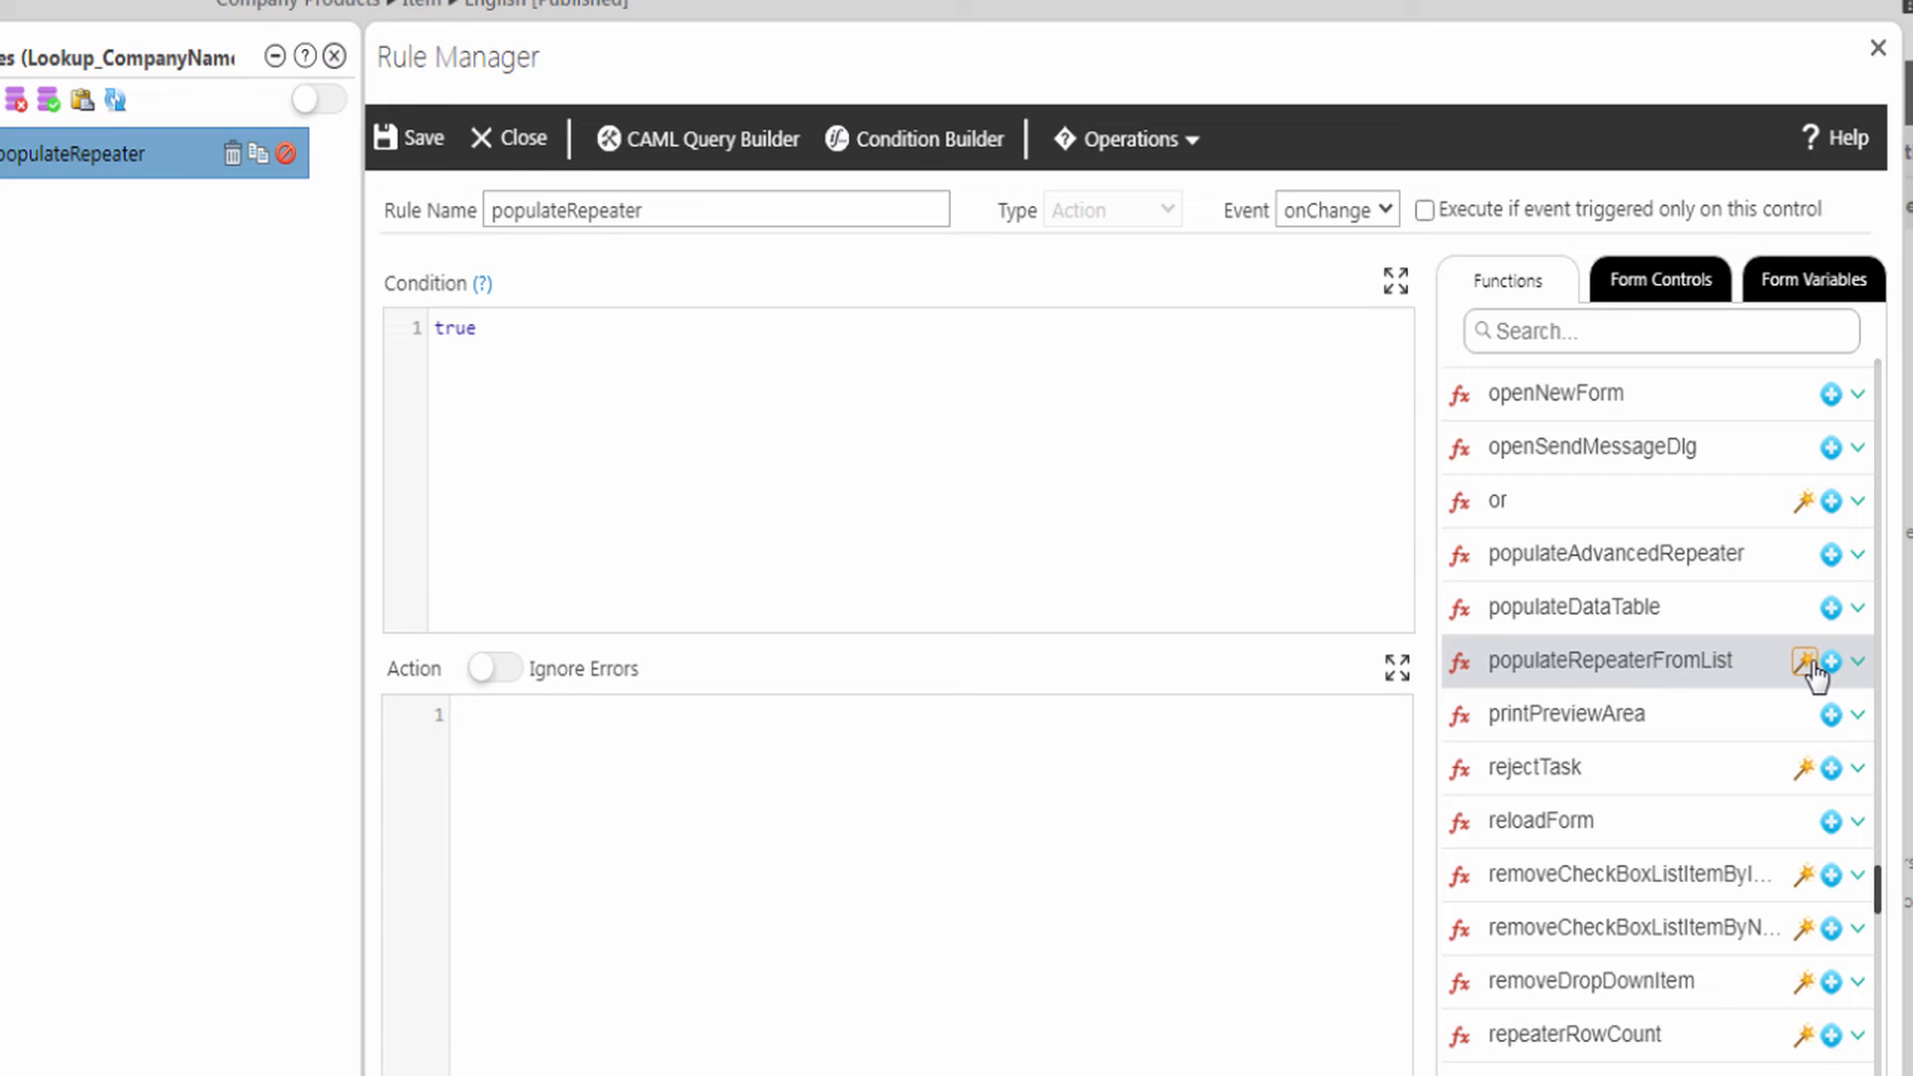
In the populateRepeaterFromList wizard, choose ProductRepeater as the repeater and Products as the list on site path /HR.
click(1806, 663)
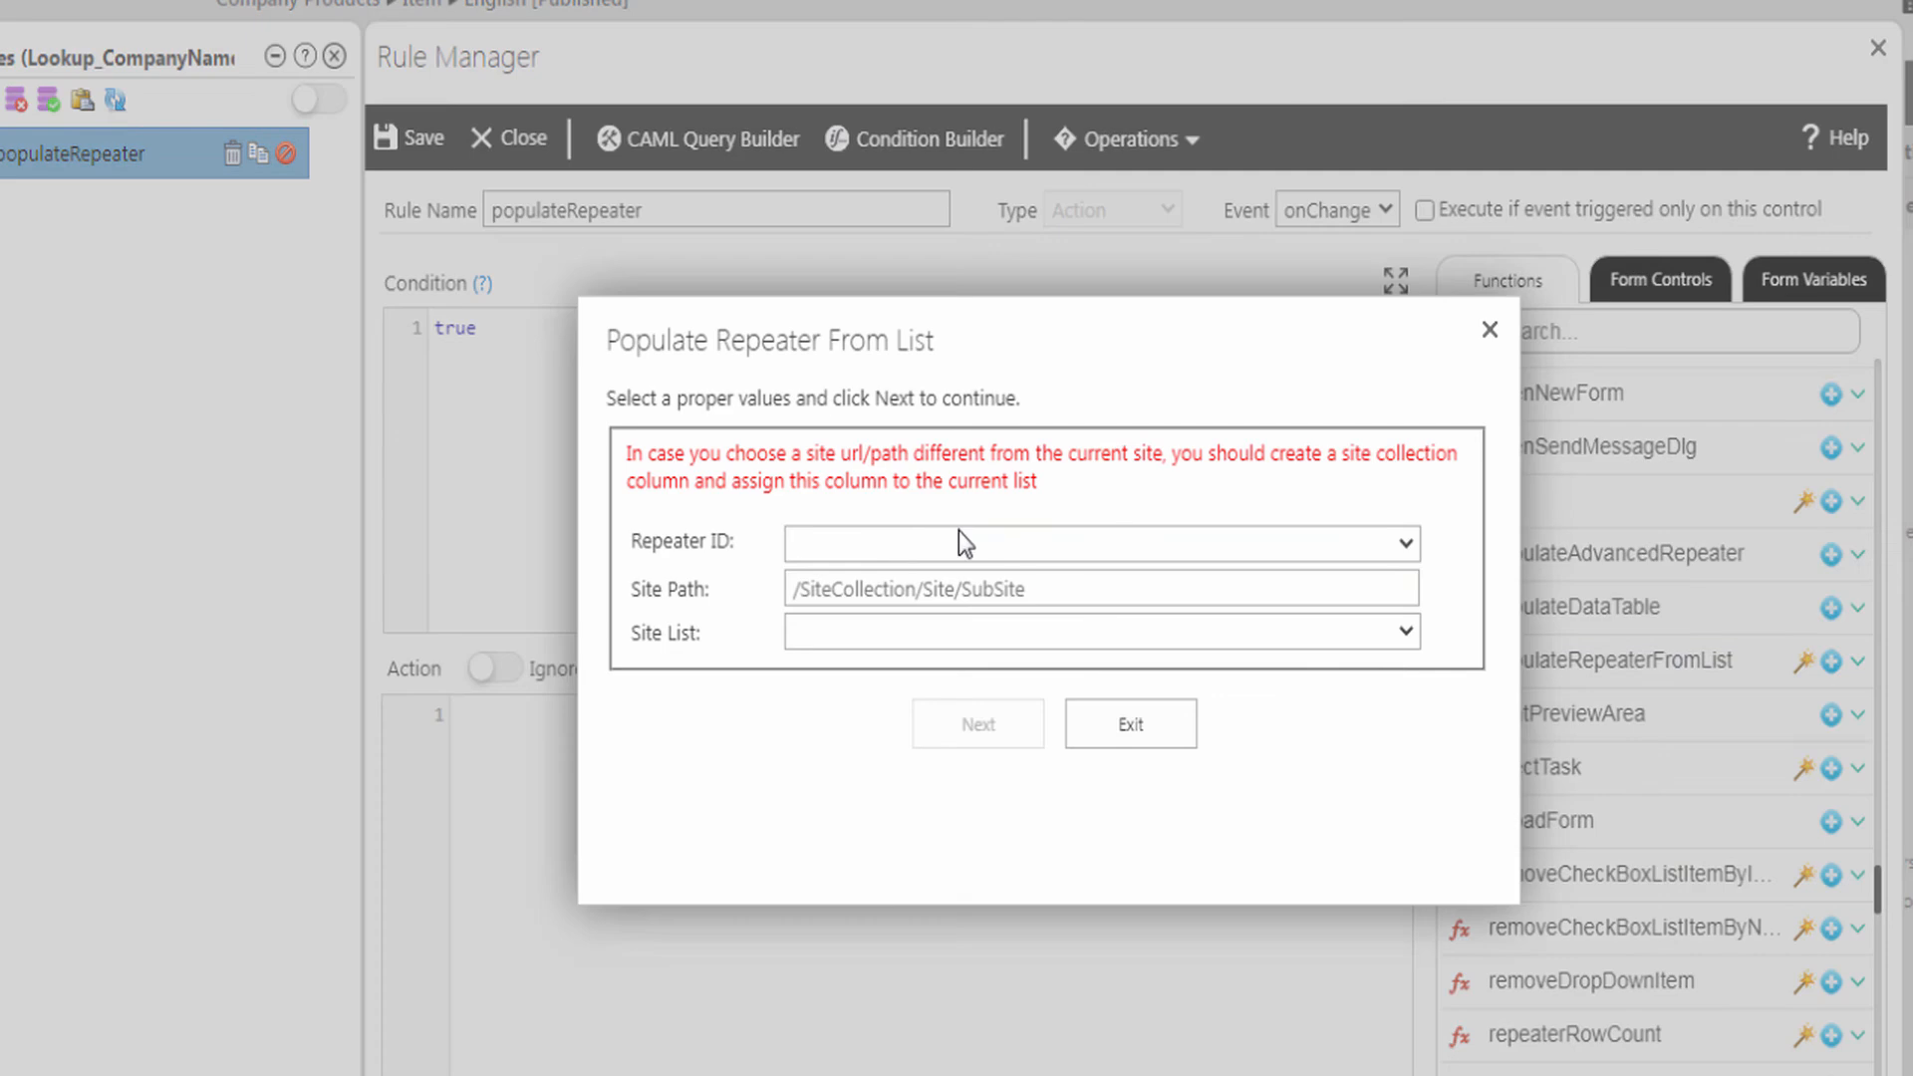
click(911, 541)
click(878, 607)
click(1096, 633)
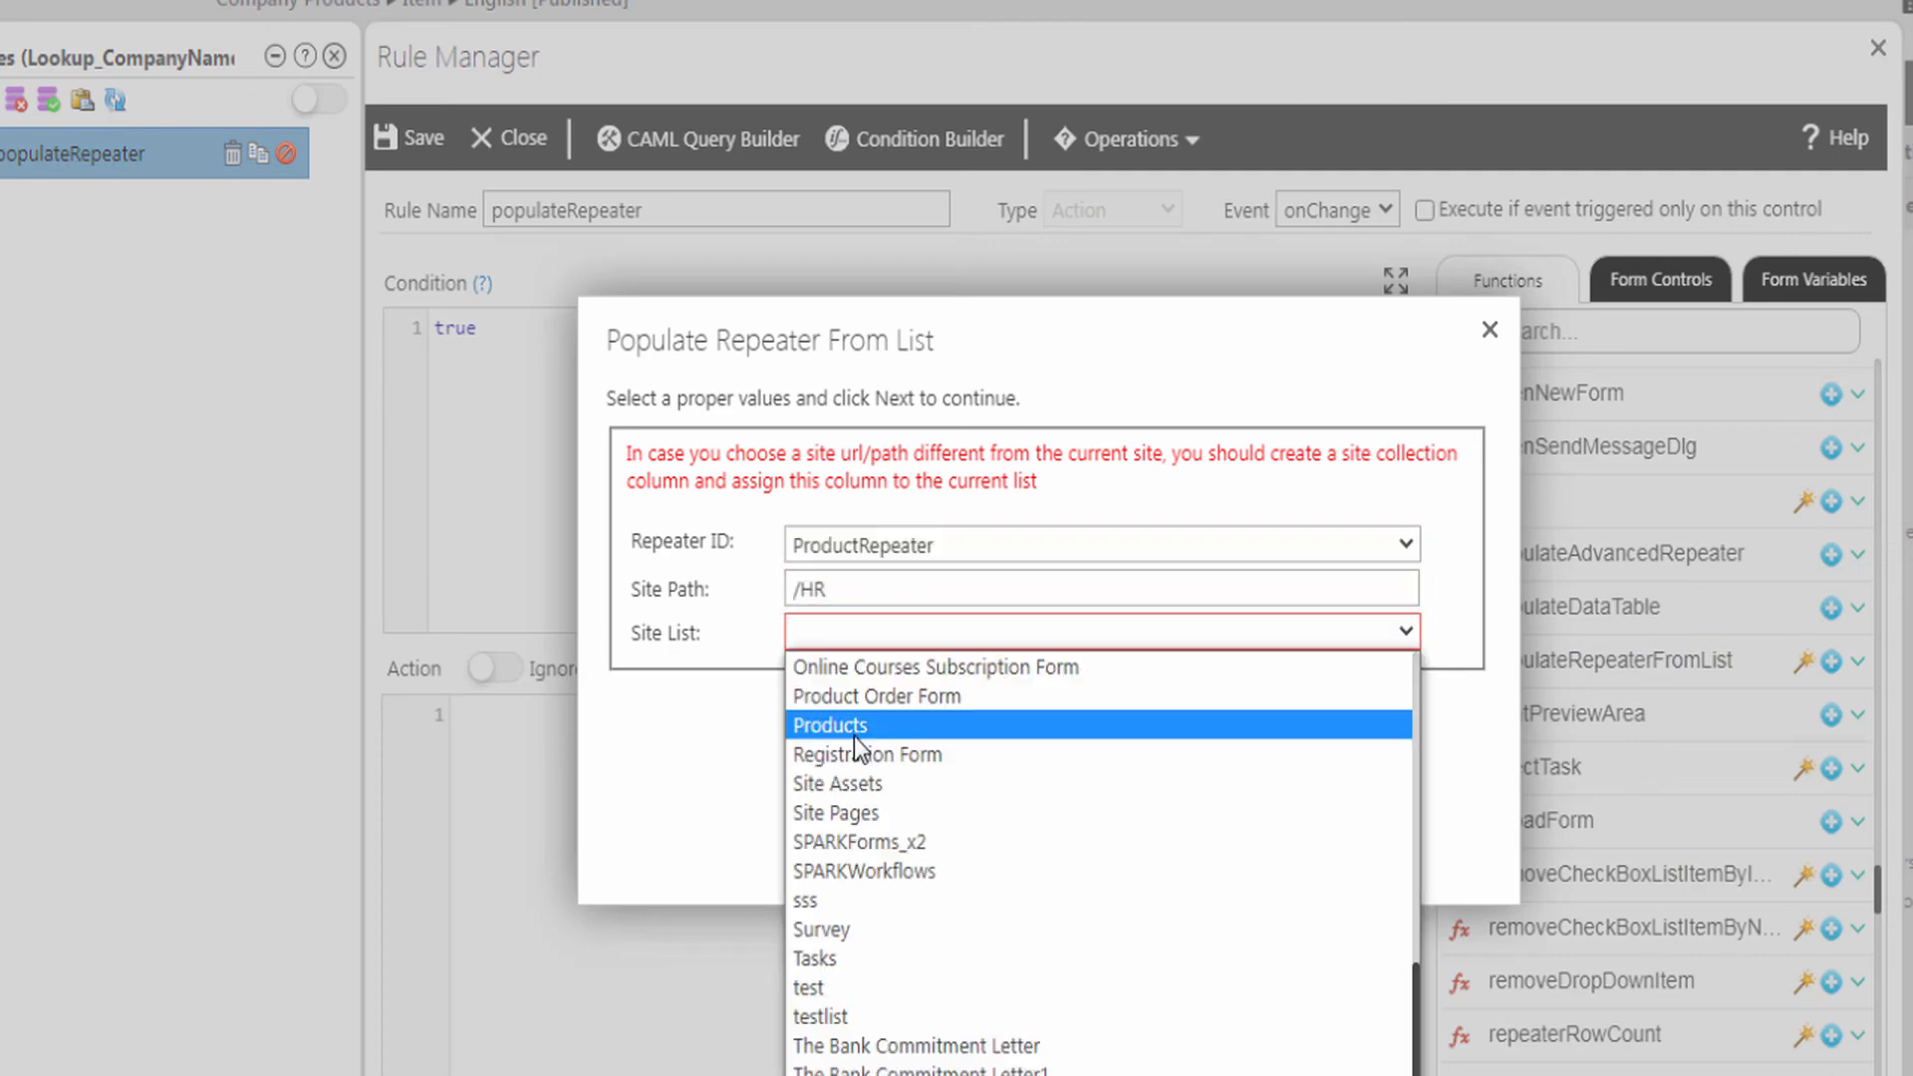
click(854, 733)
click(980, 725)
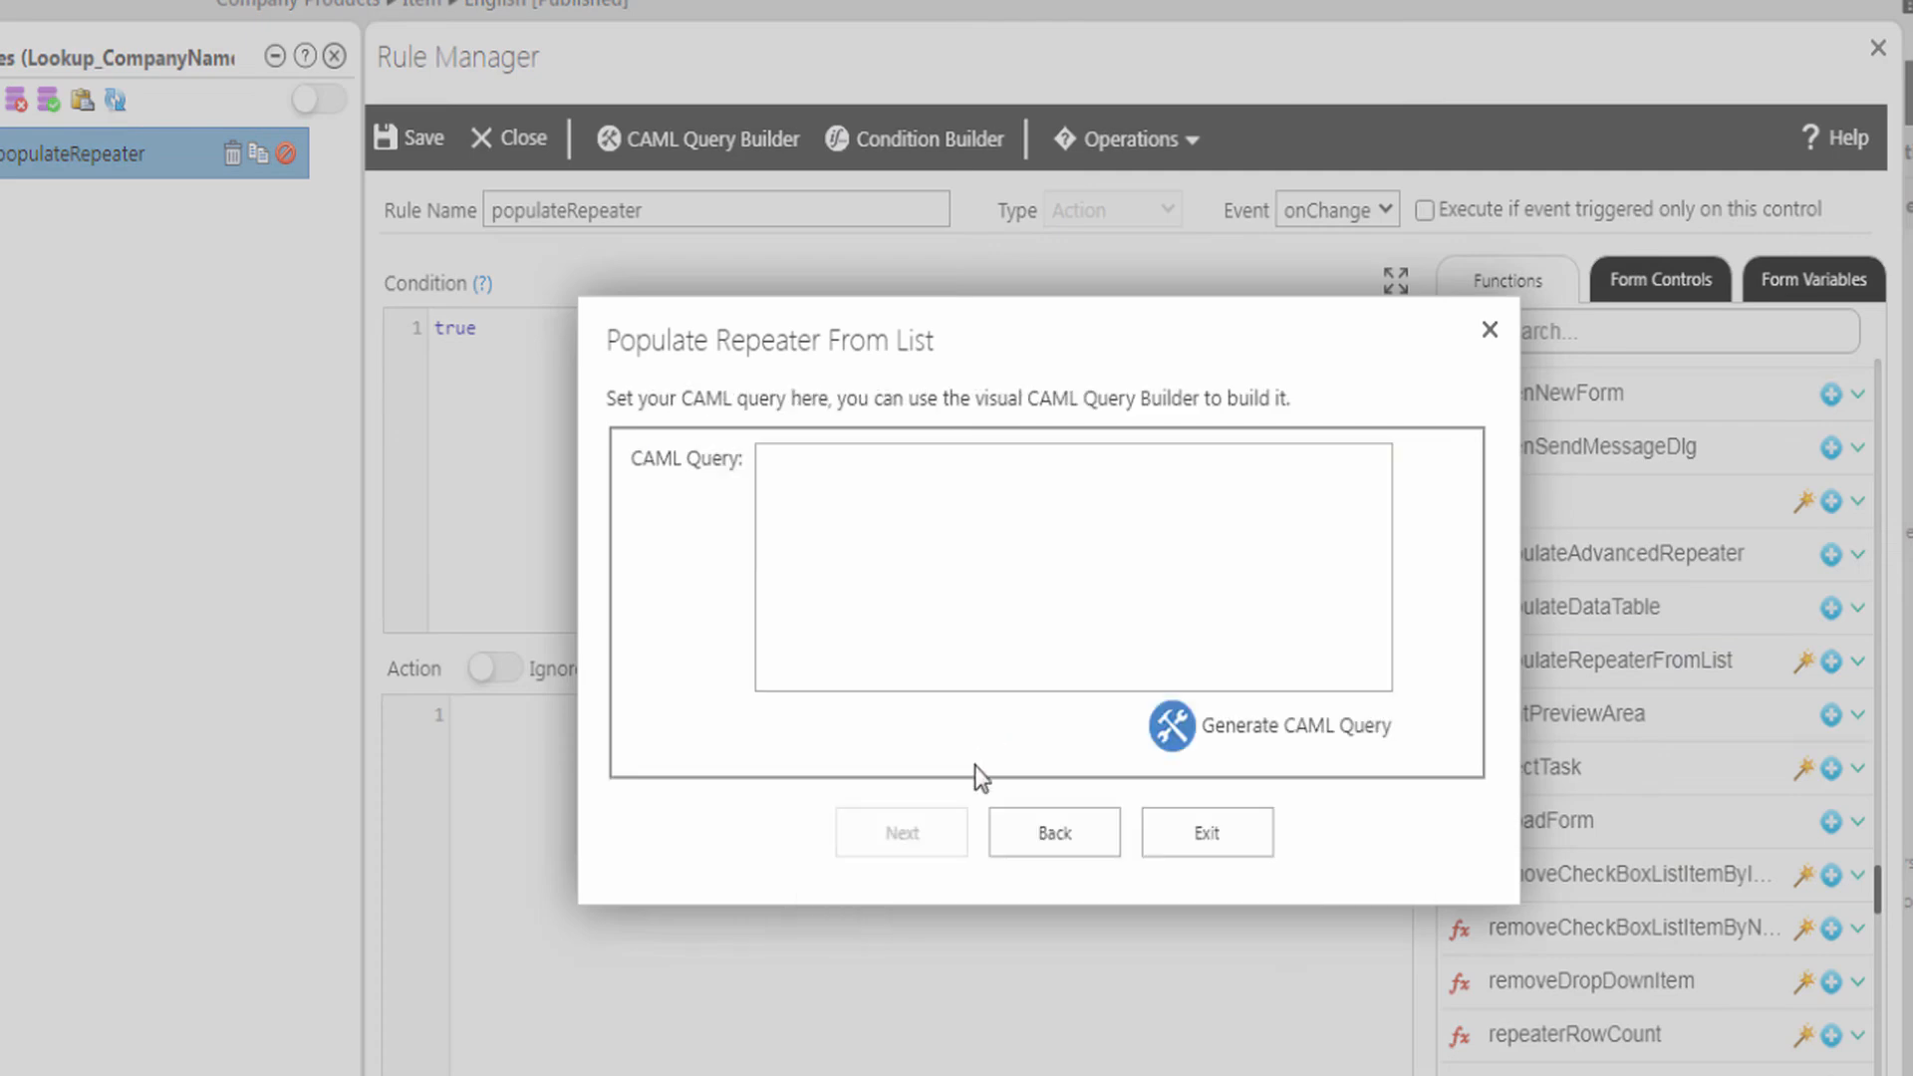
Generate the CAML query and finish the wizard with the product name, serial number and product image controls mapped to their list columns.
click(1247, 737)
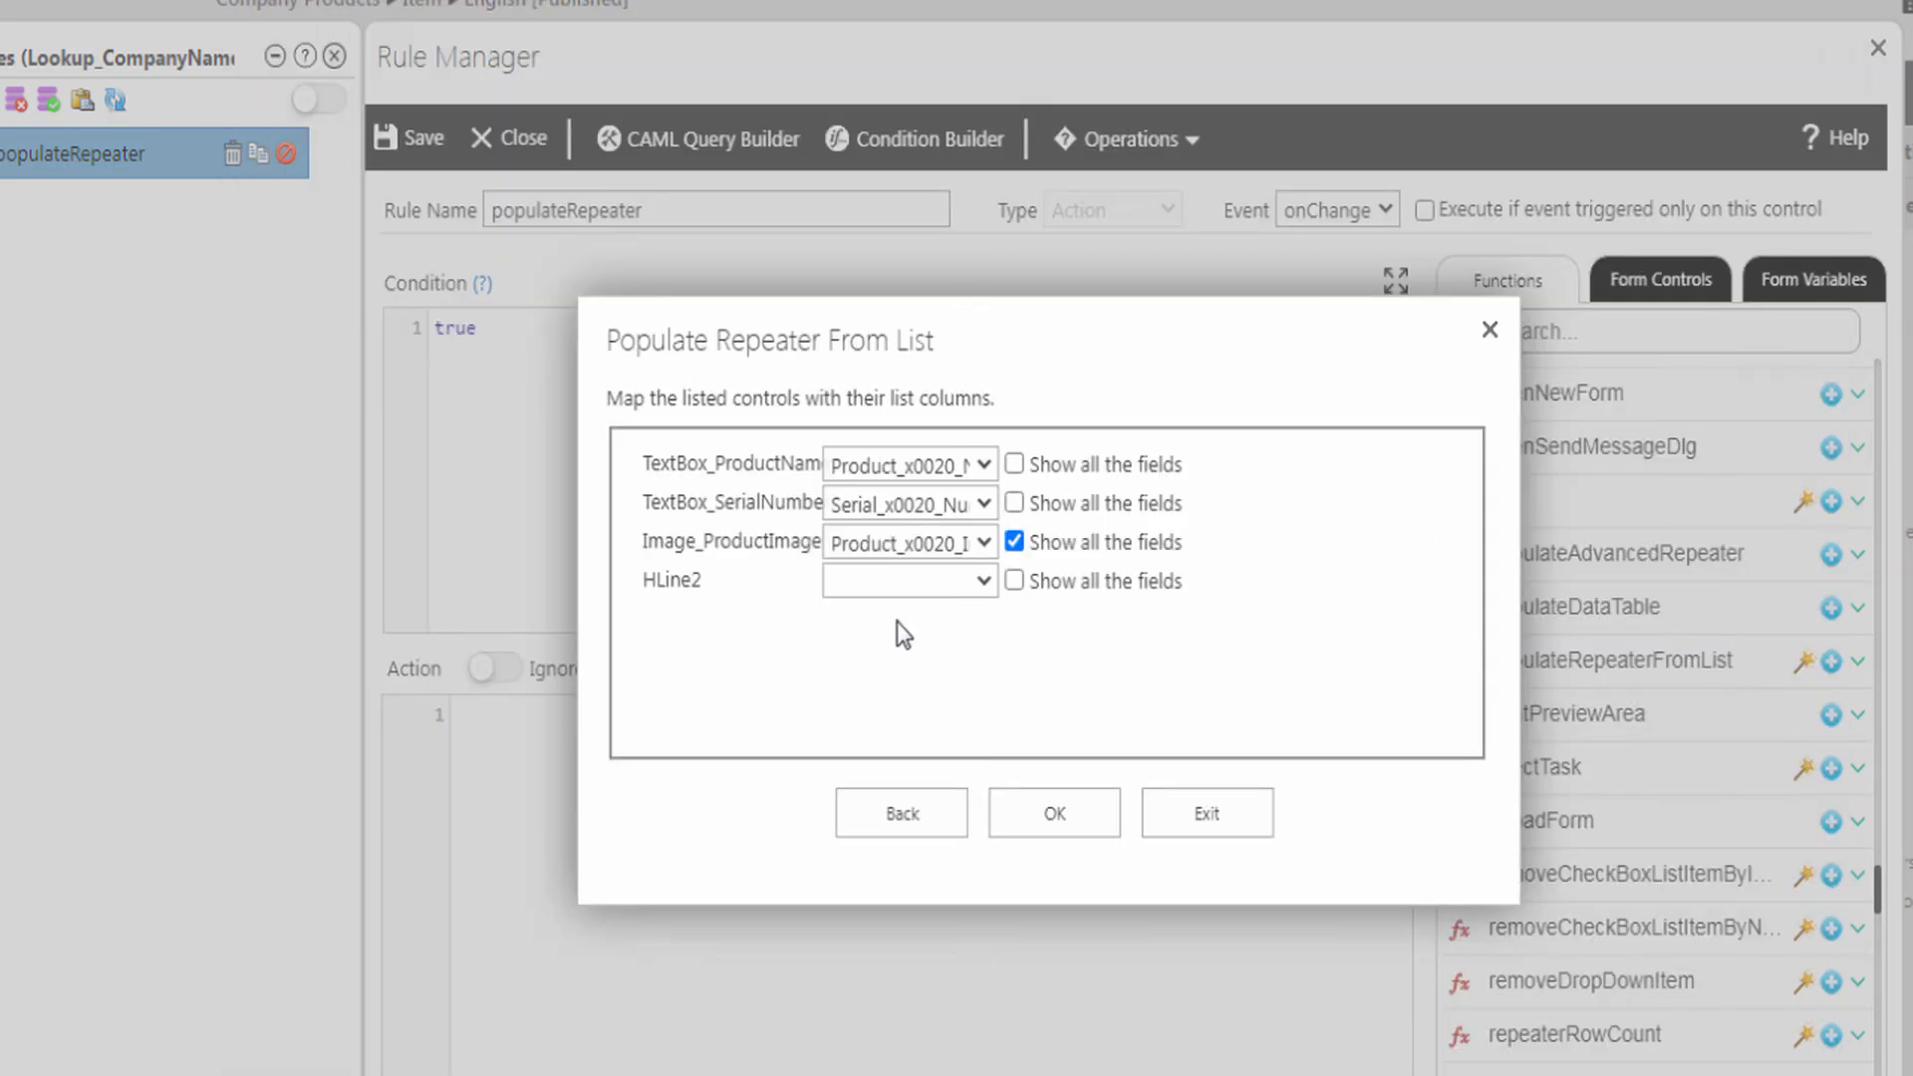
click(1052, 810)
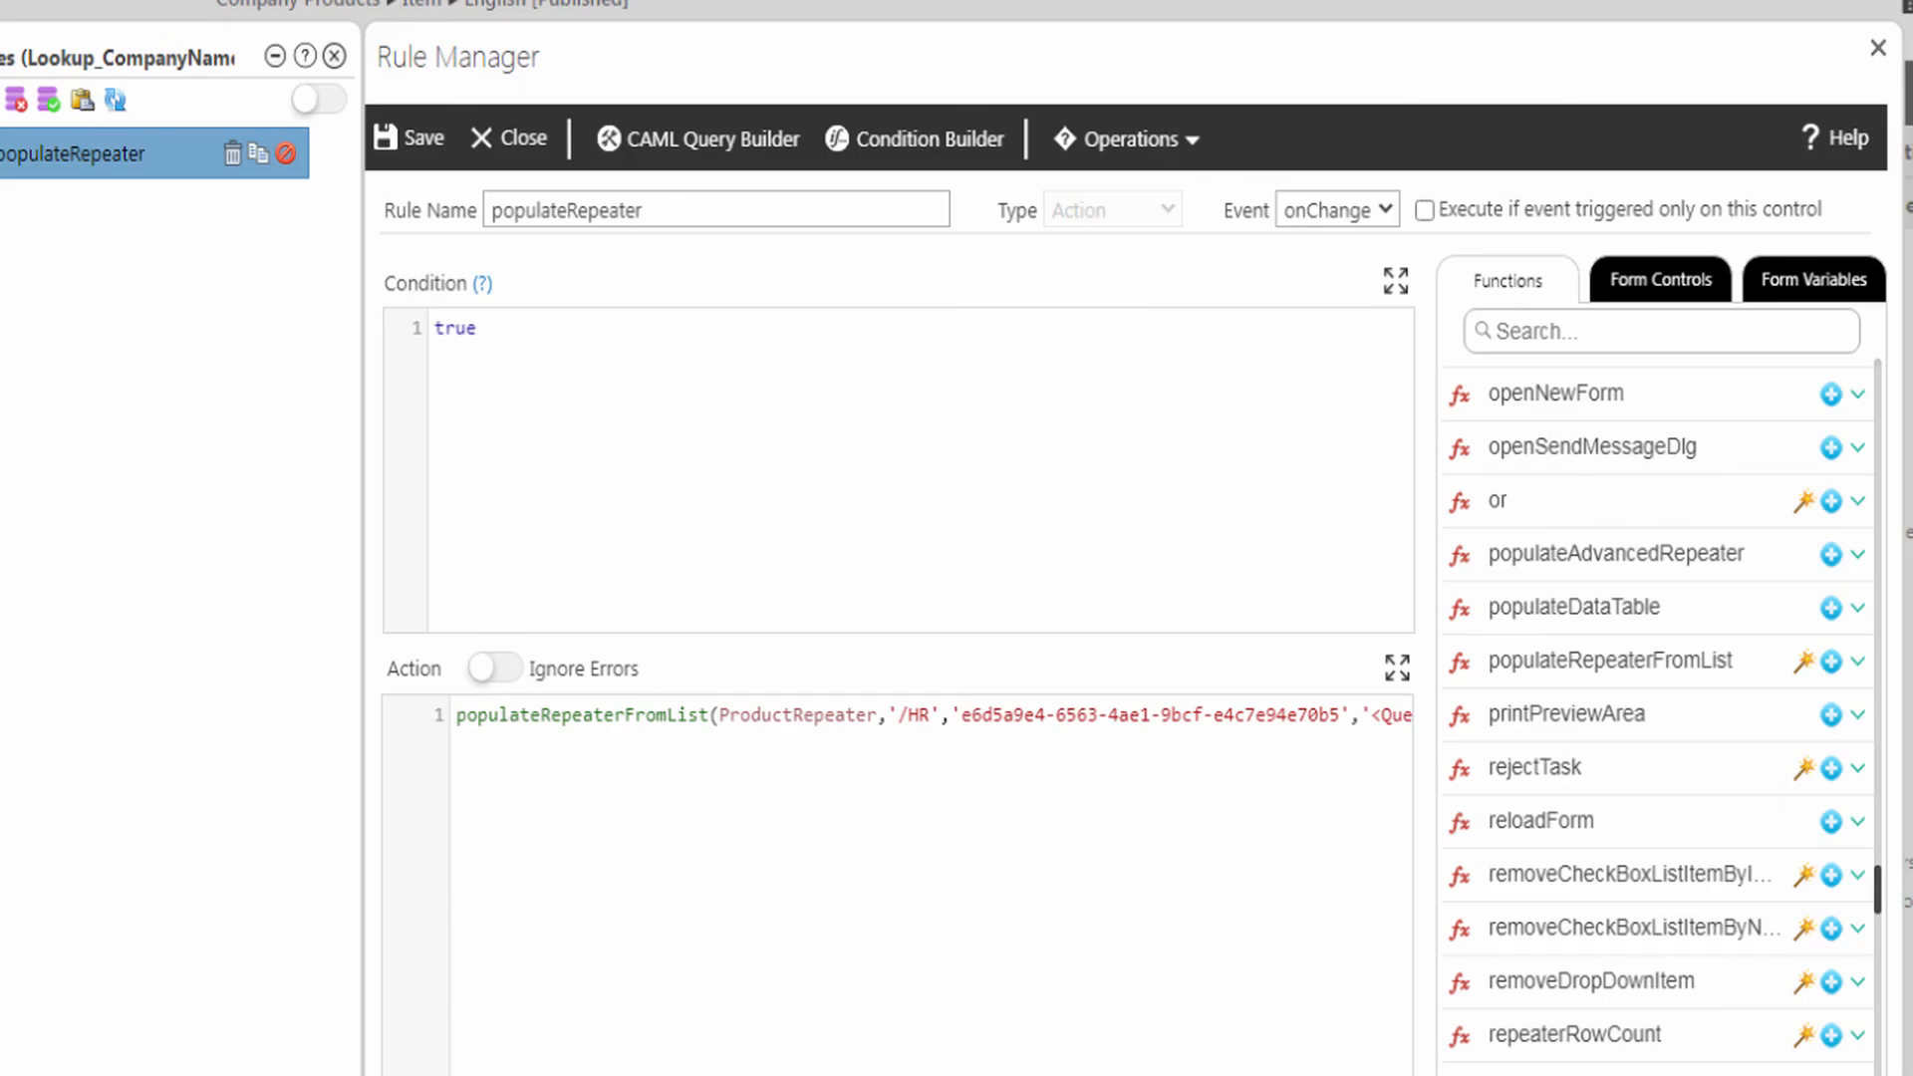
drag(637, 1075, 629, 856)
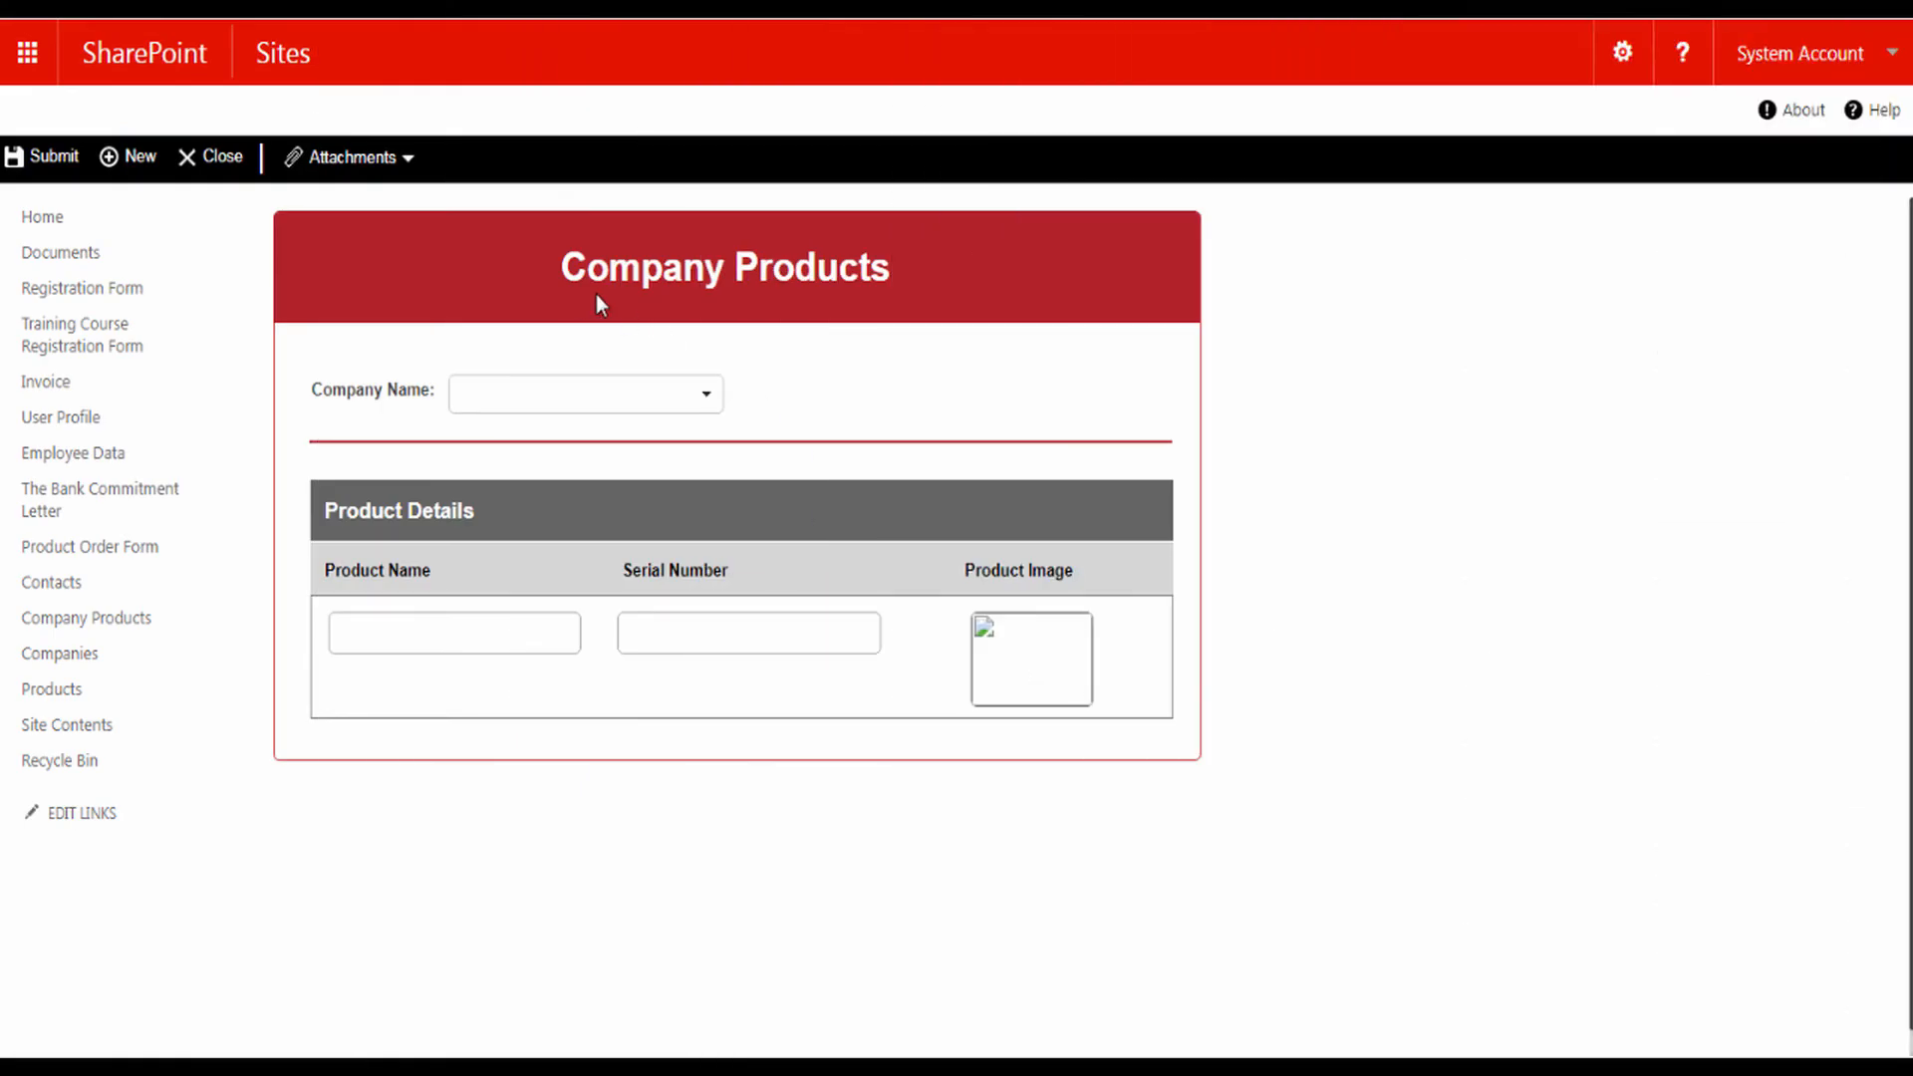
Test the Company Products form by choosing Asus as the company name.
click(714, 404)
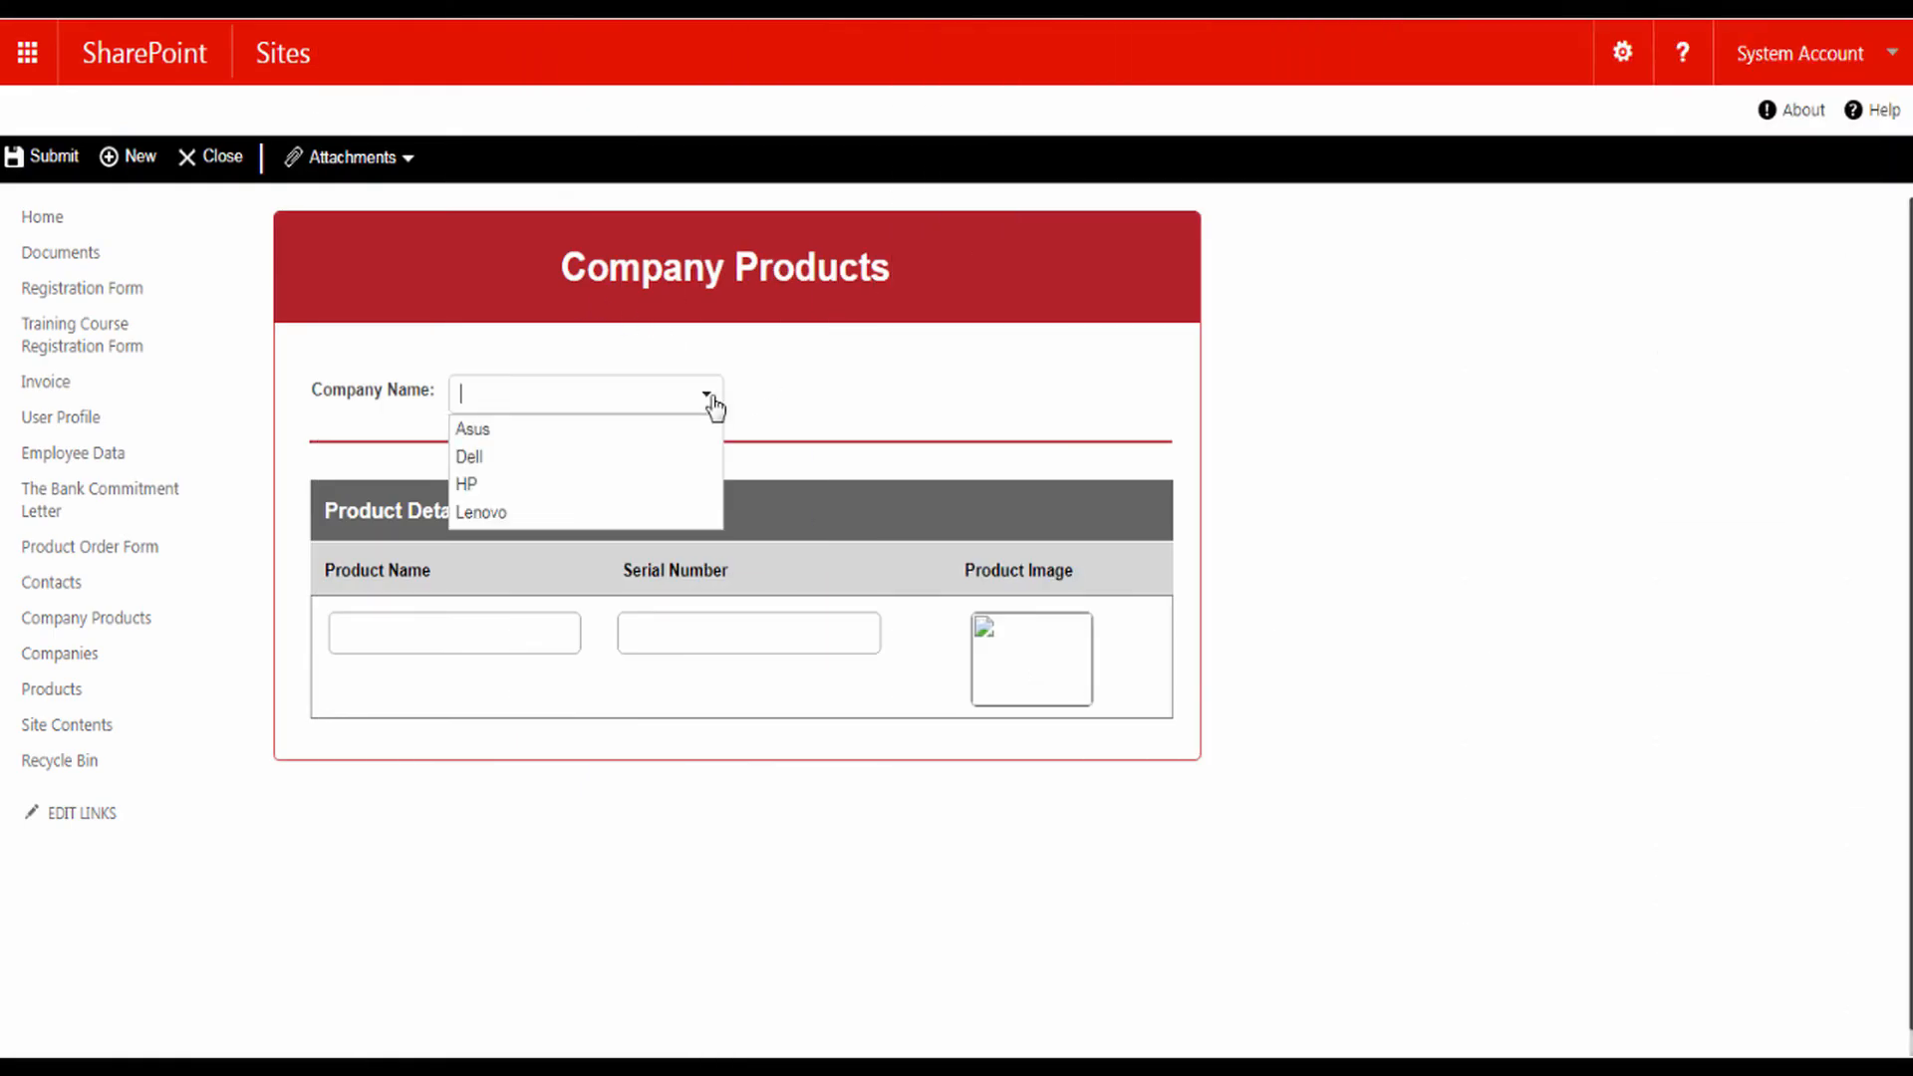
click(607, 429)
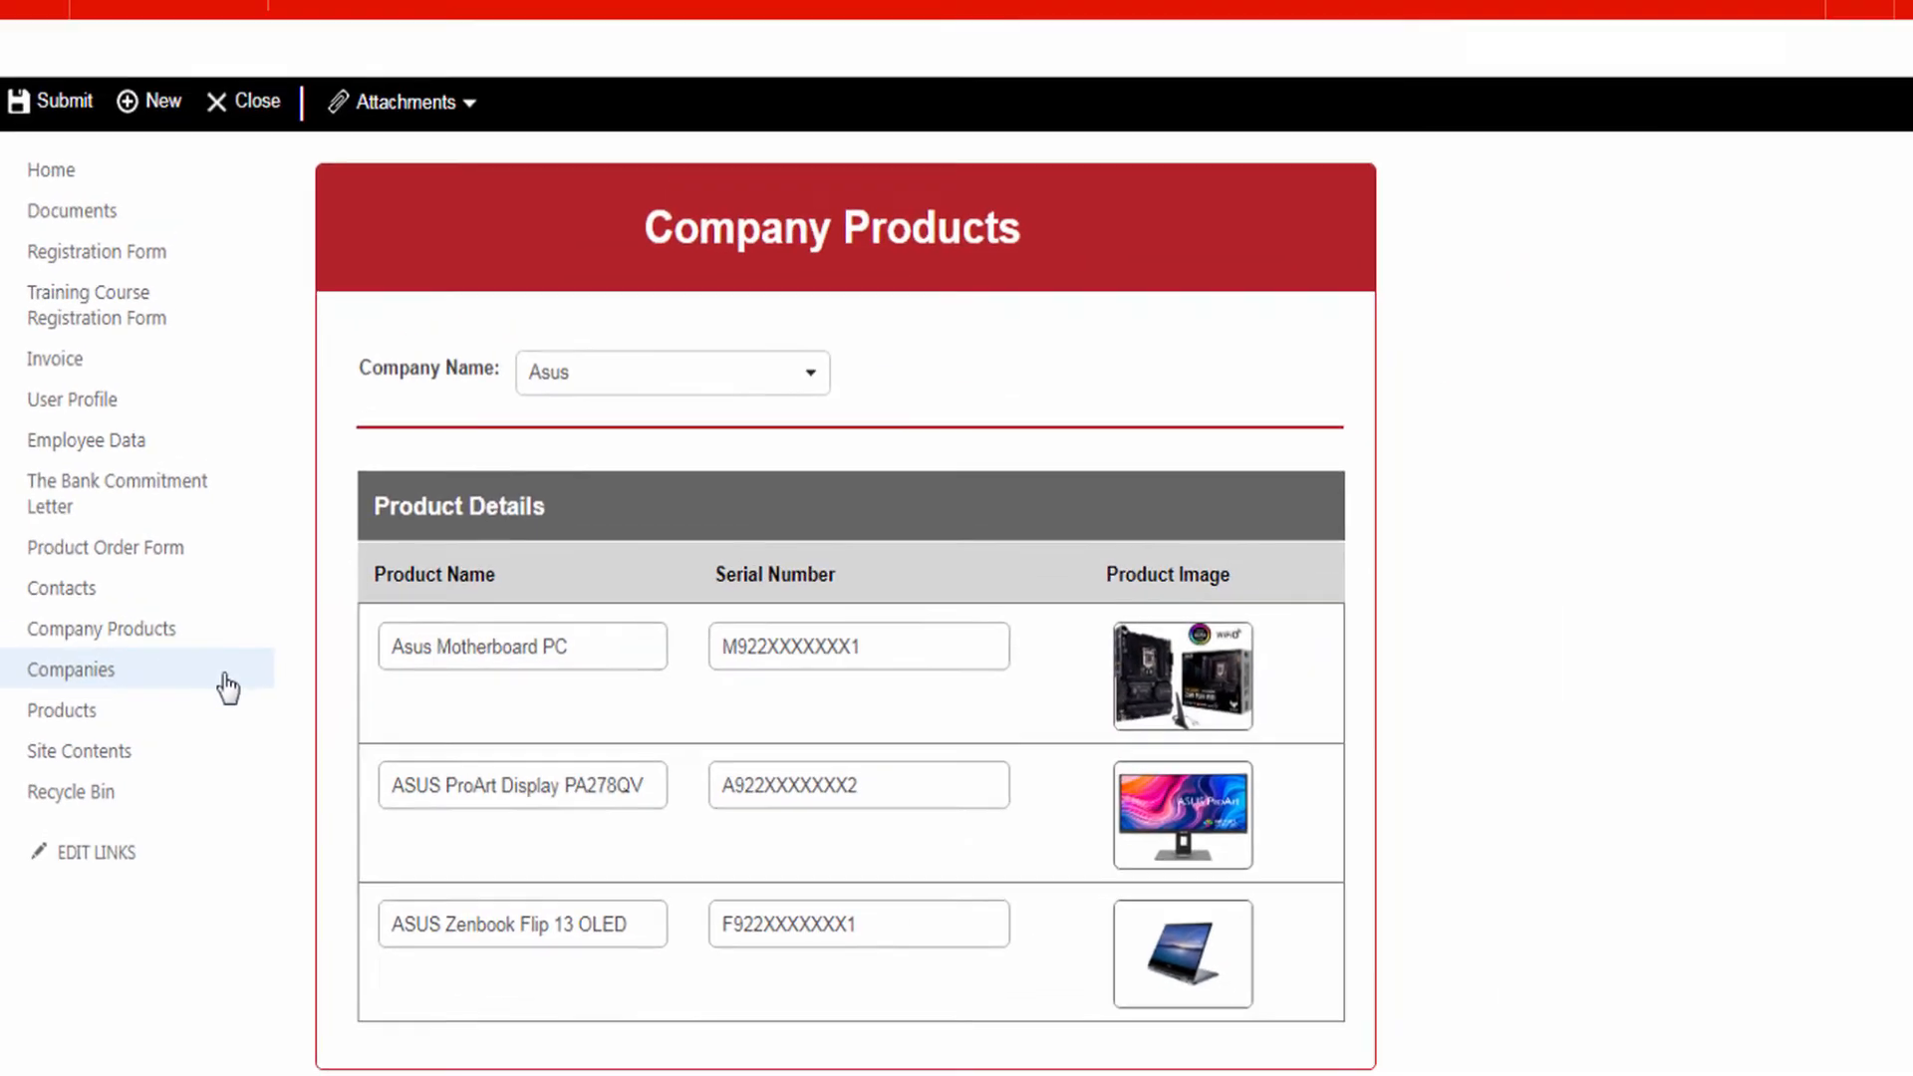
Examine the items and columns of the Companies list and the Products list.
click(181, 650)
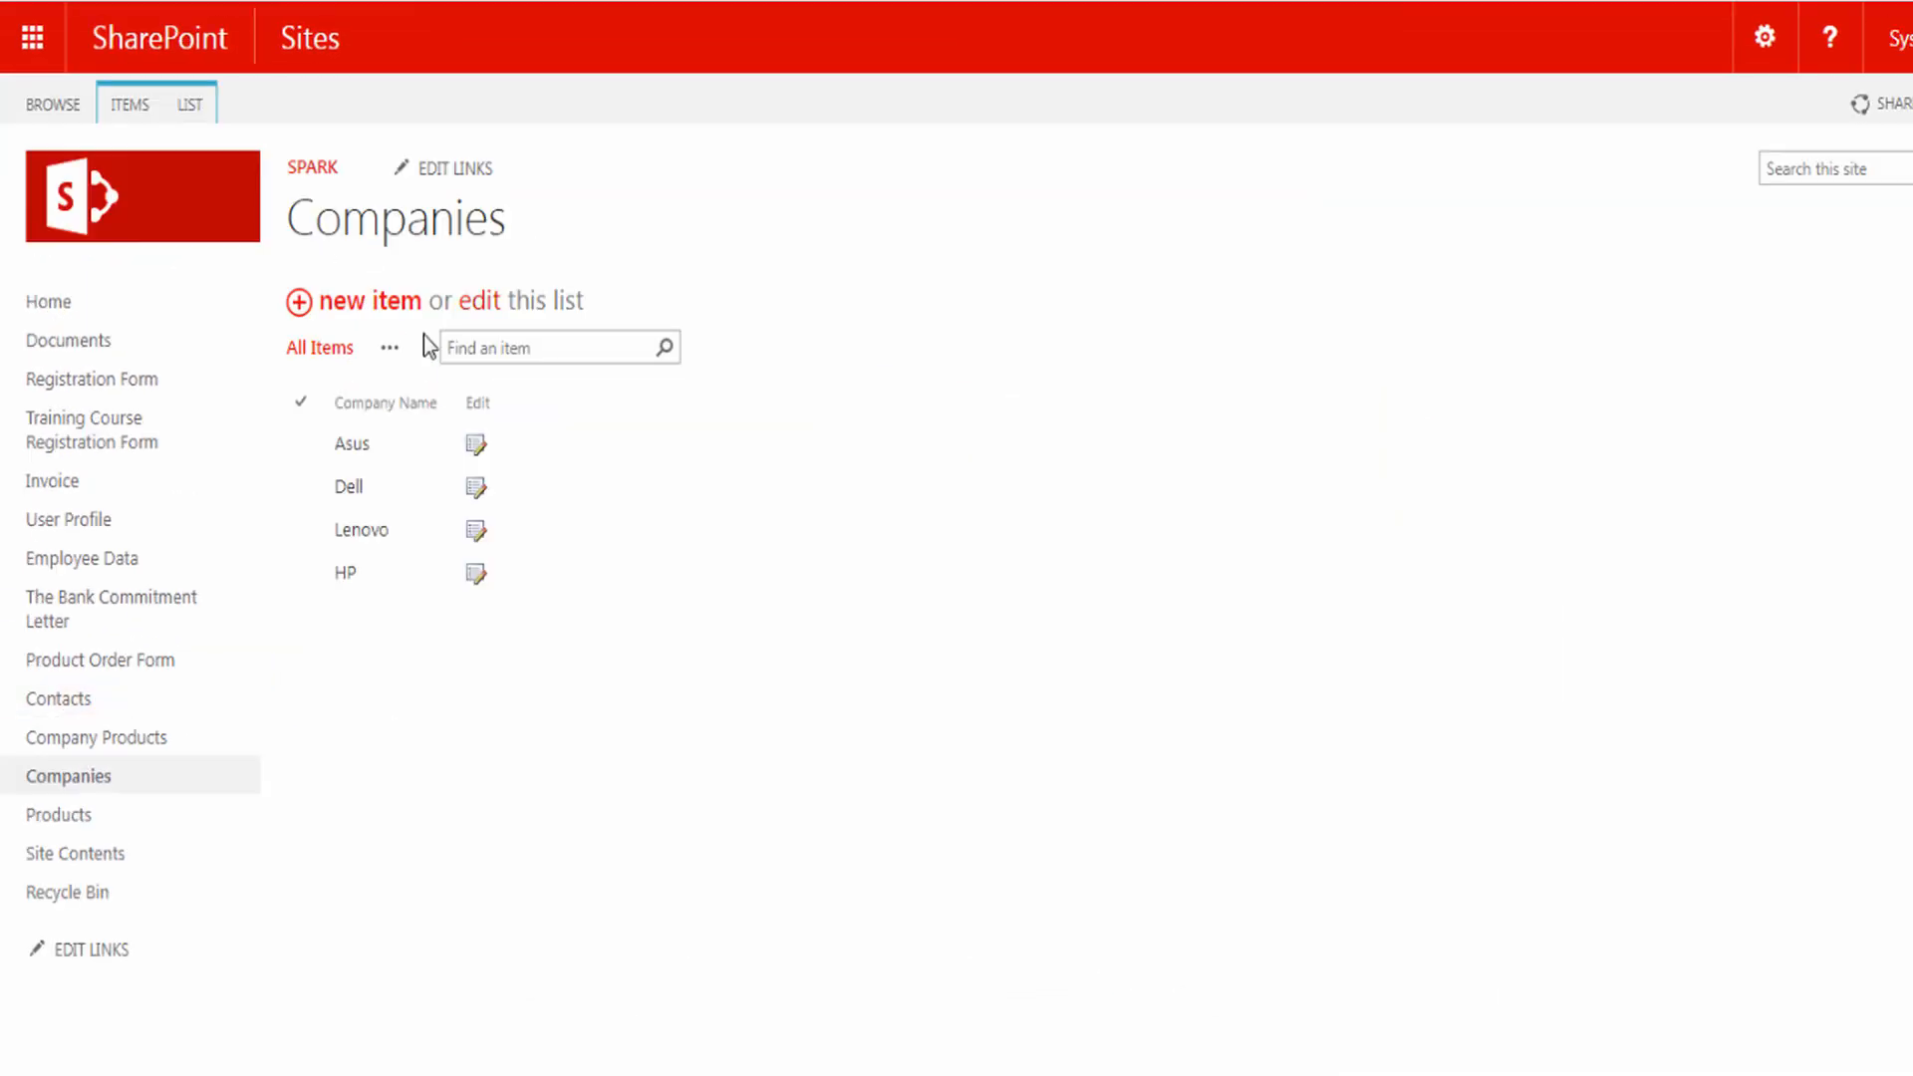
click(44, 819)
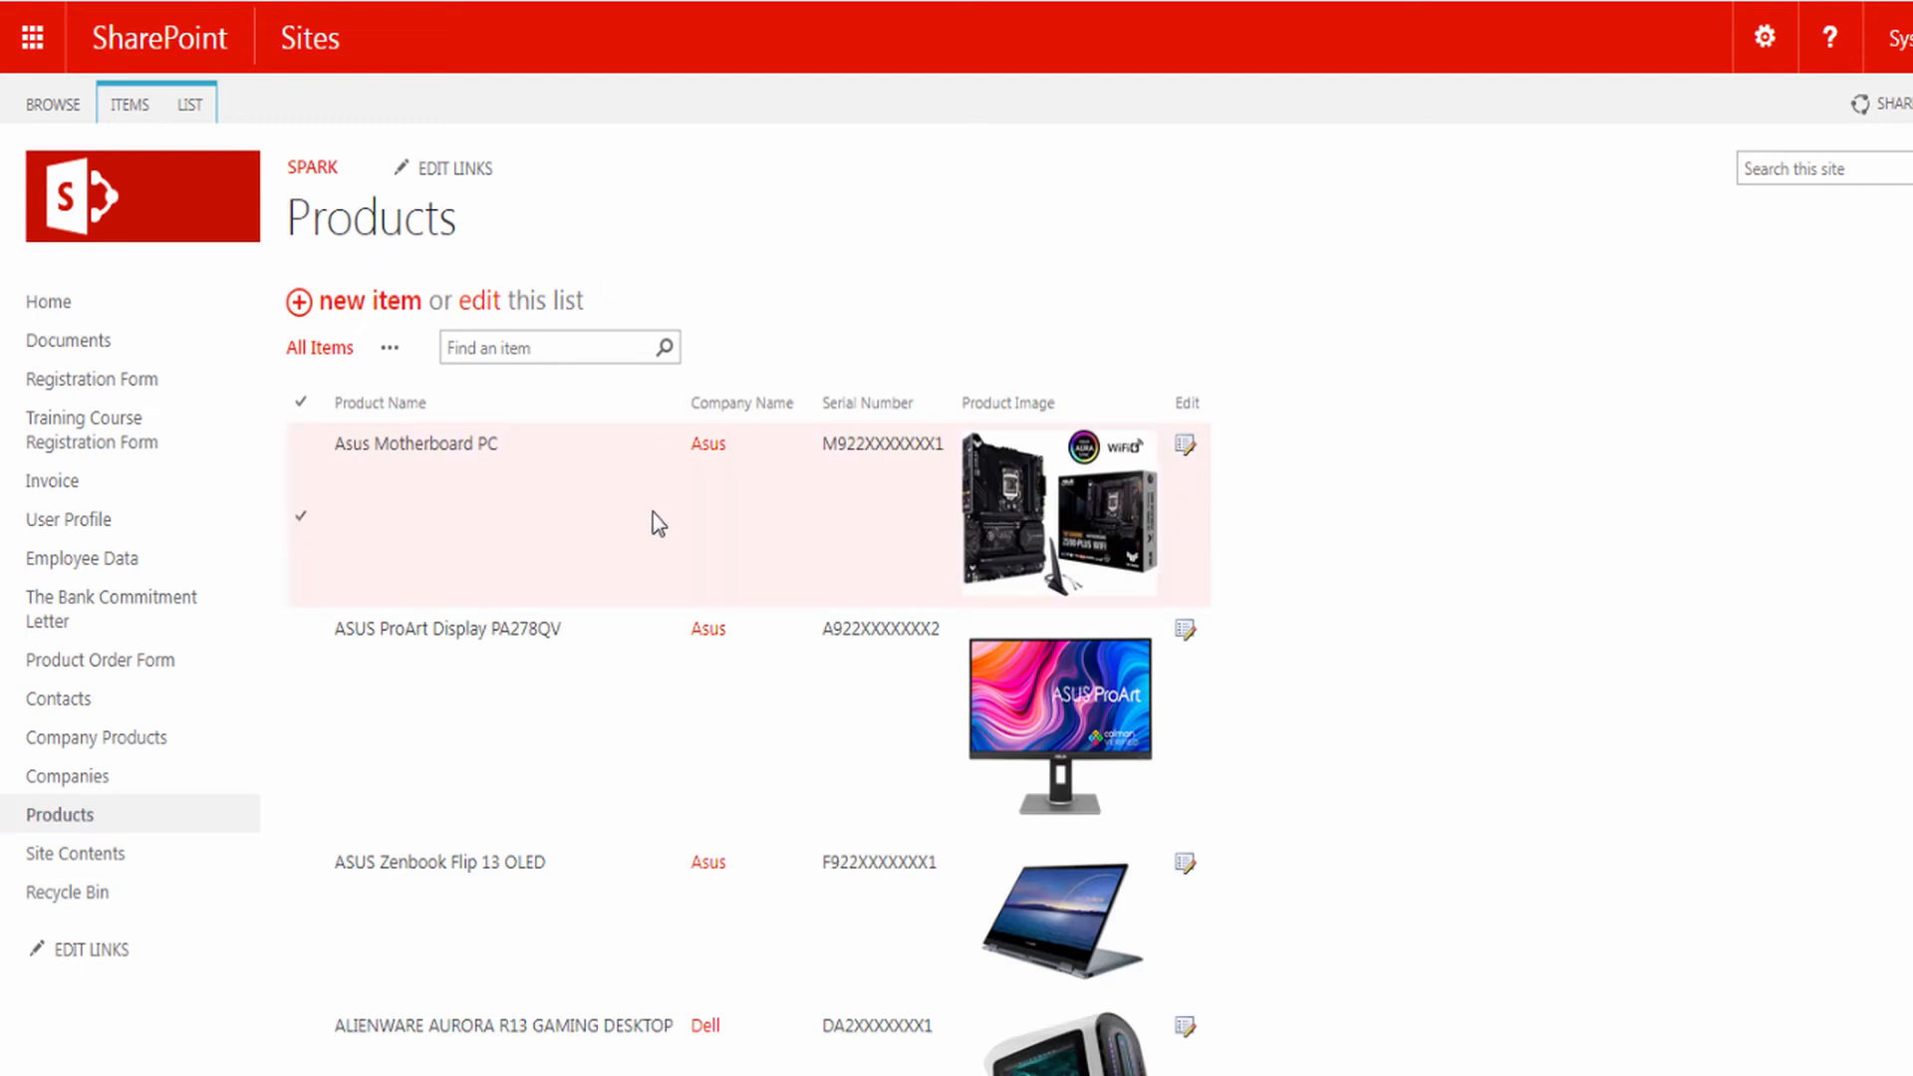
scroll(650, 588, down, 4)
scroll(643, 513, up, 4)
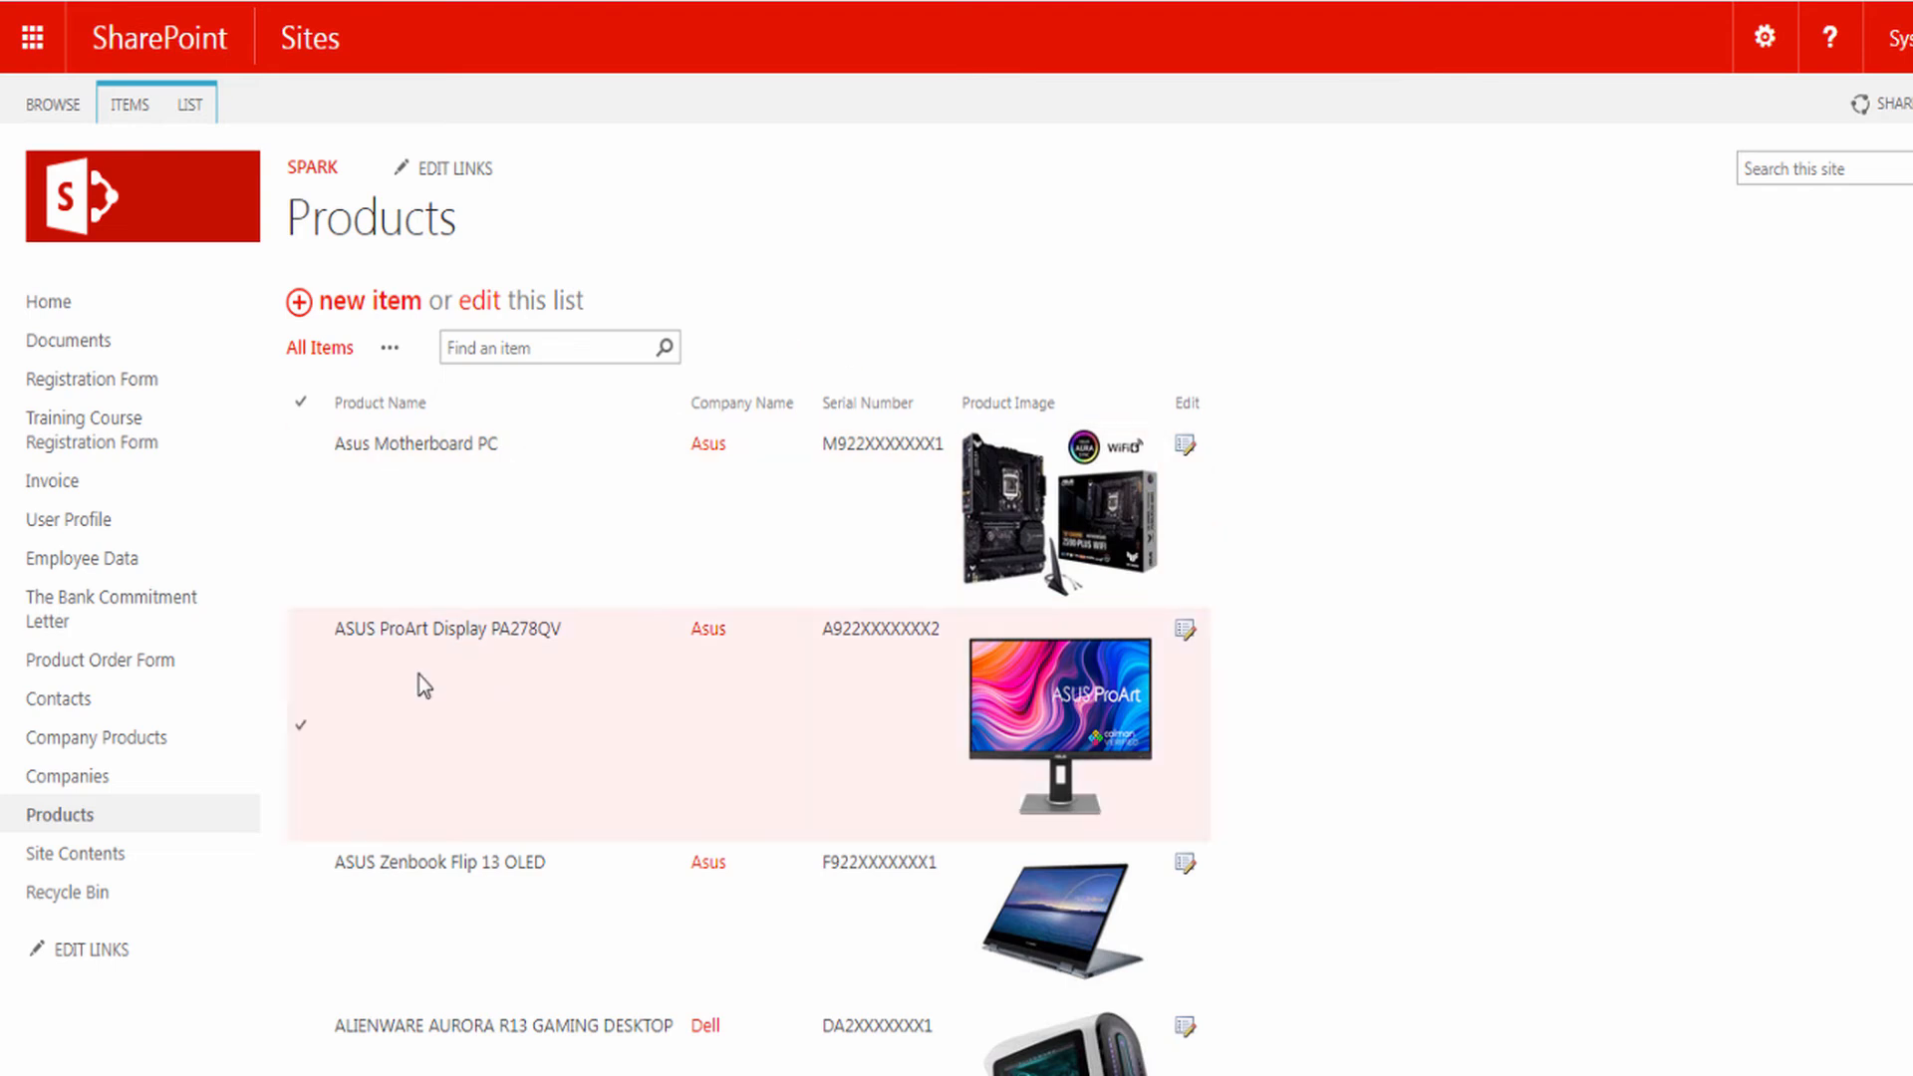
Open the Company Products list's form in SPARK Forms Builder.
click(137, 746)
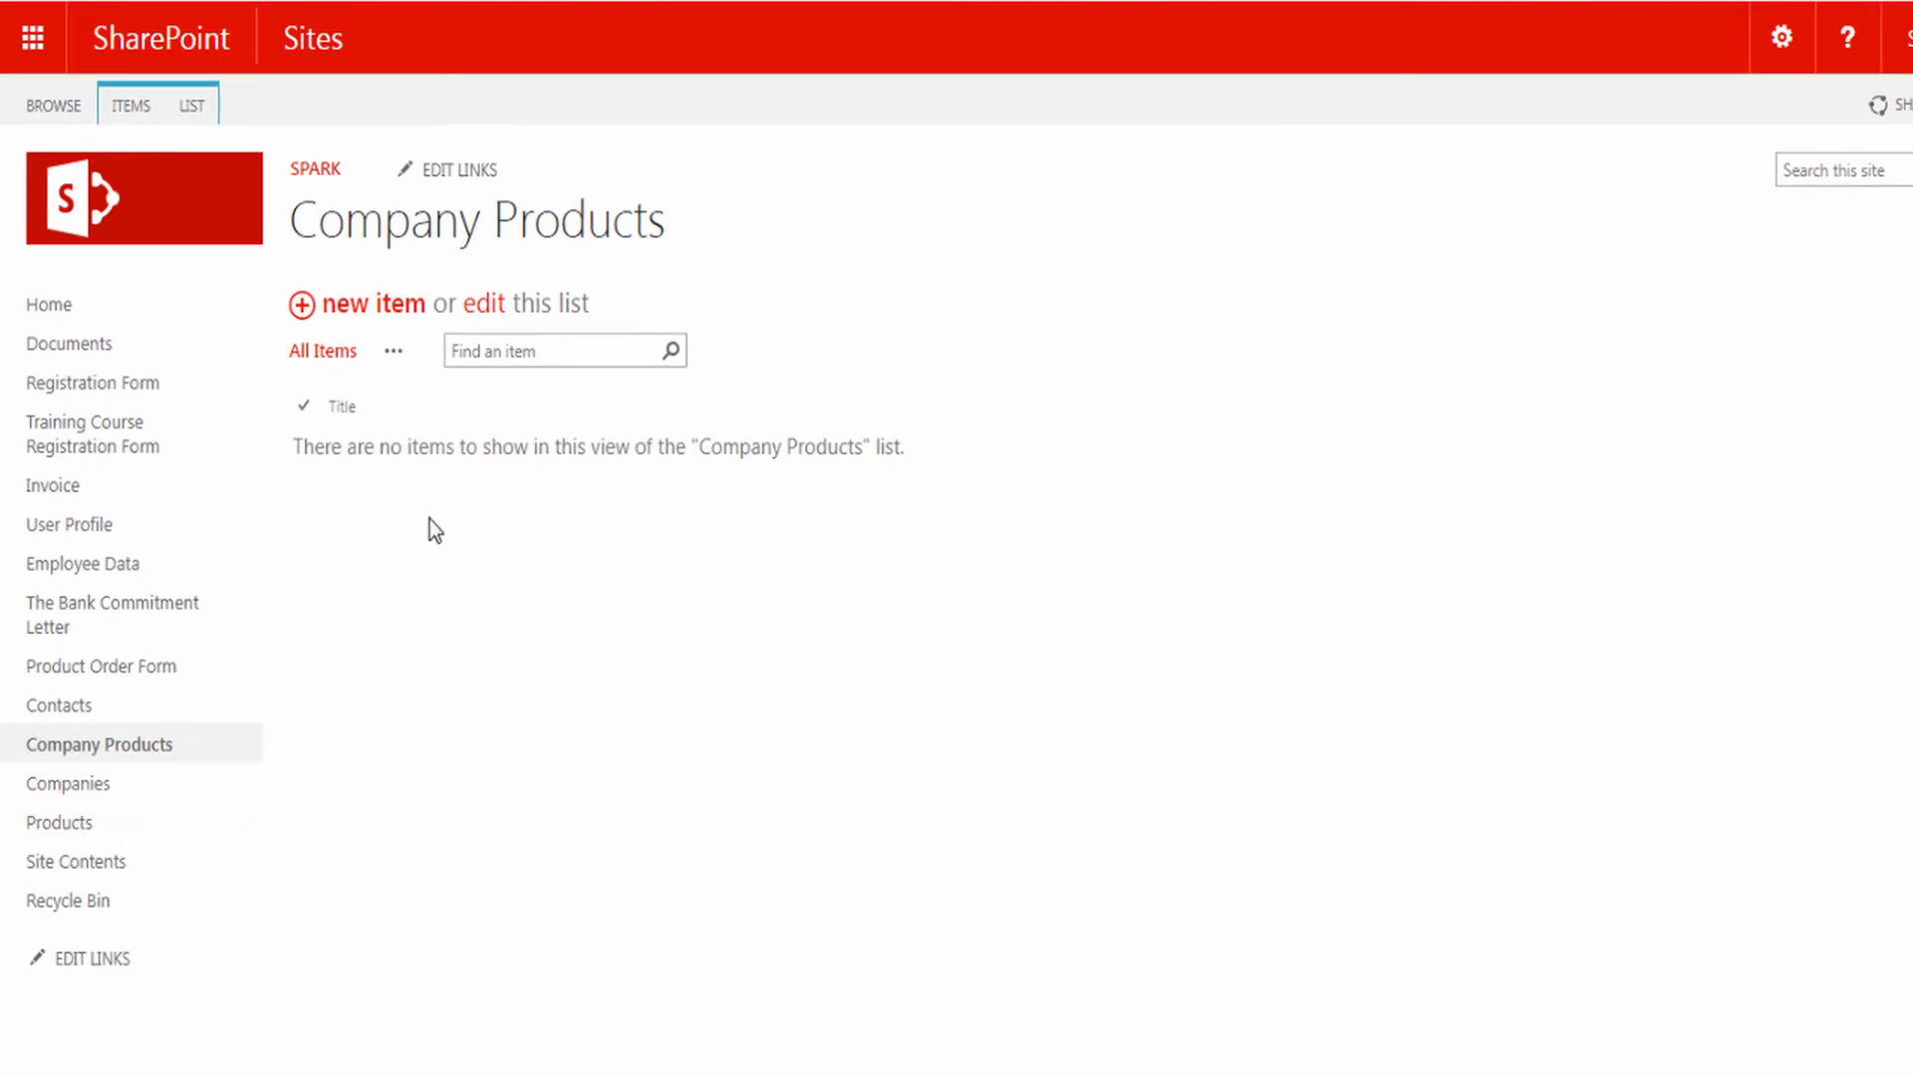
click(257, 139)
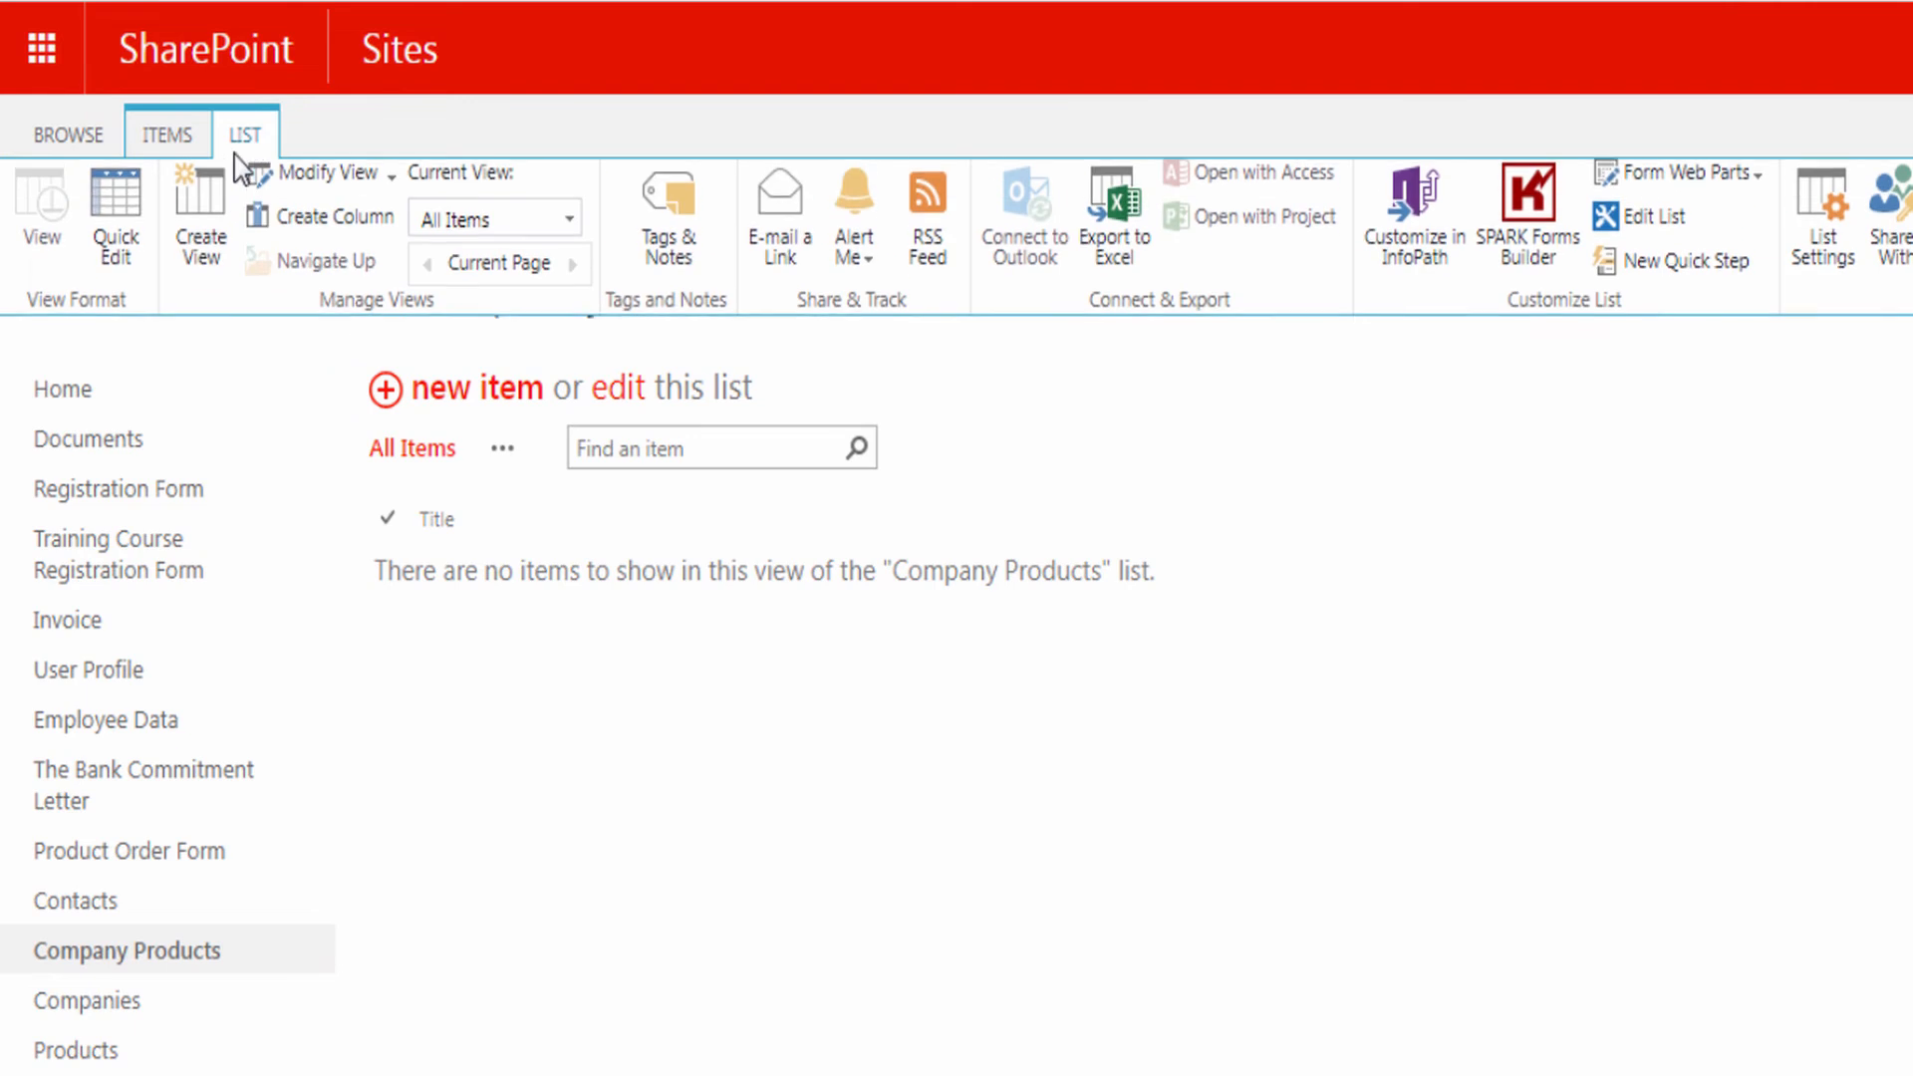
click(1529, 254)
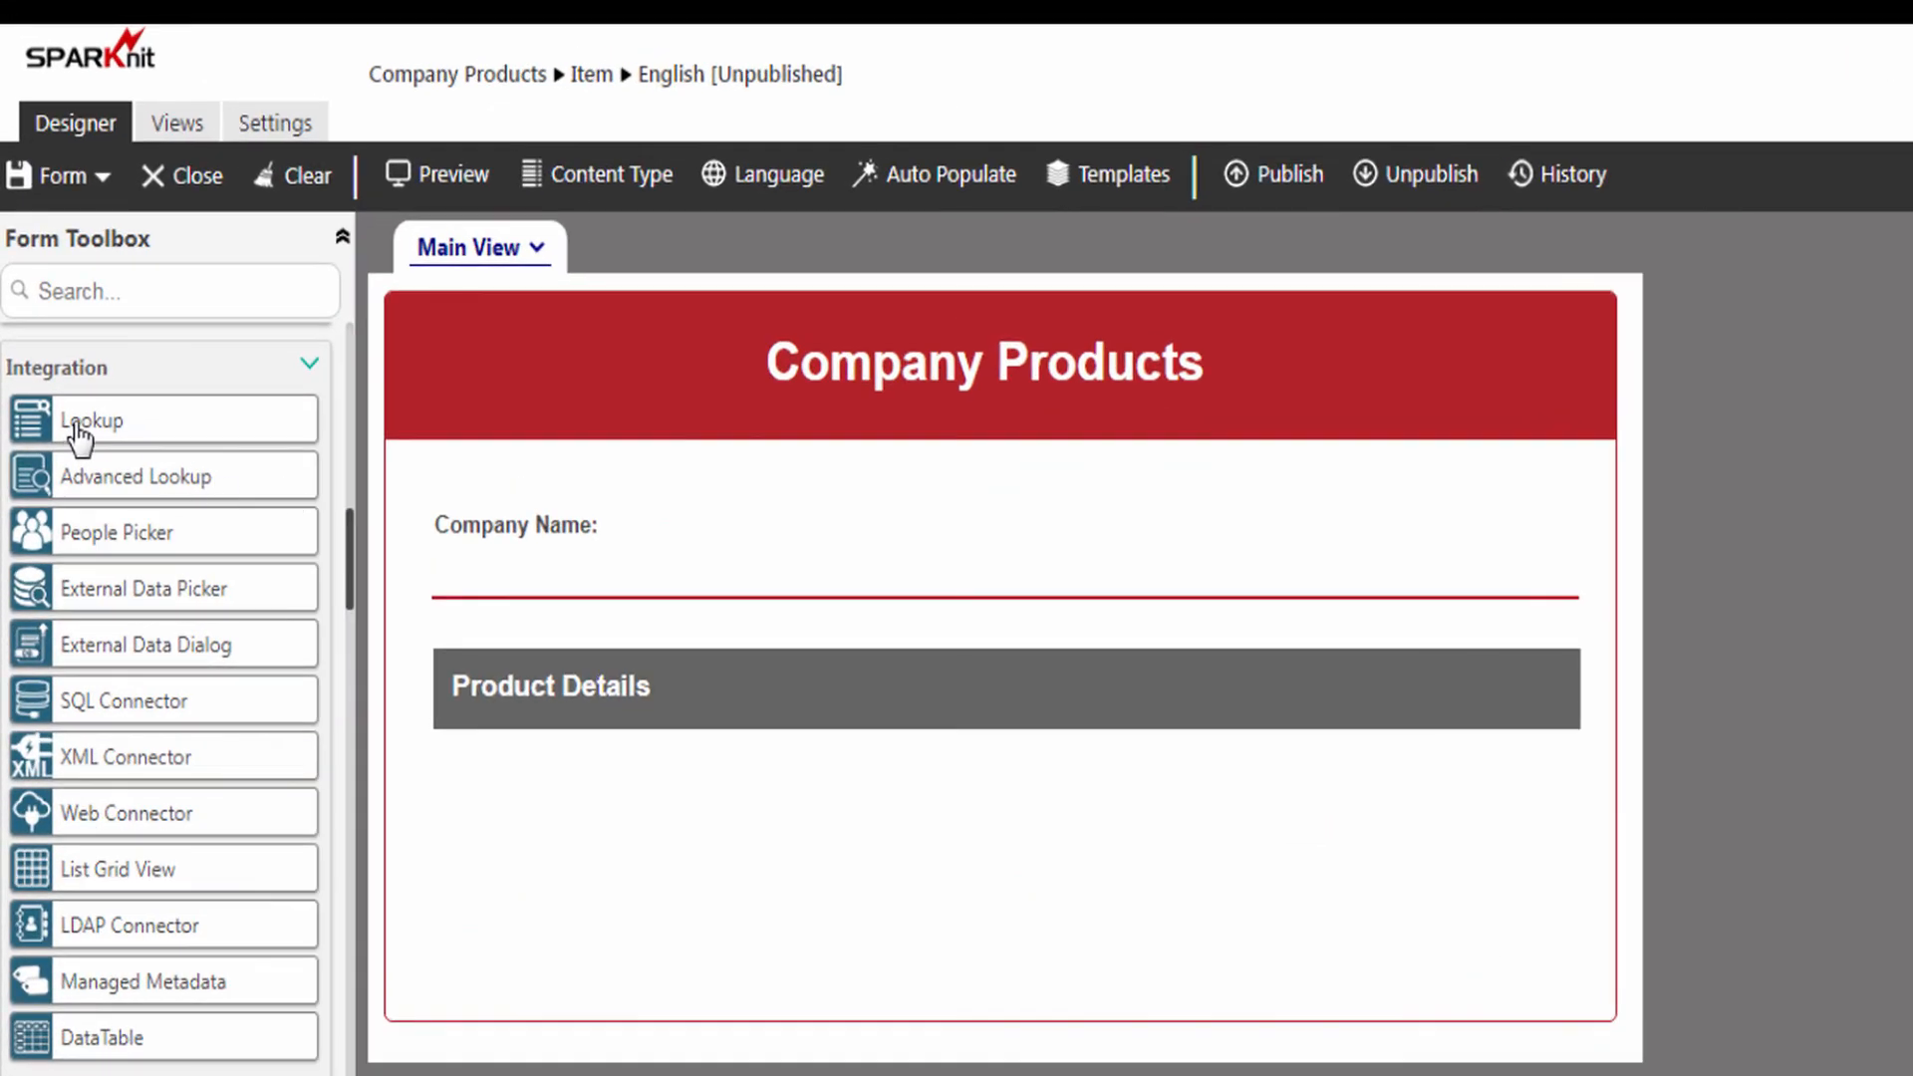
Add a Lookup control beside the Company Name label and set its ID to Lookup_CompanyName.
drag(100, 427, 439, 490)
drag(616, 512, 618, 514)
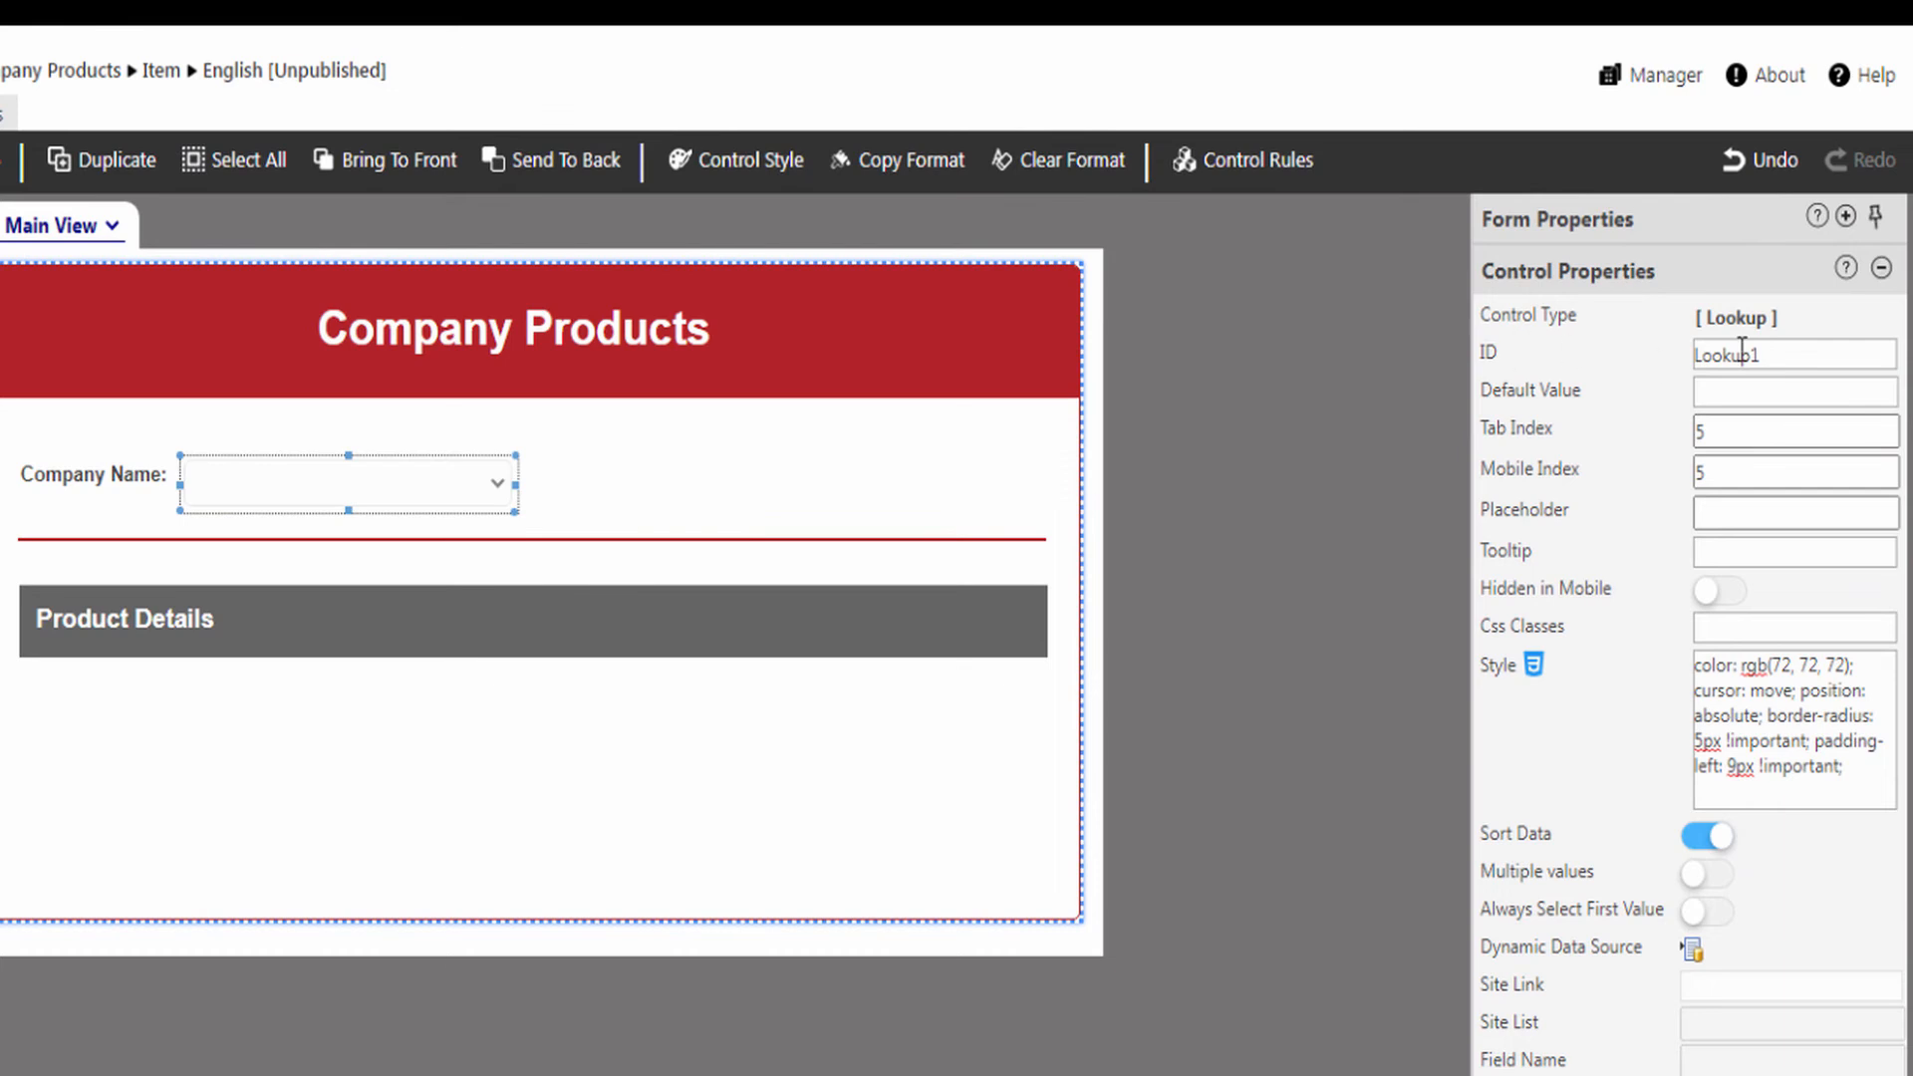
drag(1775, 361, 1737, 361)
drag(1737, 361, 1691, 373)
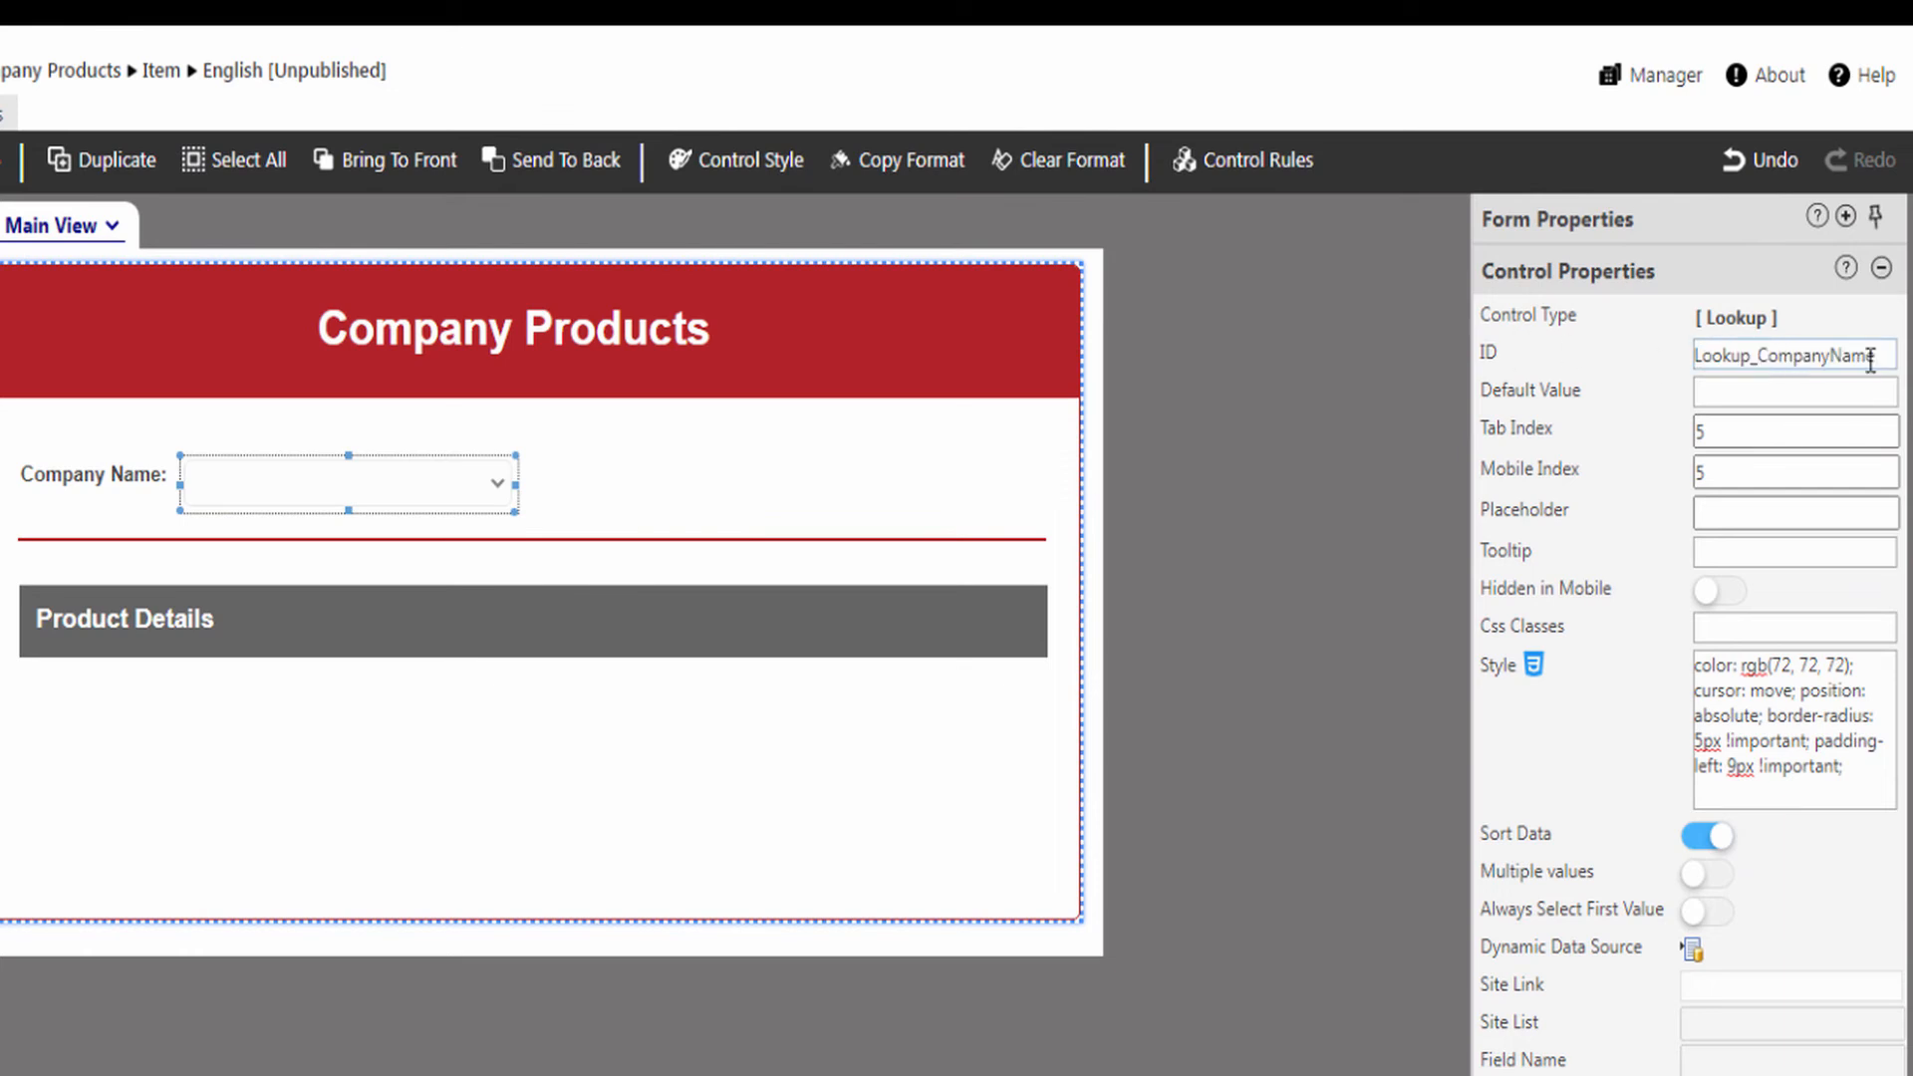
click(1870, 358)
Set the lookup's dynamic data source to the Company Name field of the Companies list on /HR, with no filters.
click(1692, 951)
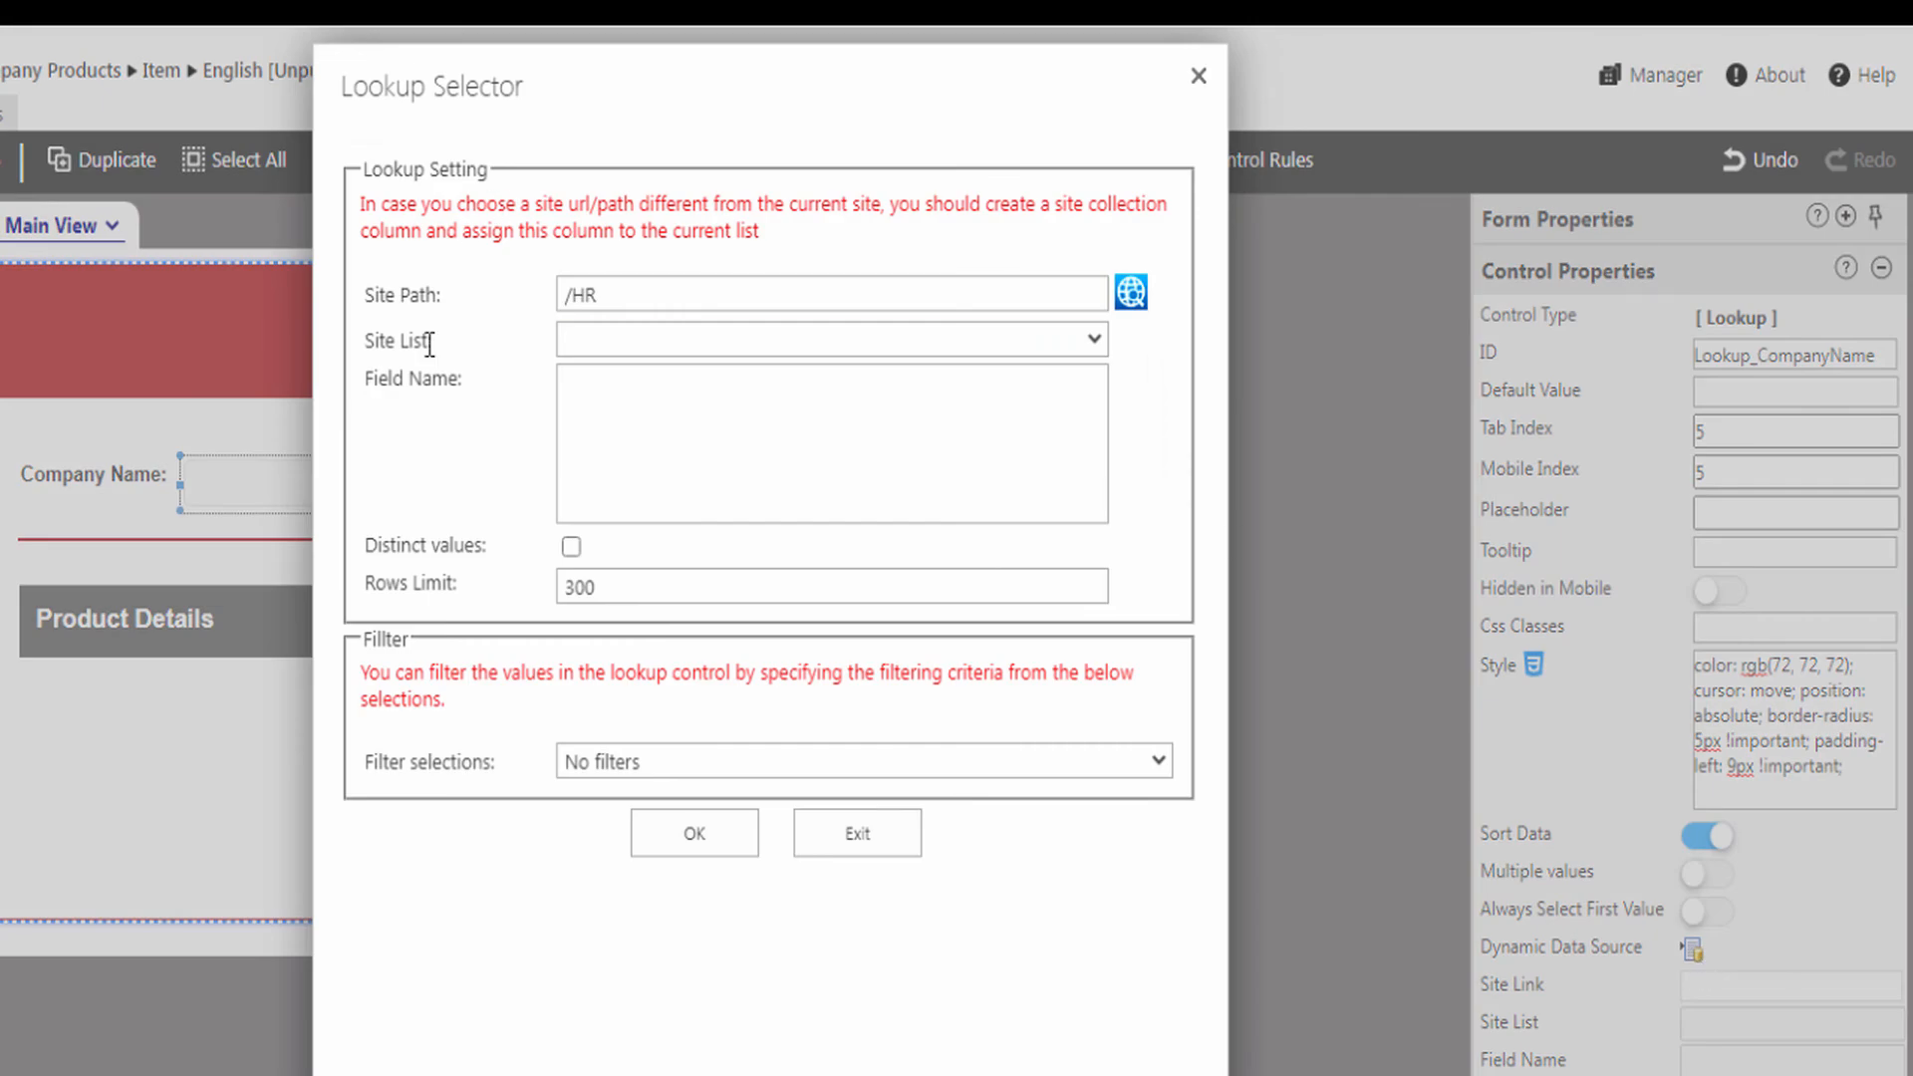
click(597, 341)
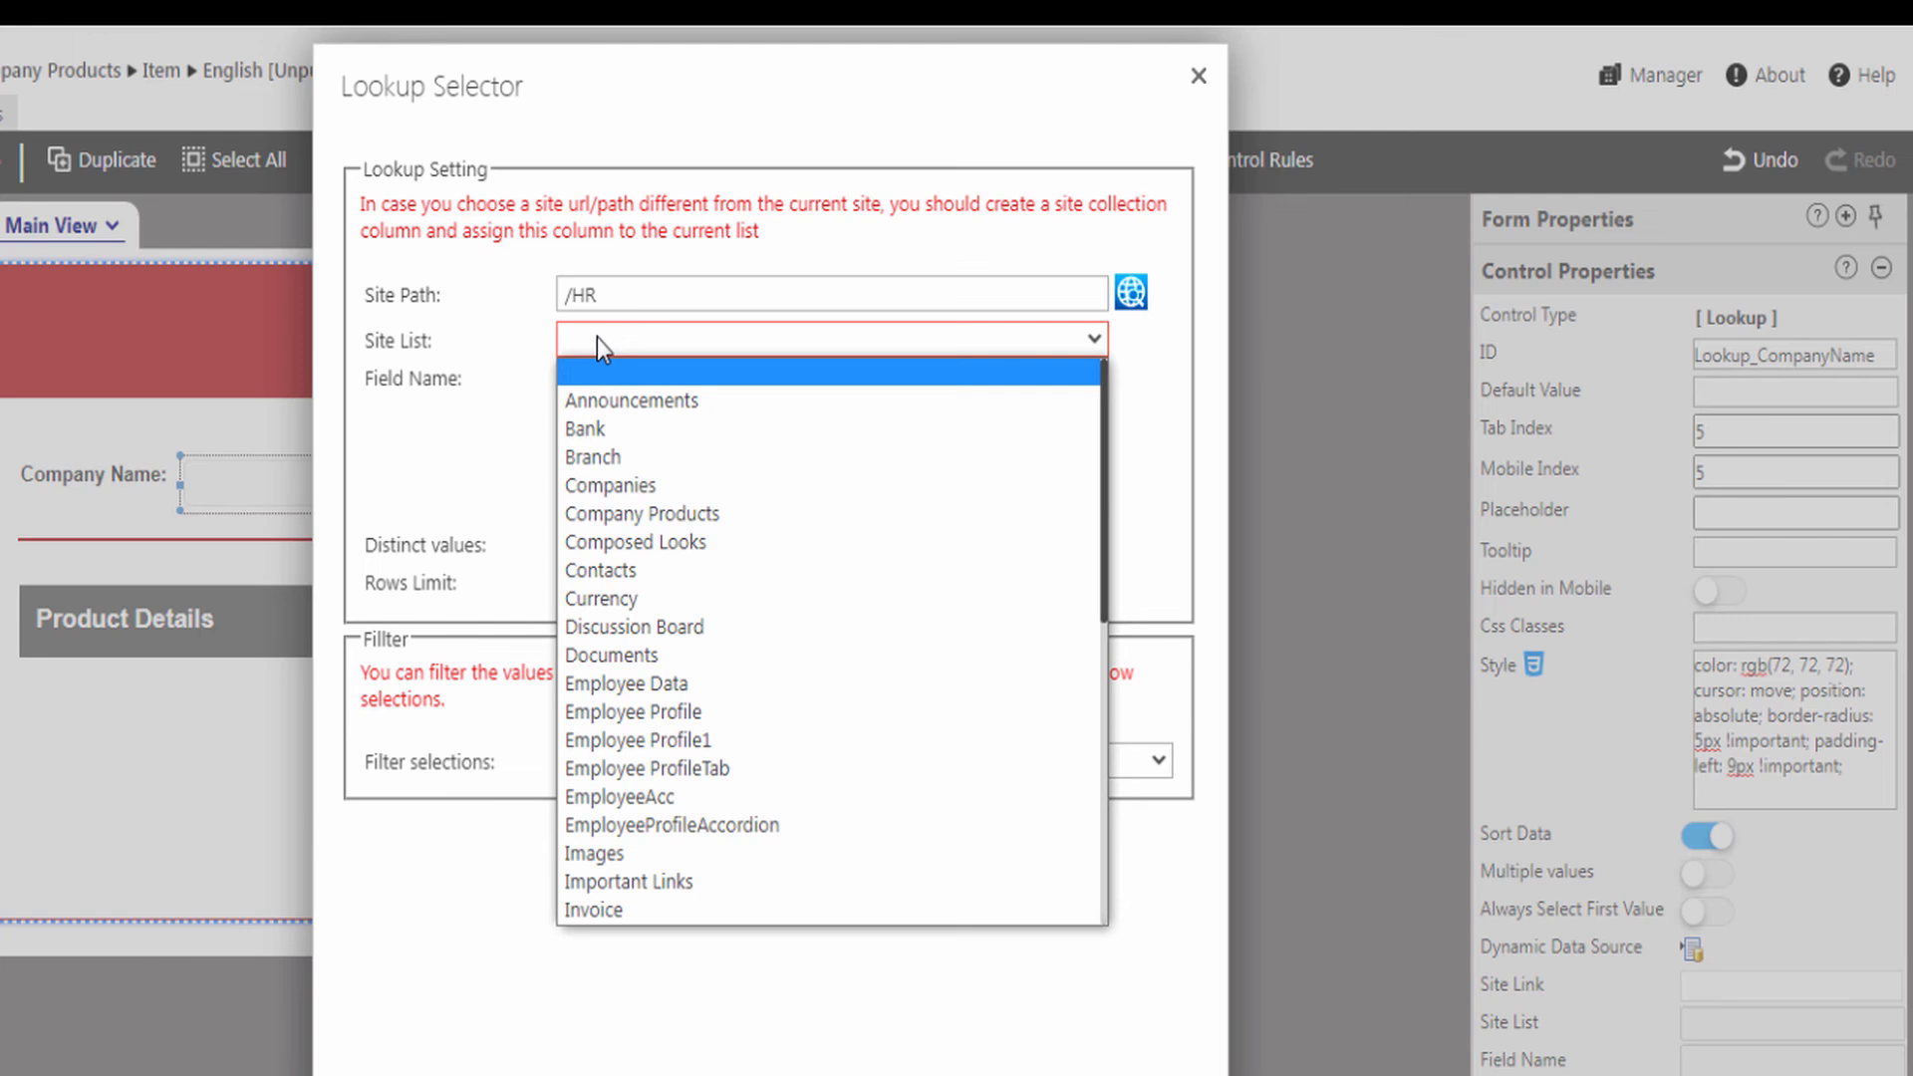
click(615, 487)
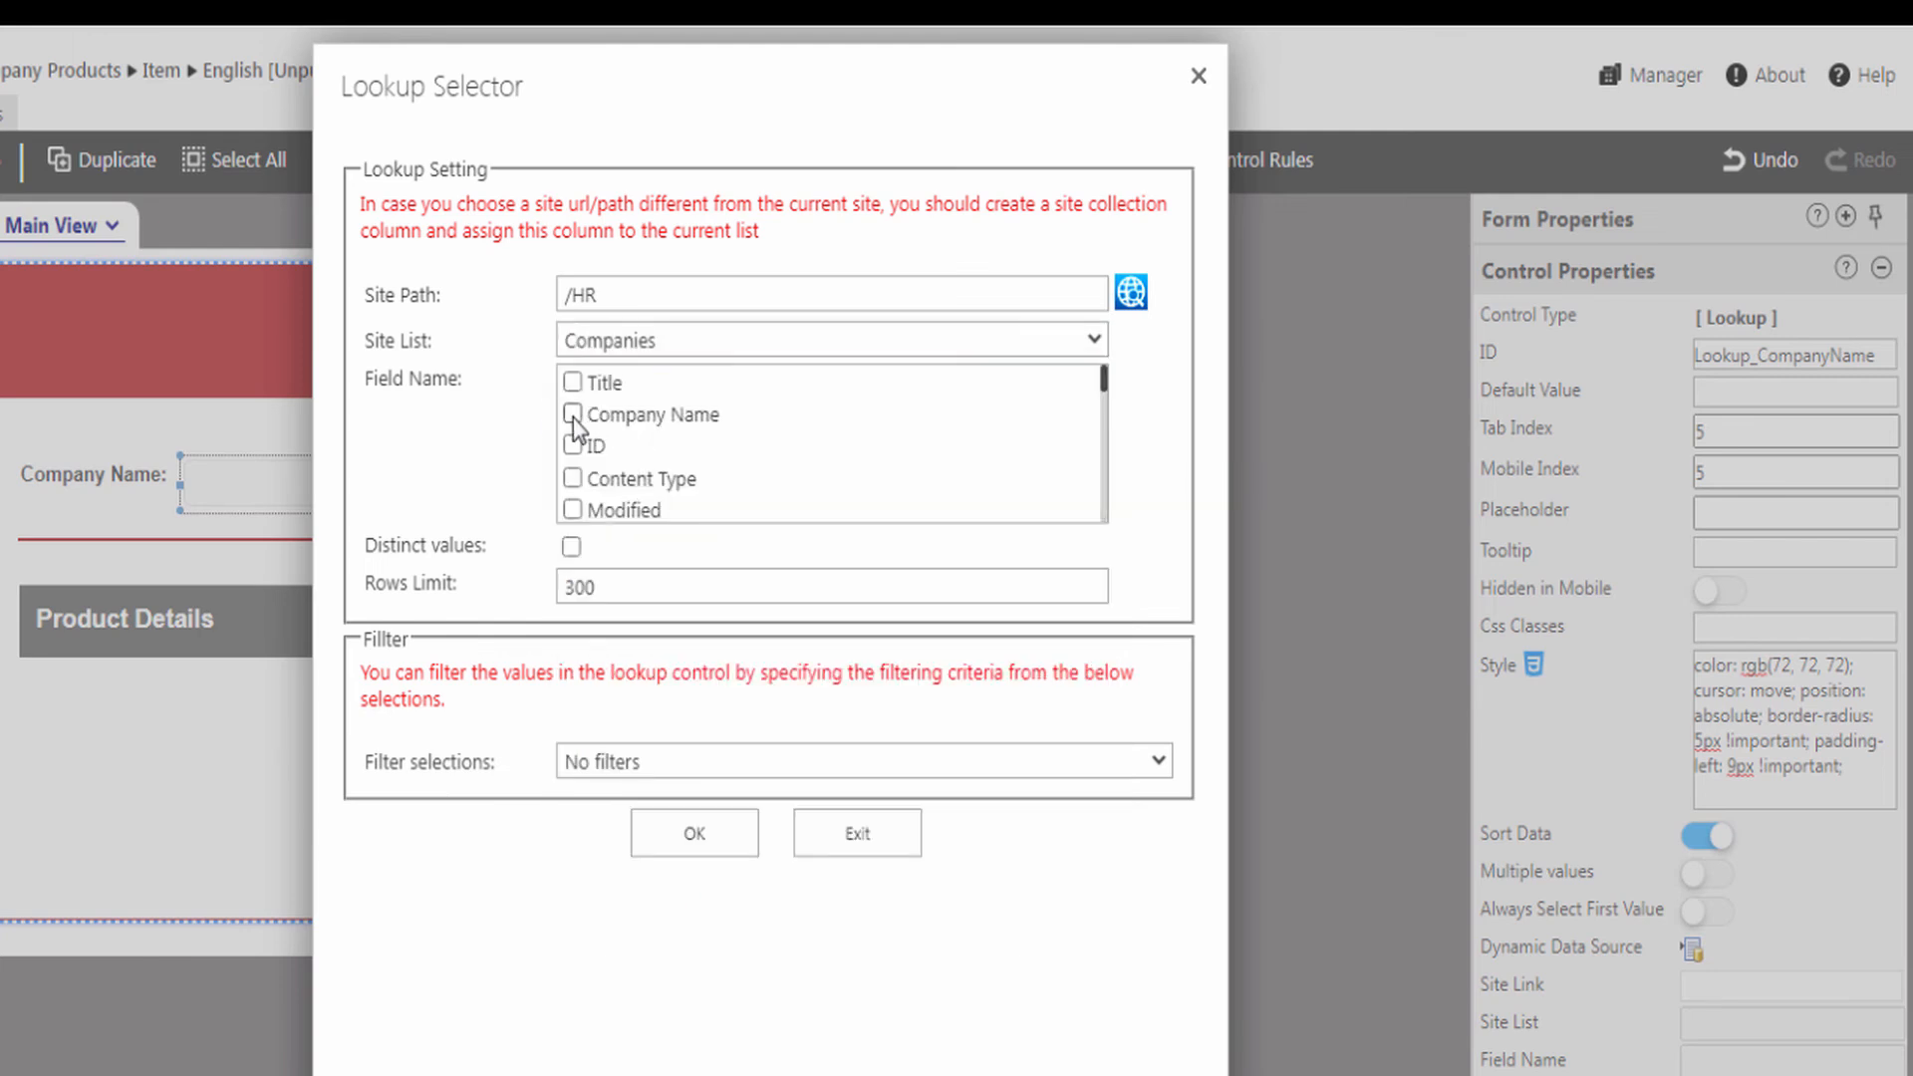
click(573, 415)
click(627, 768)
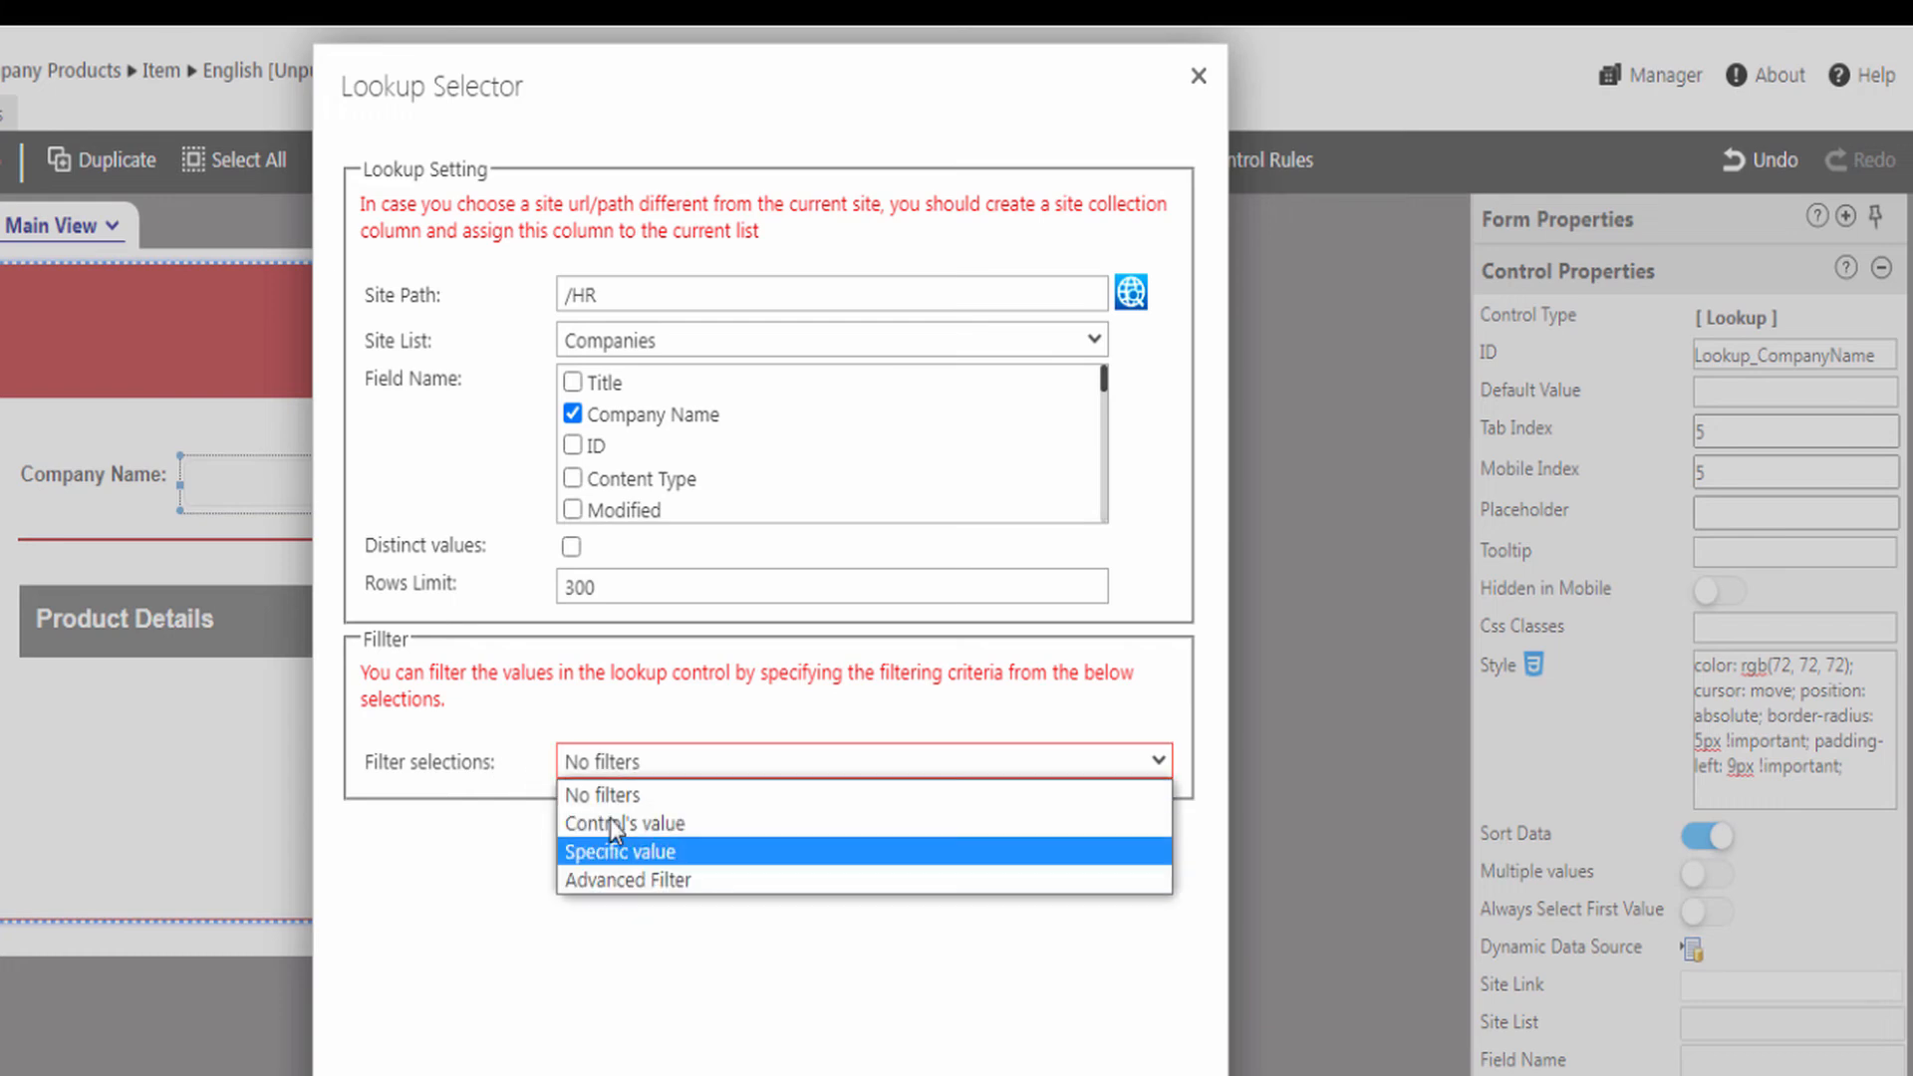
click(608, 794)
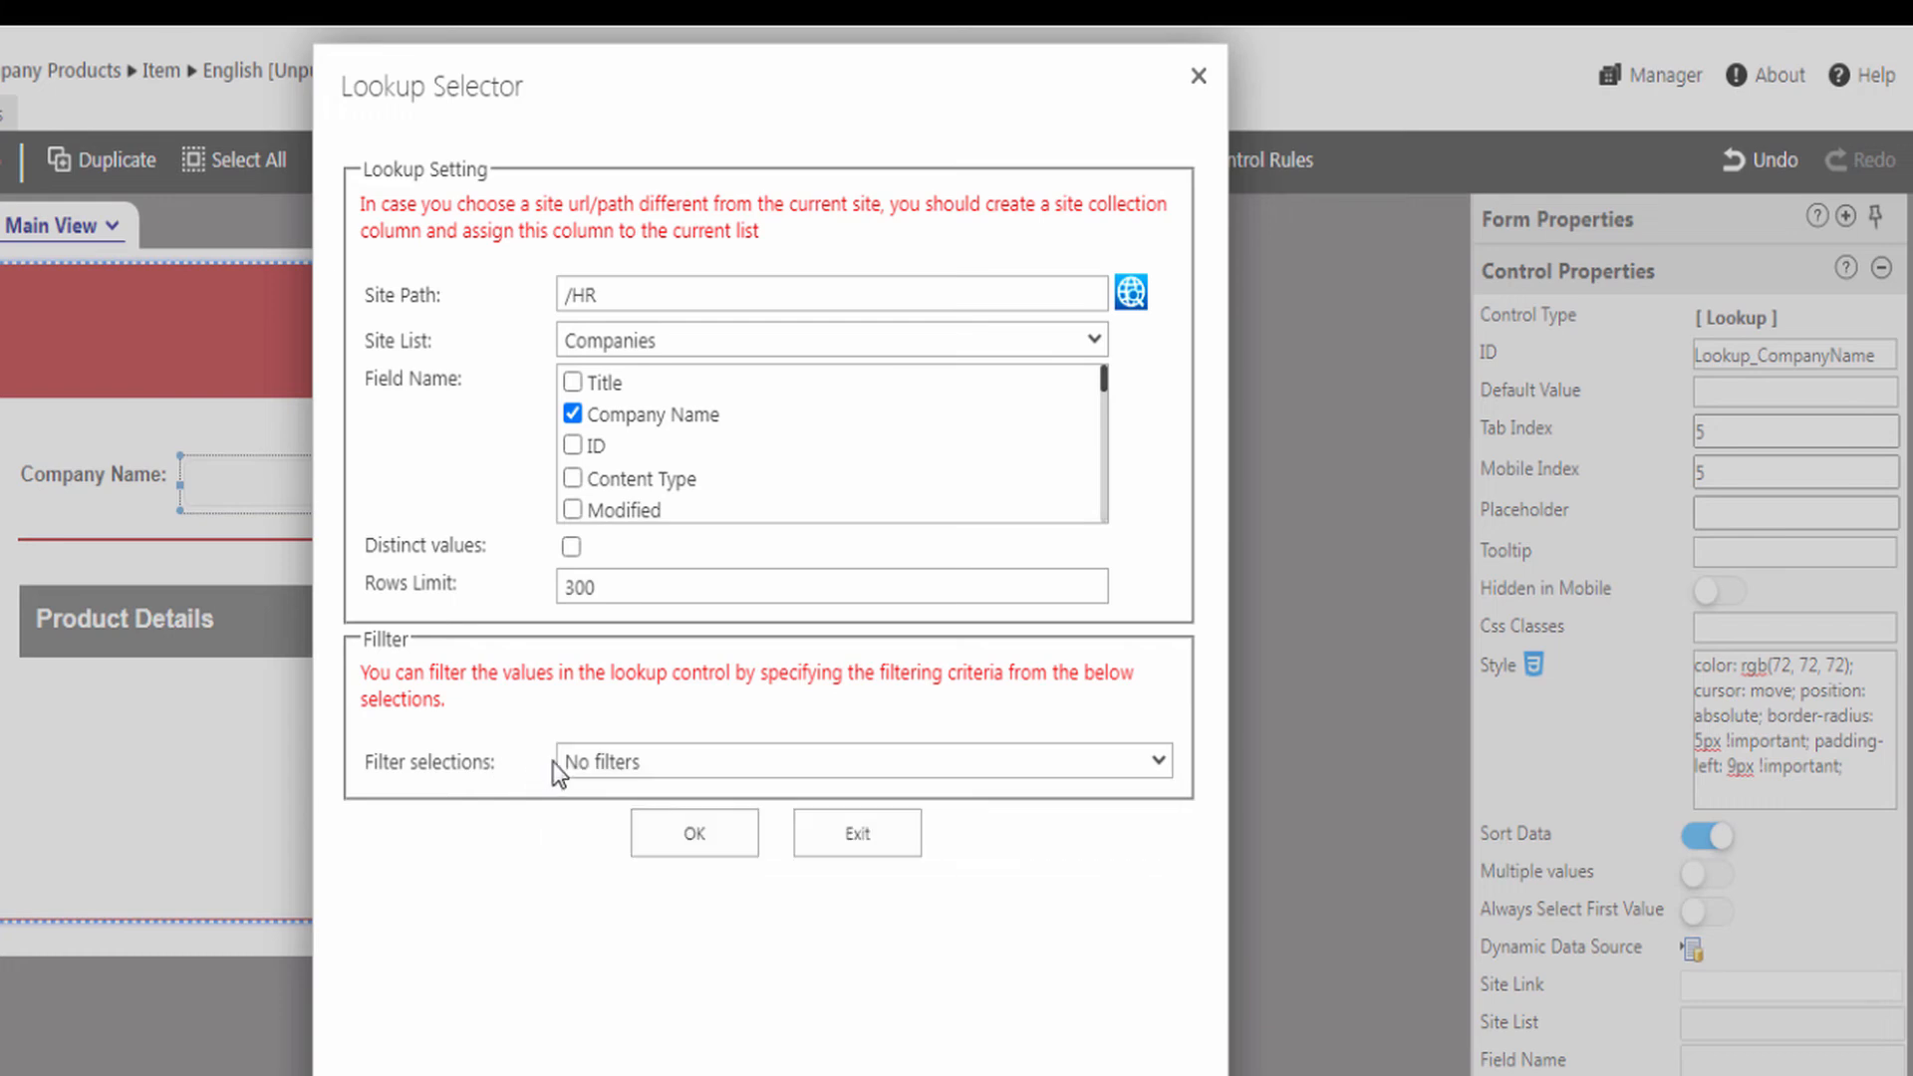
click(694, 837)
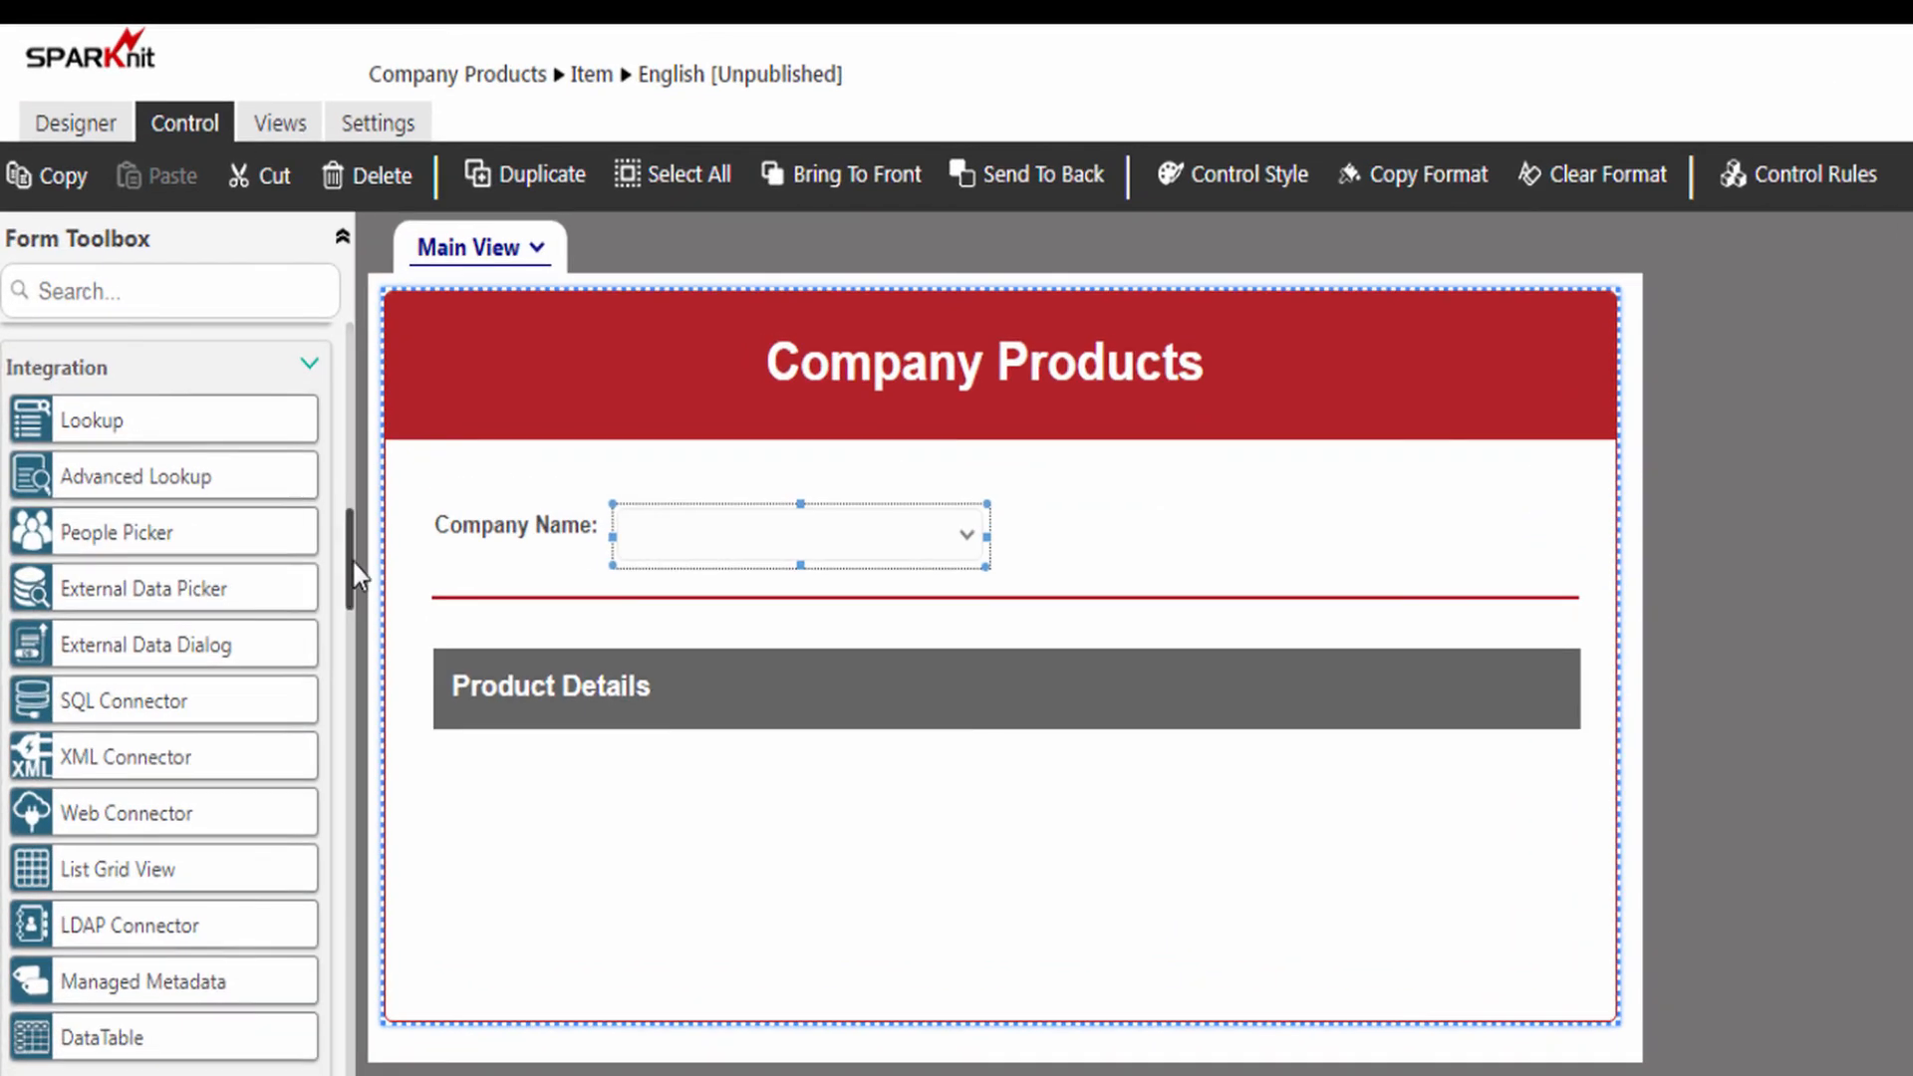
Set the ID of the repeater in the Product Details section to ProductRepeater.
scroll(78, 386, up, 4)
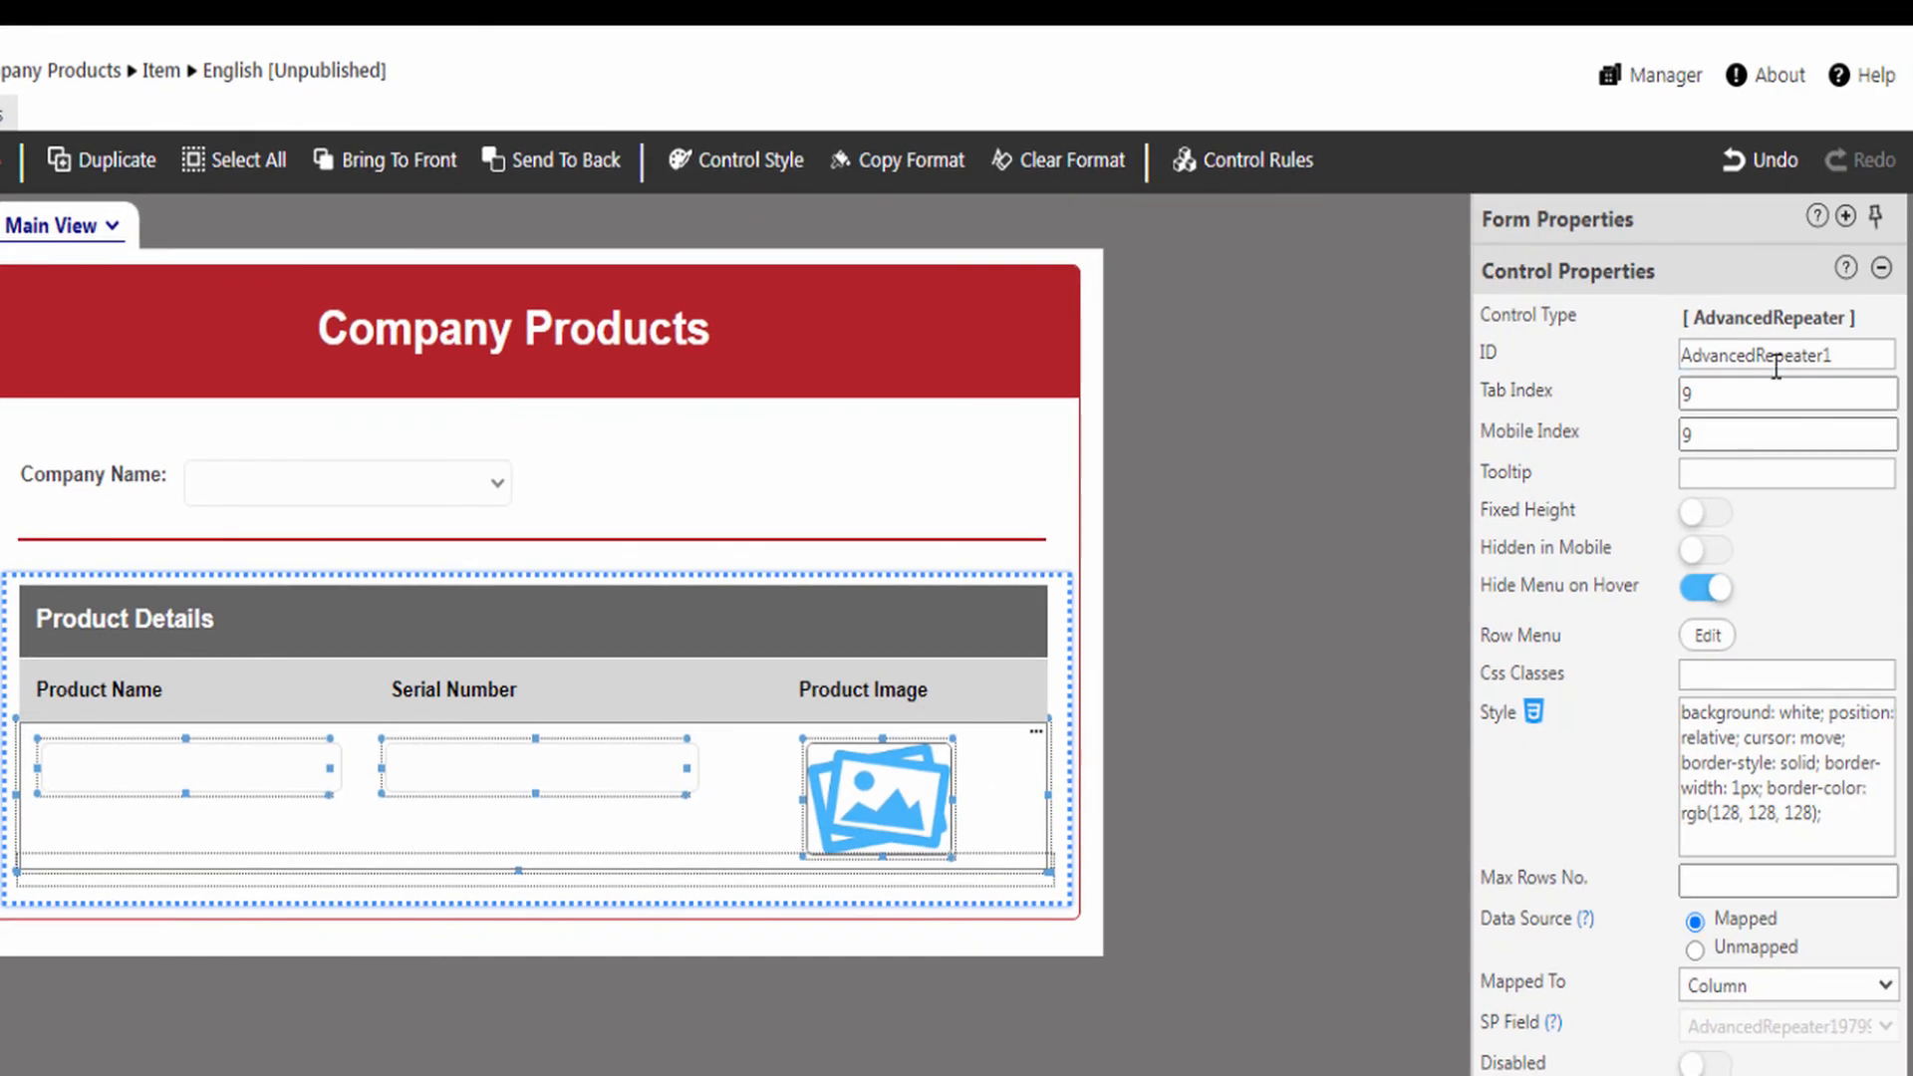
double_click(1831, 355)
text(ProductRepeater)
click(1223, 588)
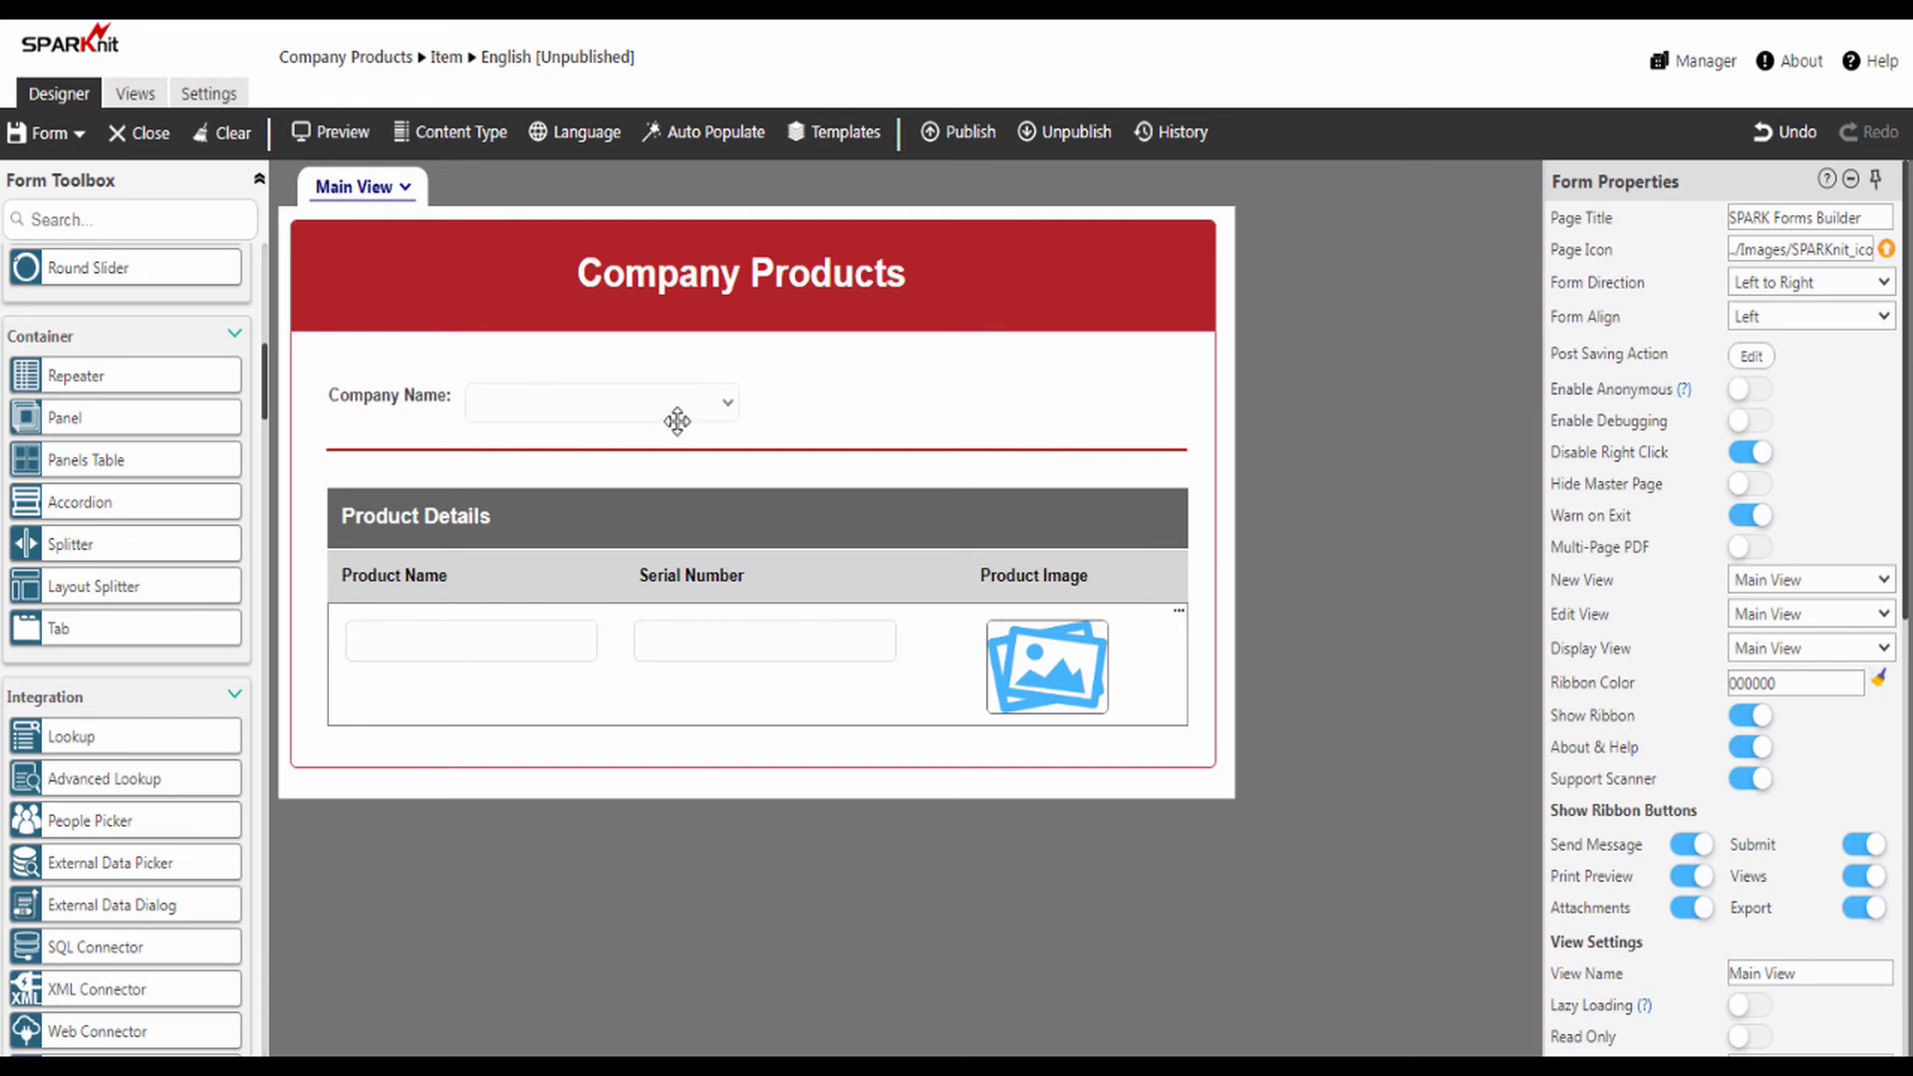
Add a control rule named populateRepeaterFromList to the Company Name lookup.
click(618, 402)
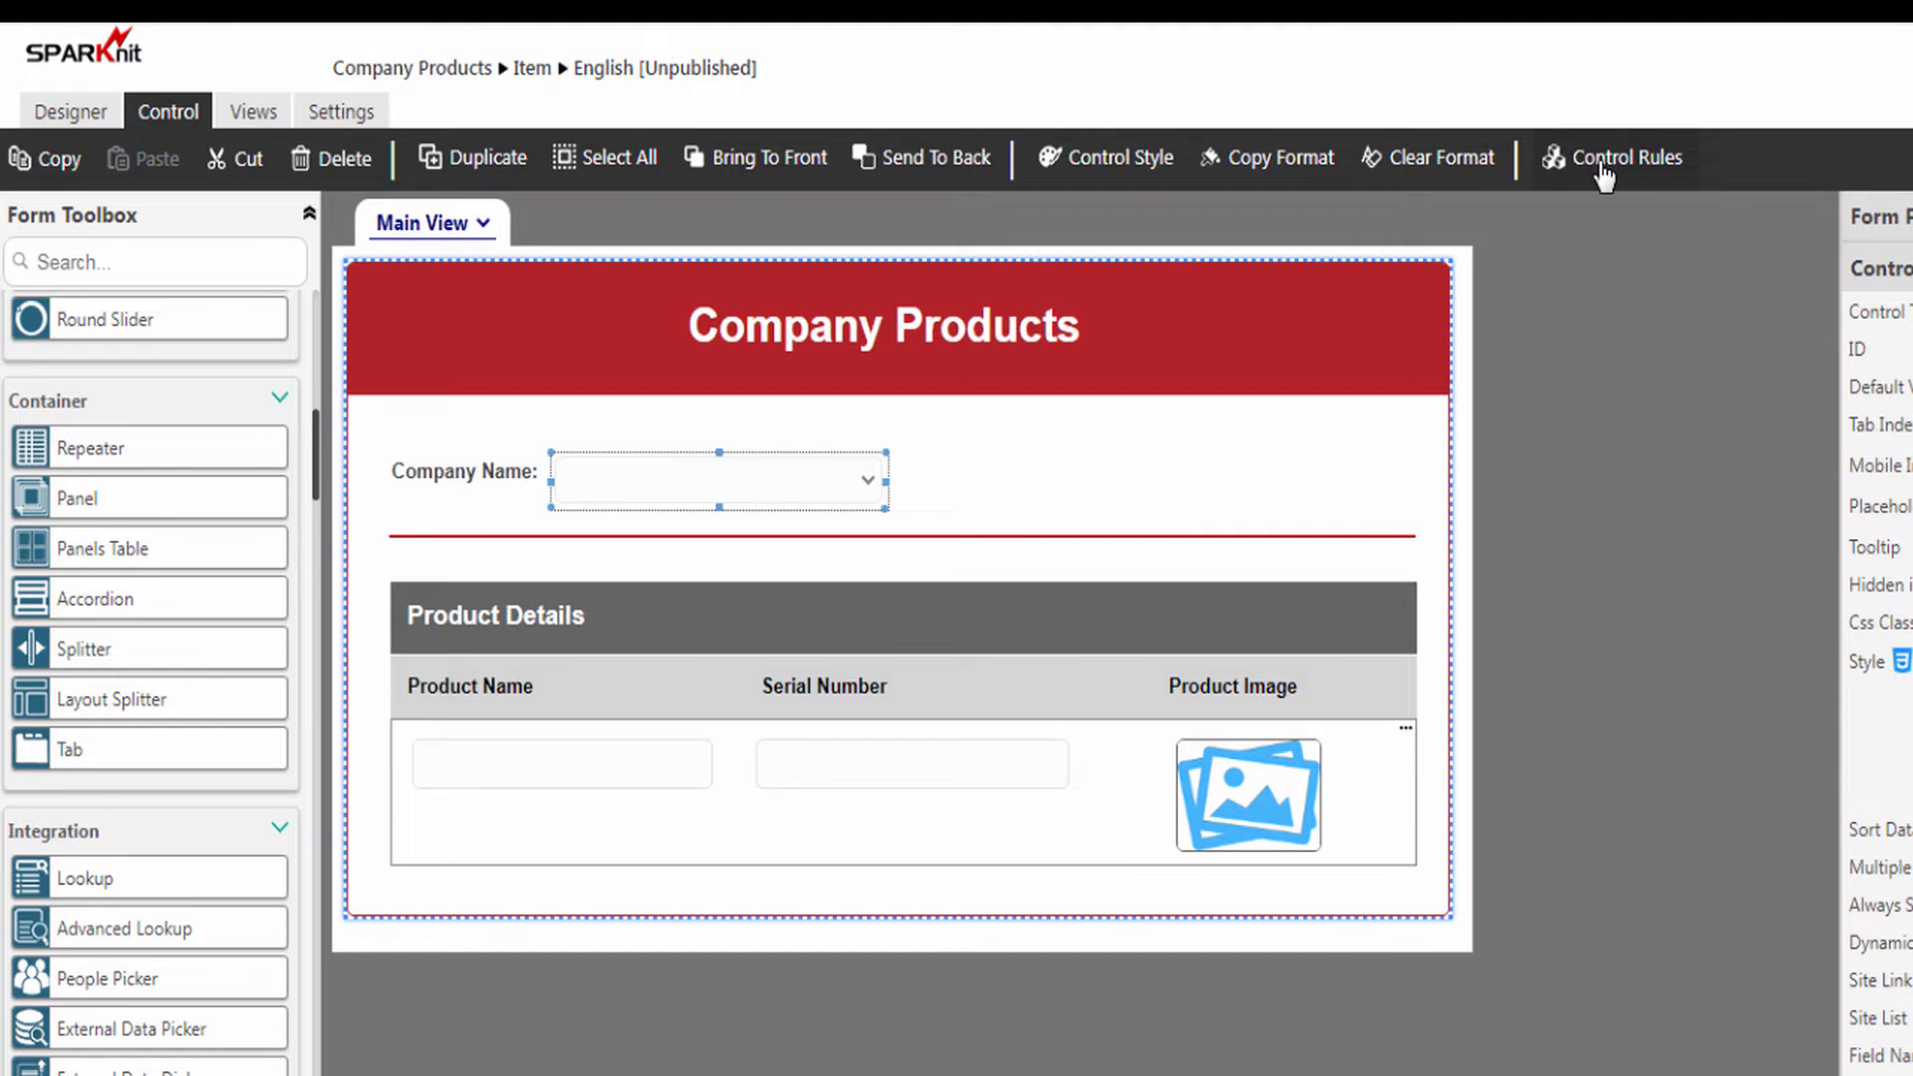
click(1604, 170)
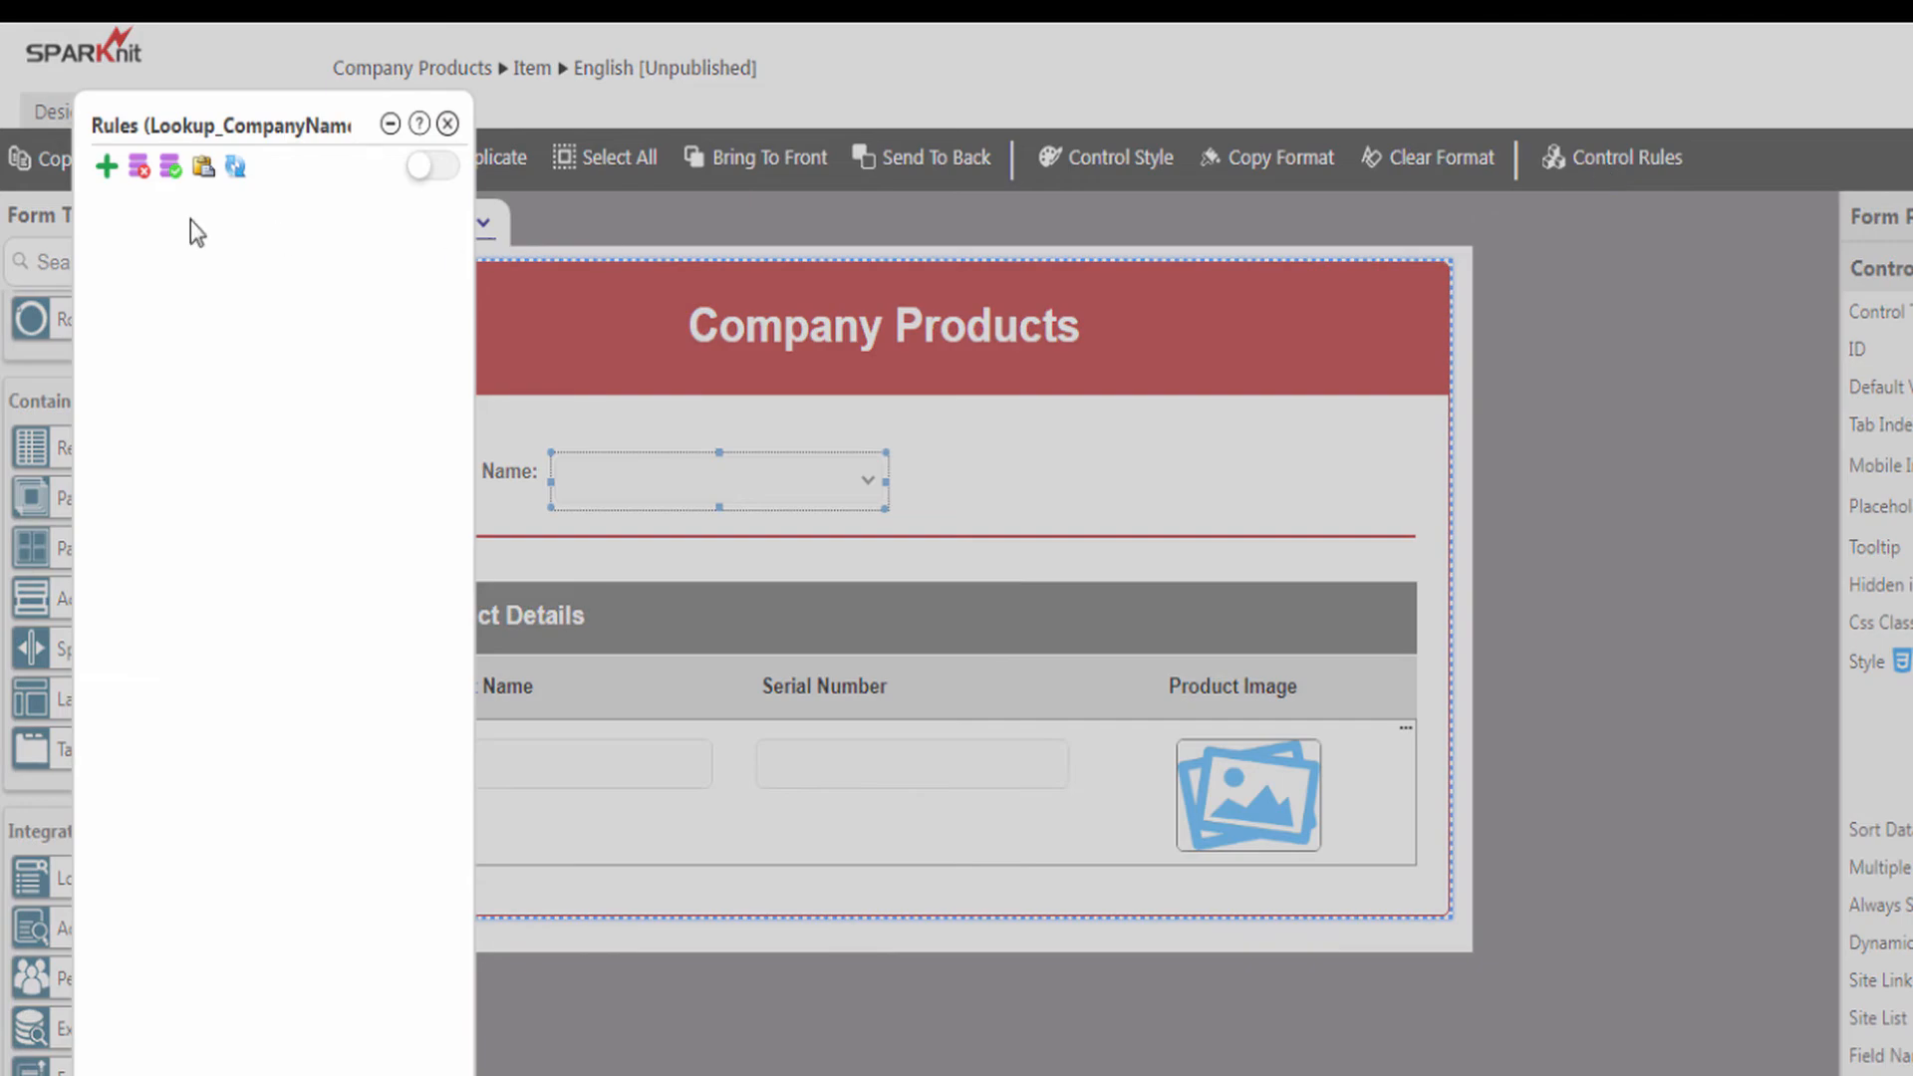
click(106, 166)
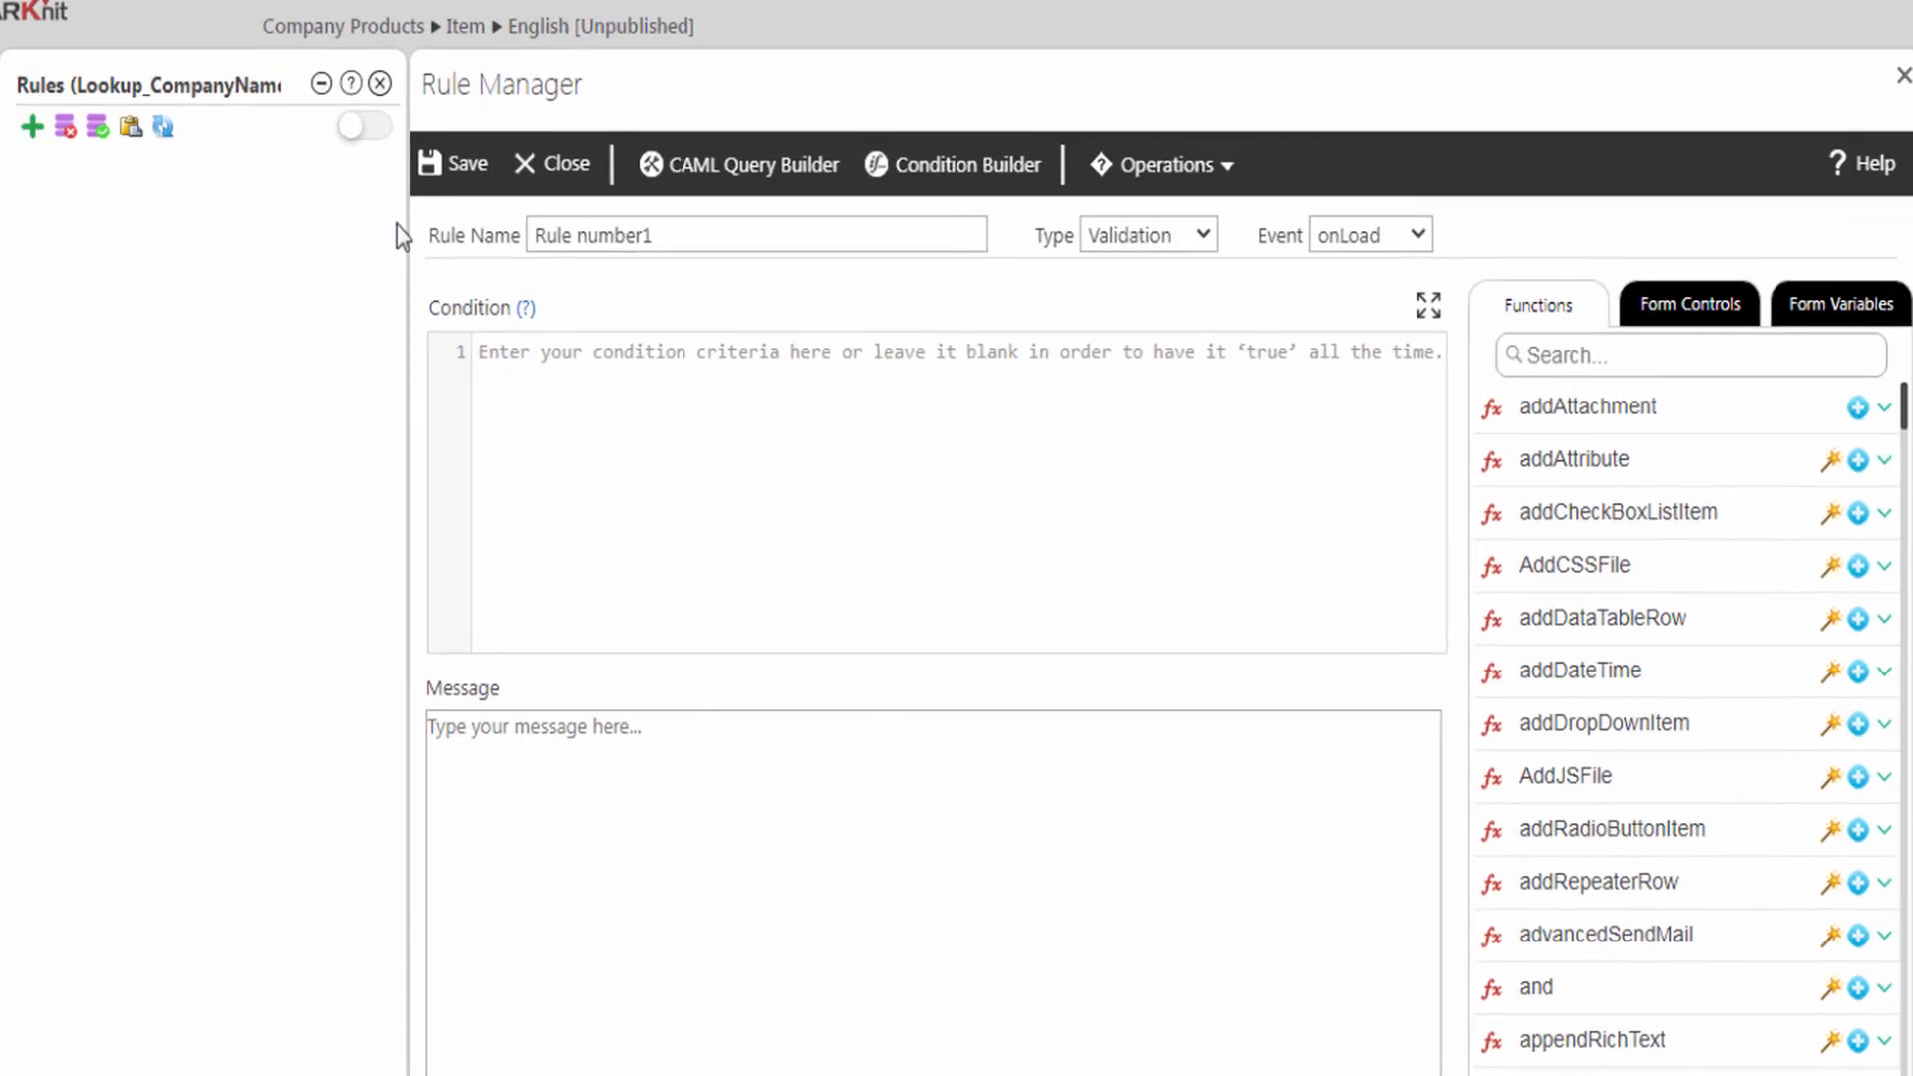
drag(646, 230, 496, 243)
text(populateRepeaterFromList)
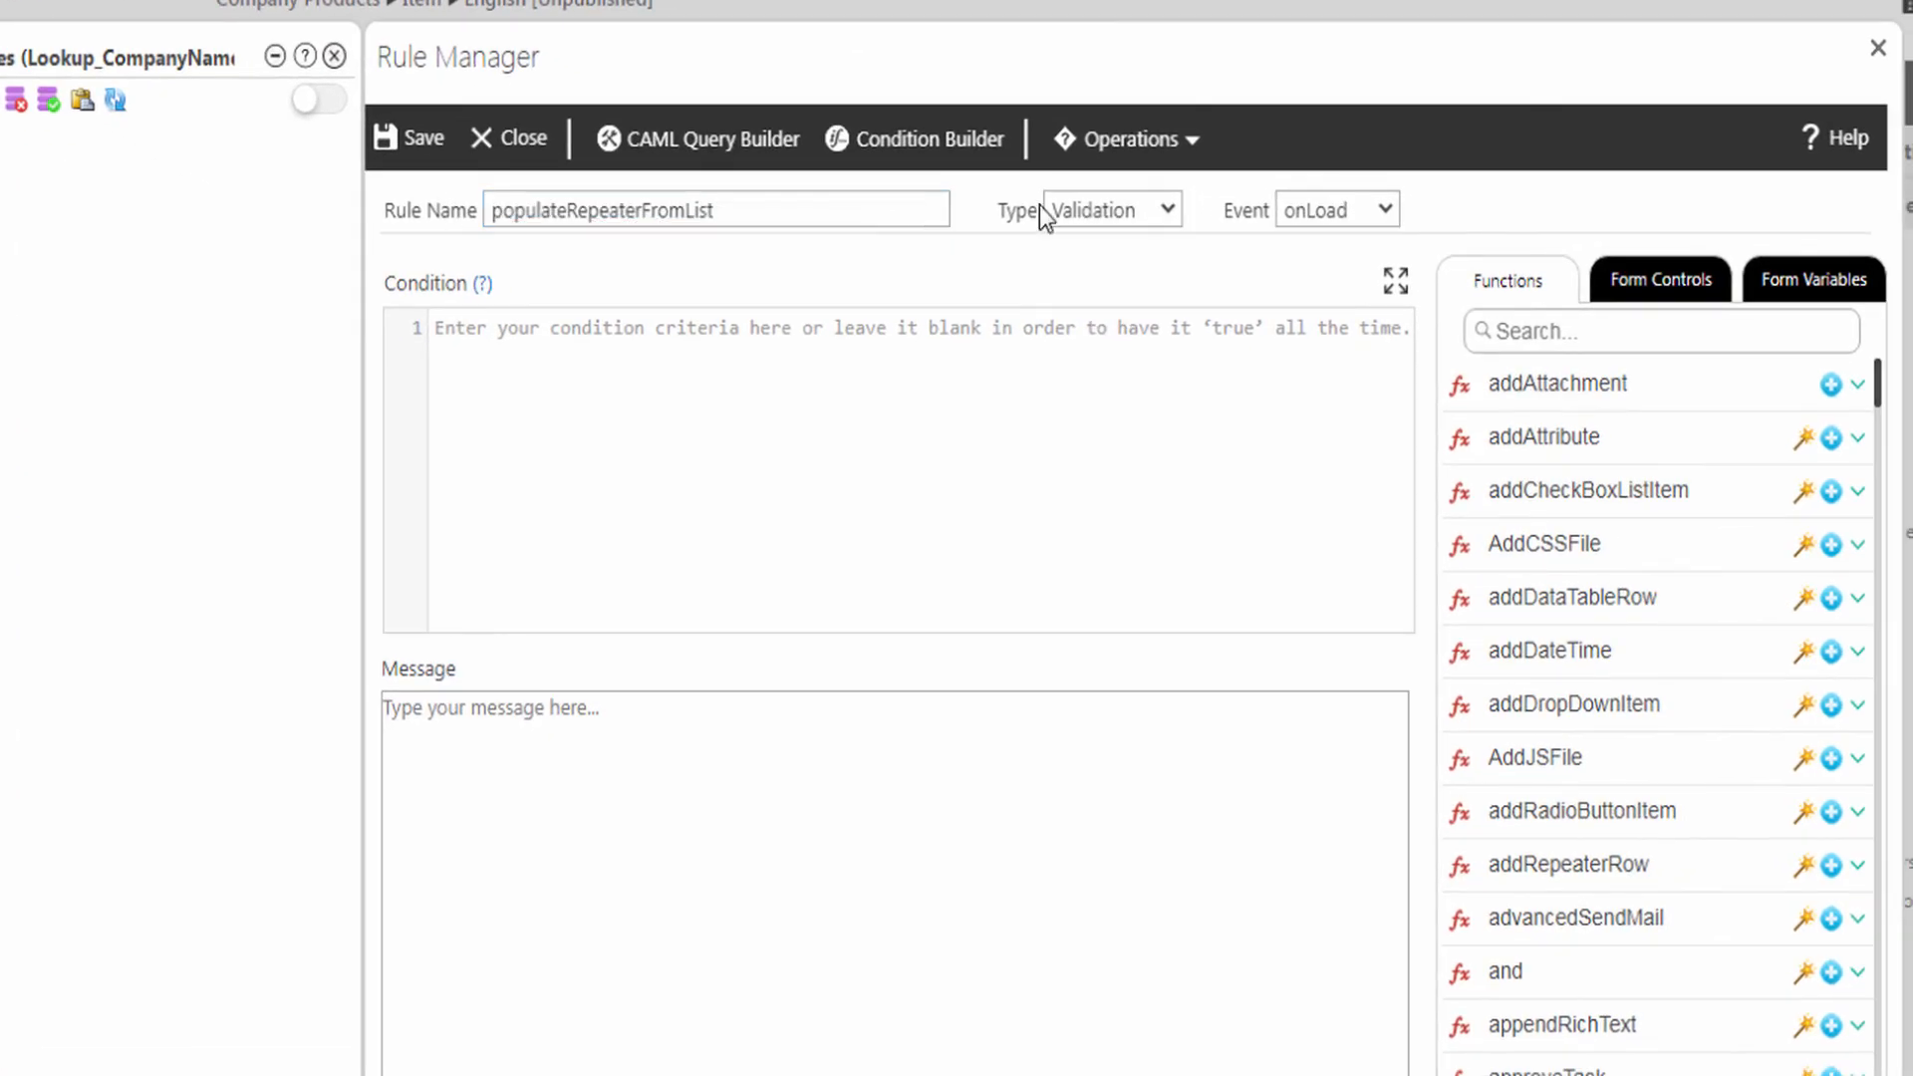
Set the rule's type to Action and its event to onChange.
click(1085, 207)
click(1086, 283)
click(1301, 212)
click(1307, 302)
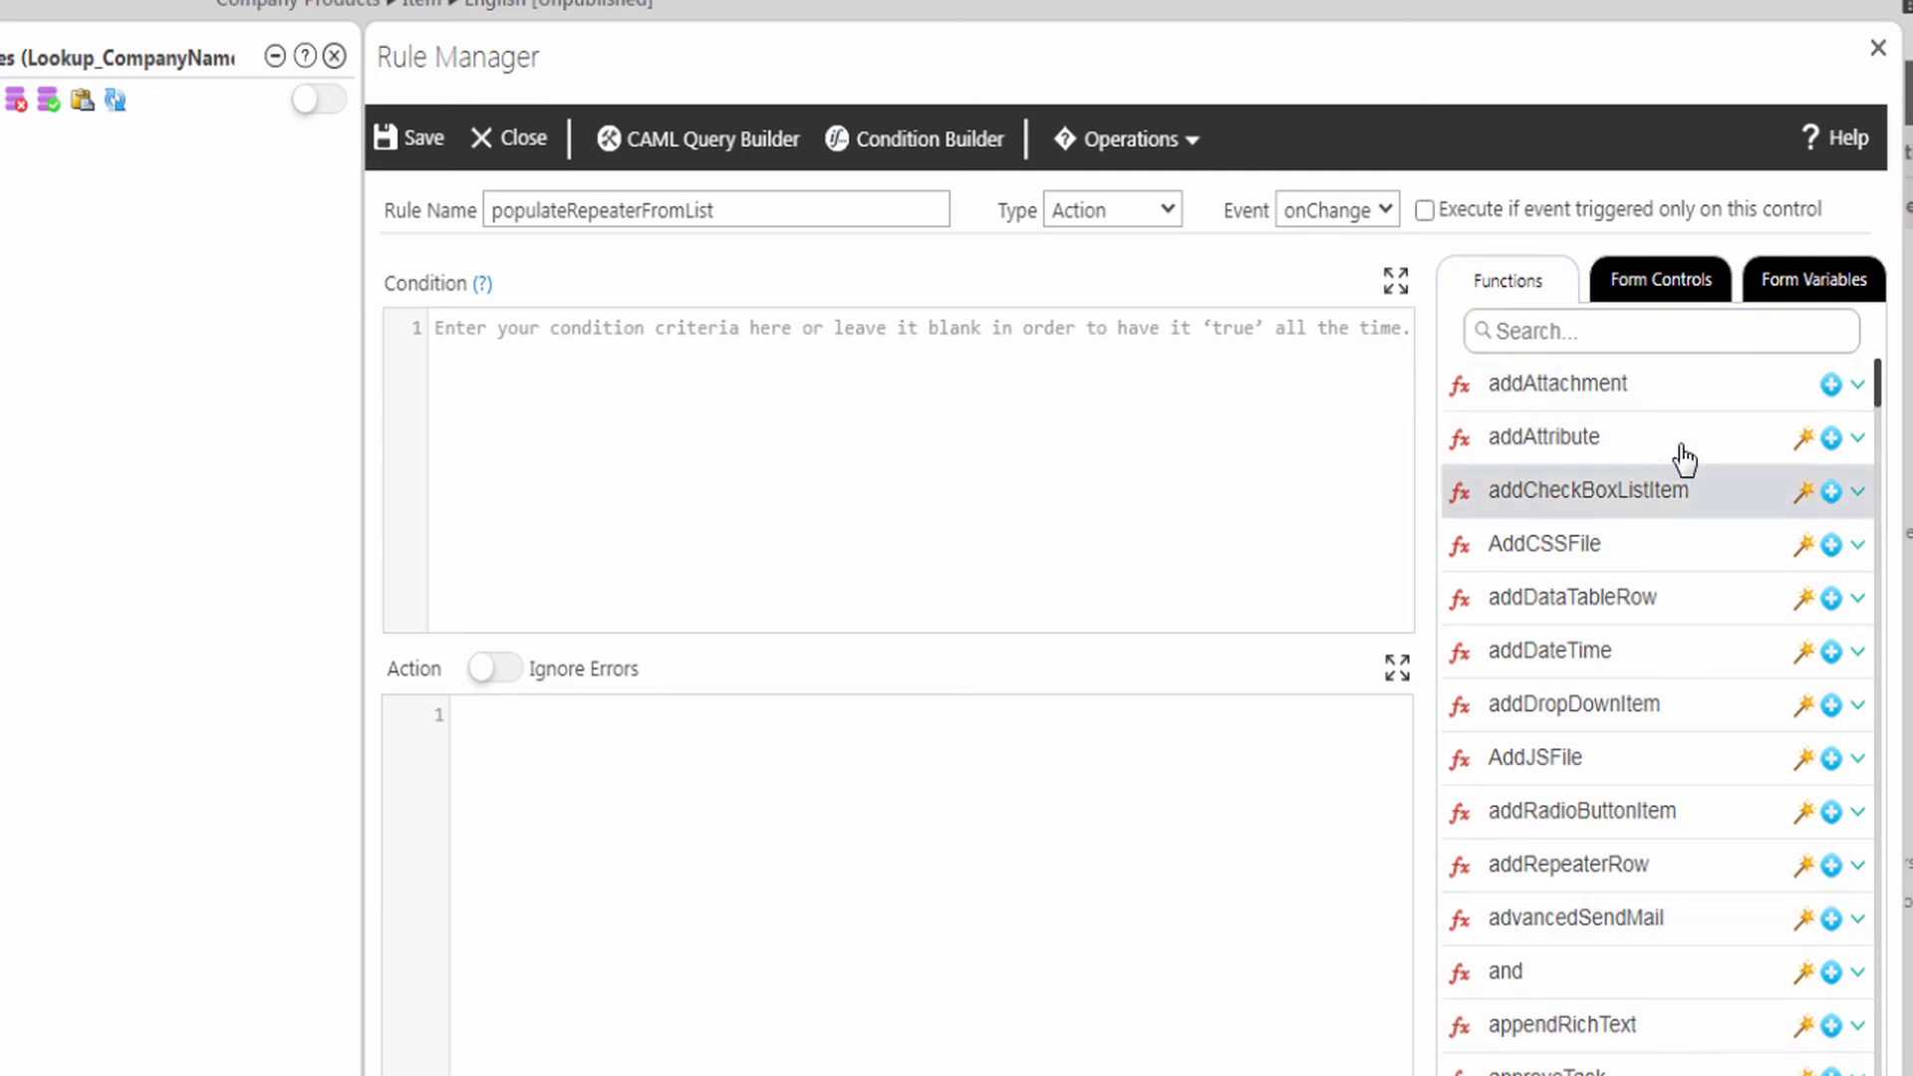
Search the functions for populateRepeaterFromList, expand its documentation and open its wizard.
click(1546, 339)
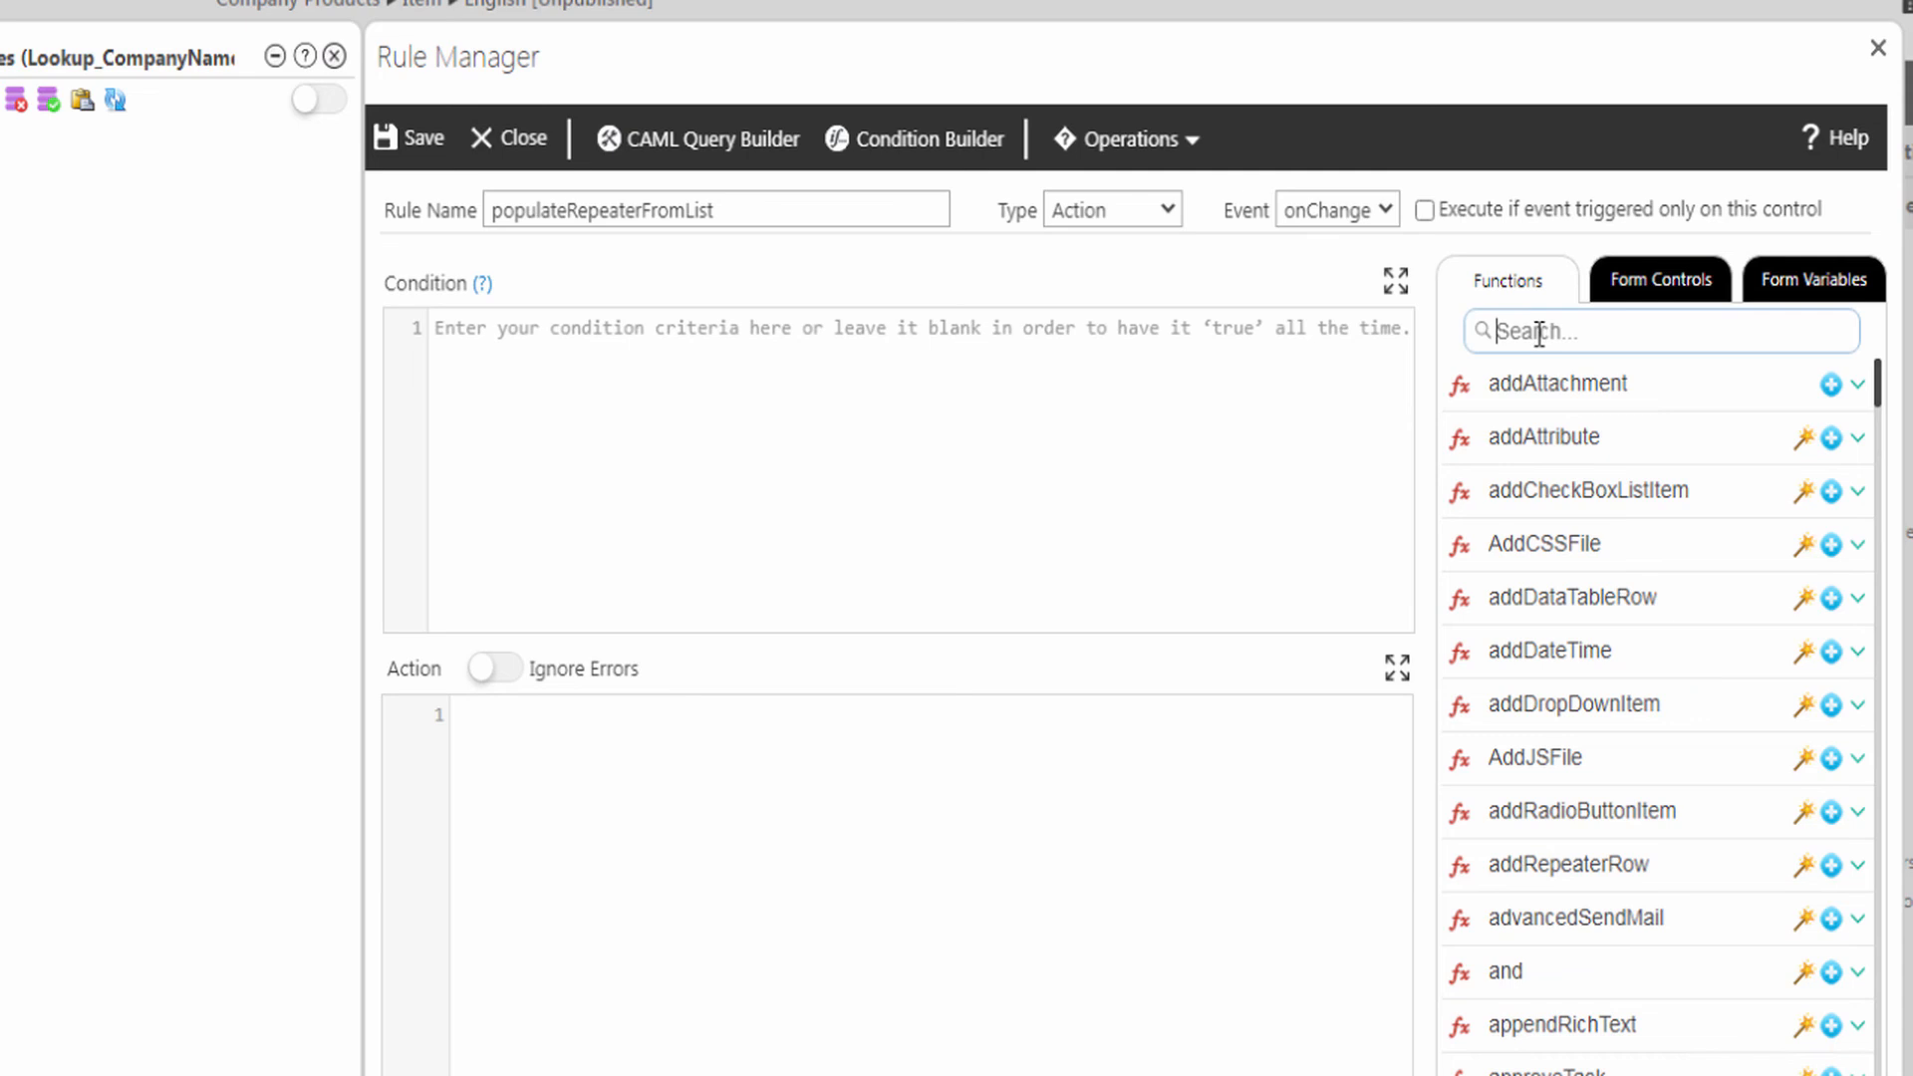
text(populateRepeaterFromList)
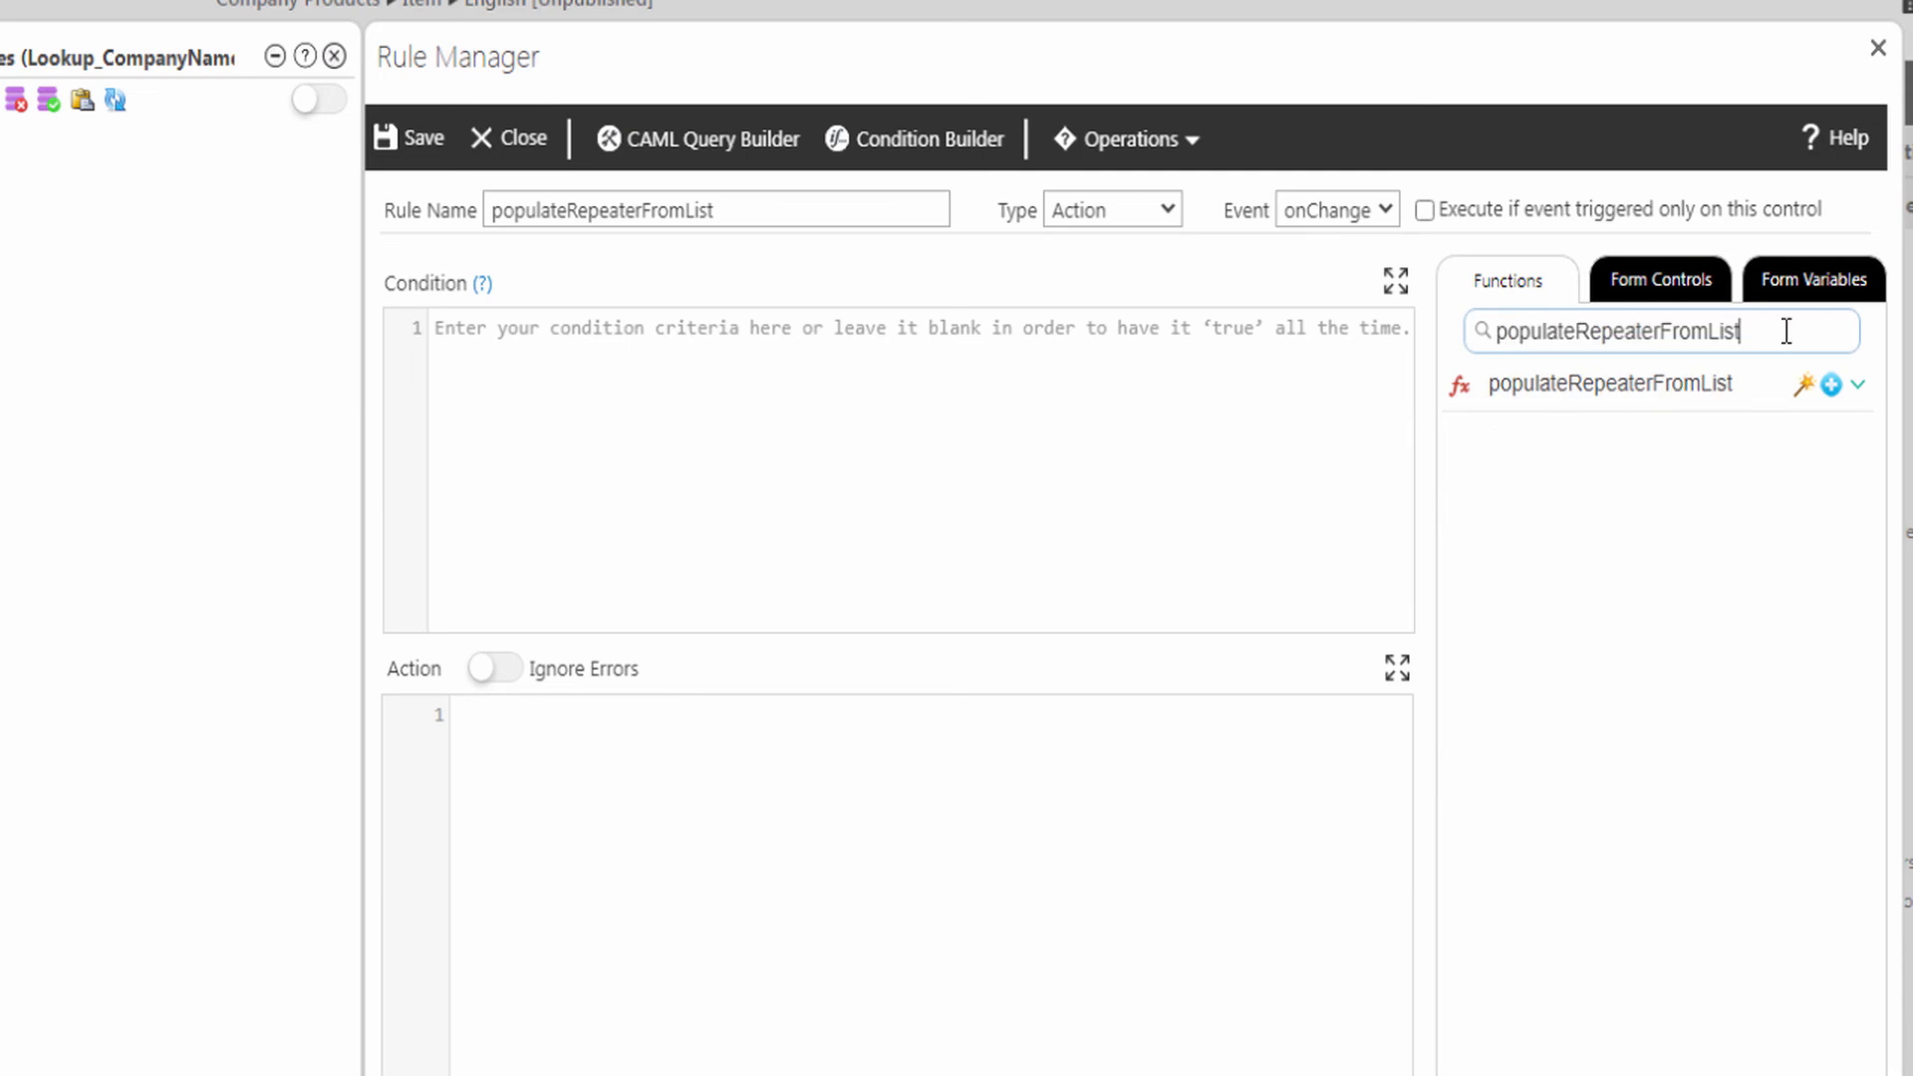
click(1858, 389)
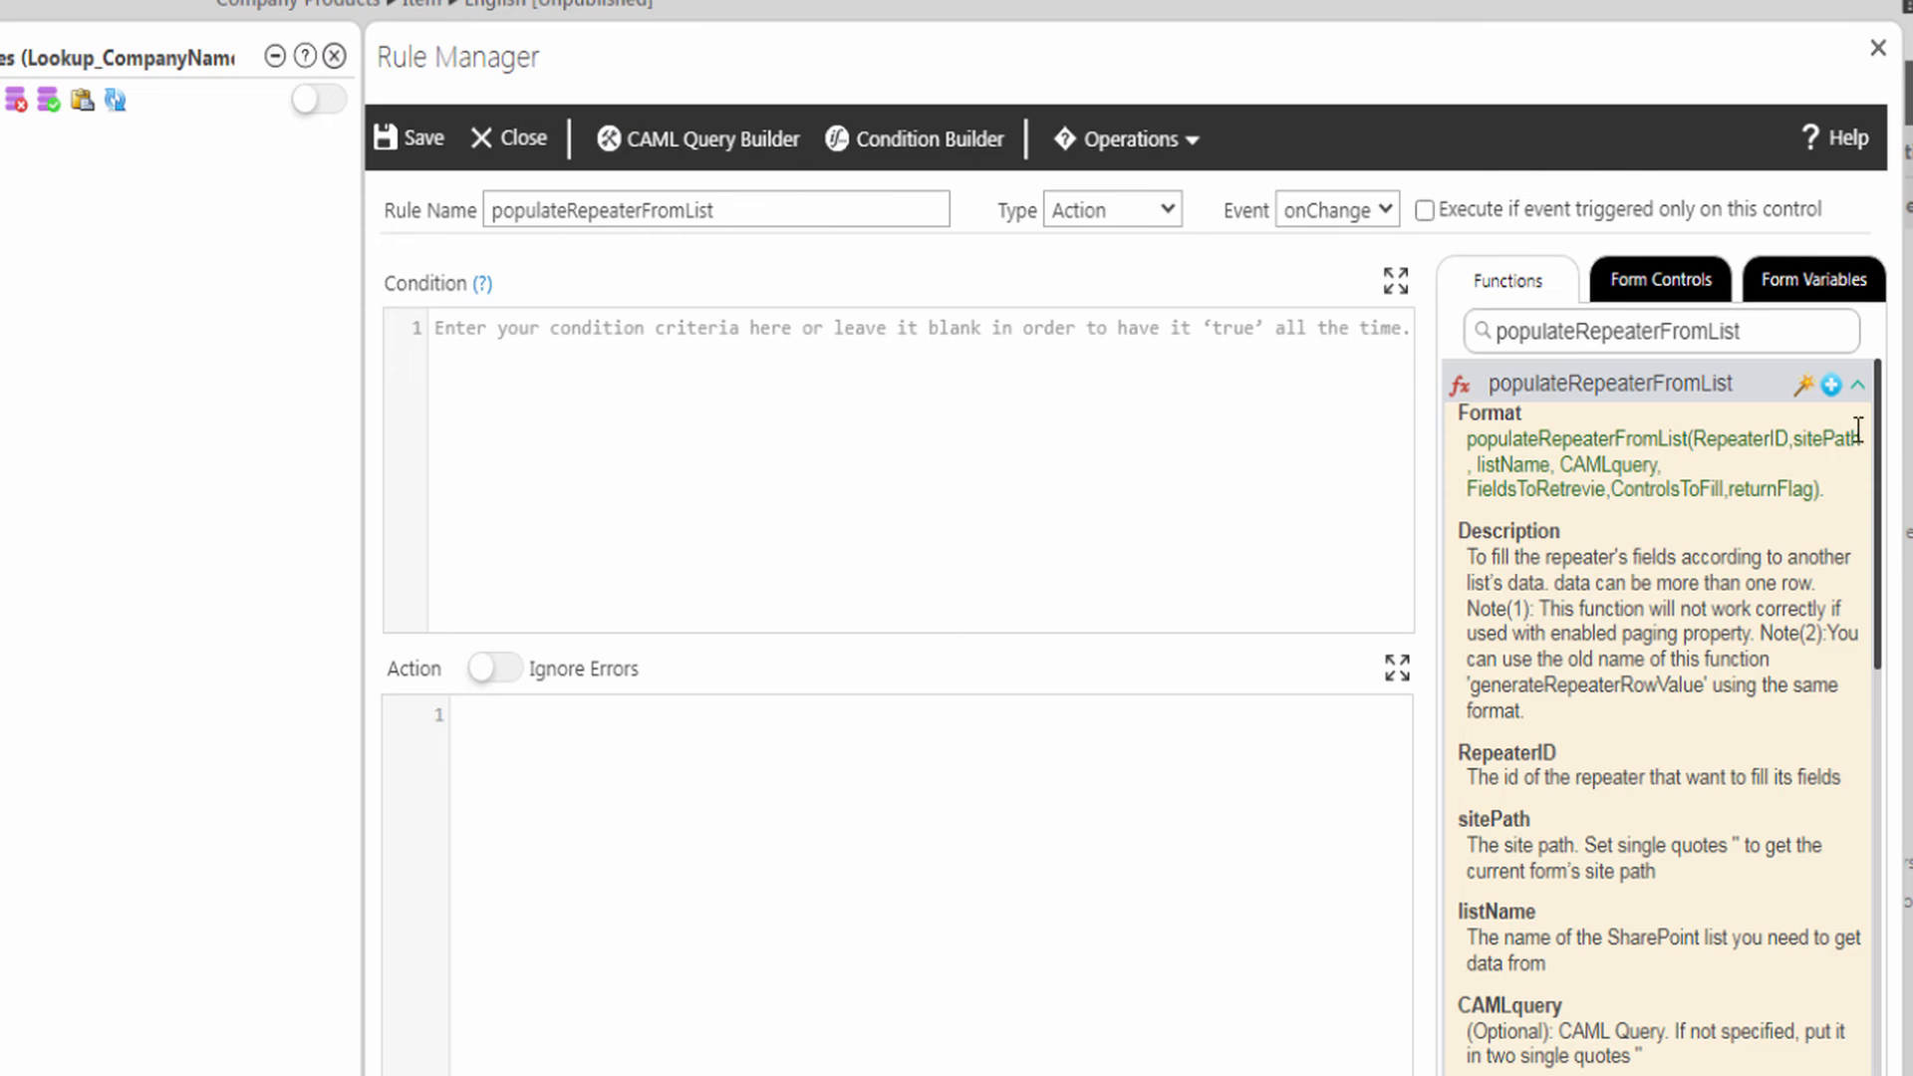
click(1804, 386)
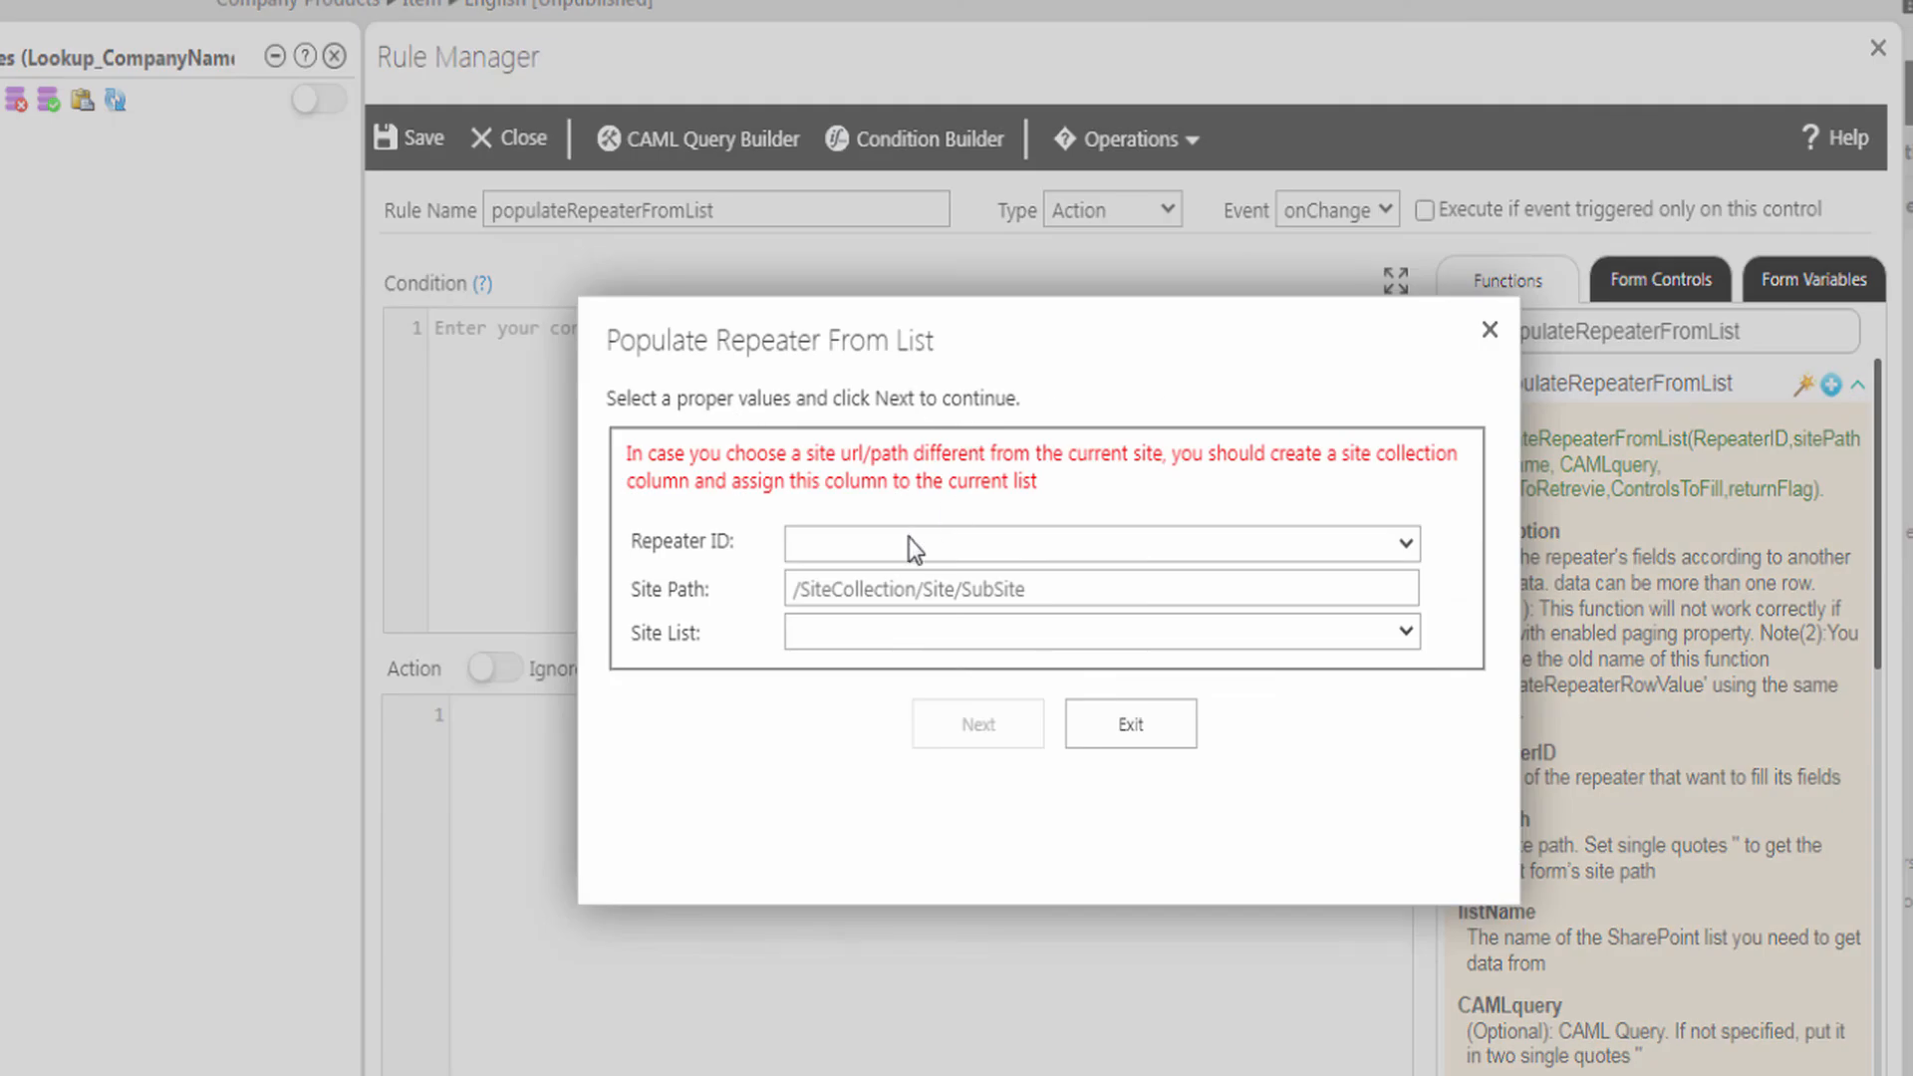
Set the wizard's repeater ID to ProductRepeater, the site path to /HR and the site list to Products, and proceed to the query page.
click(810, 550)
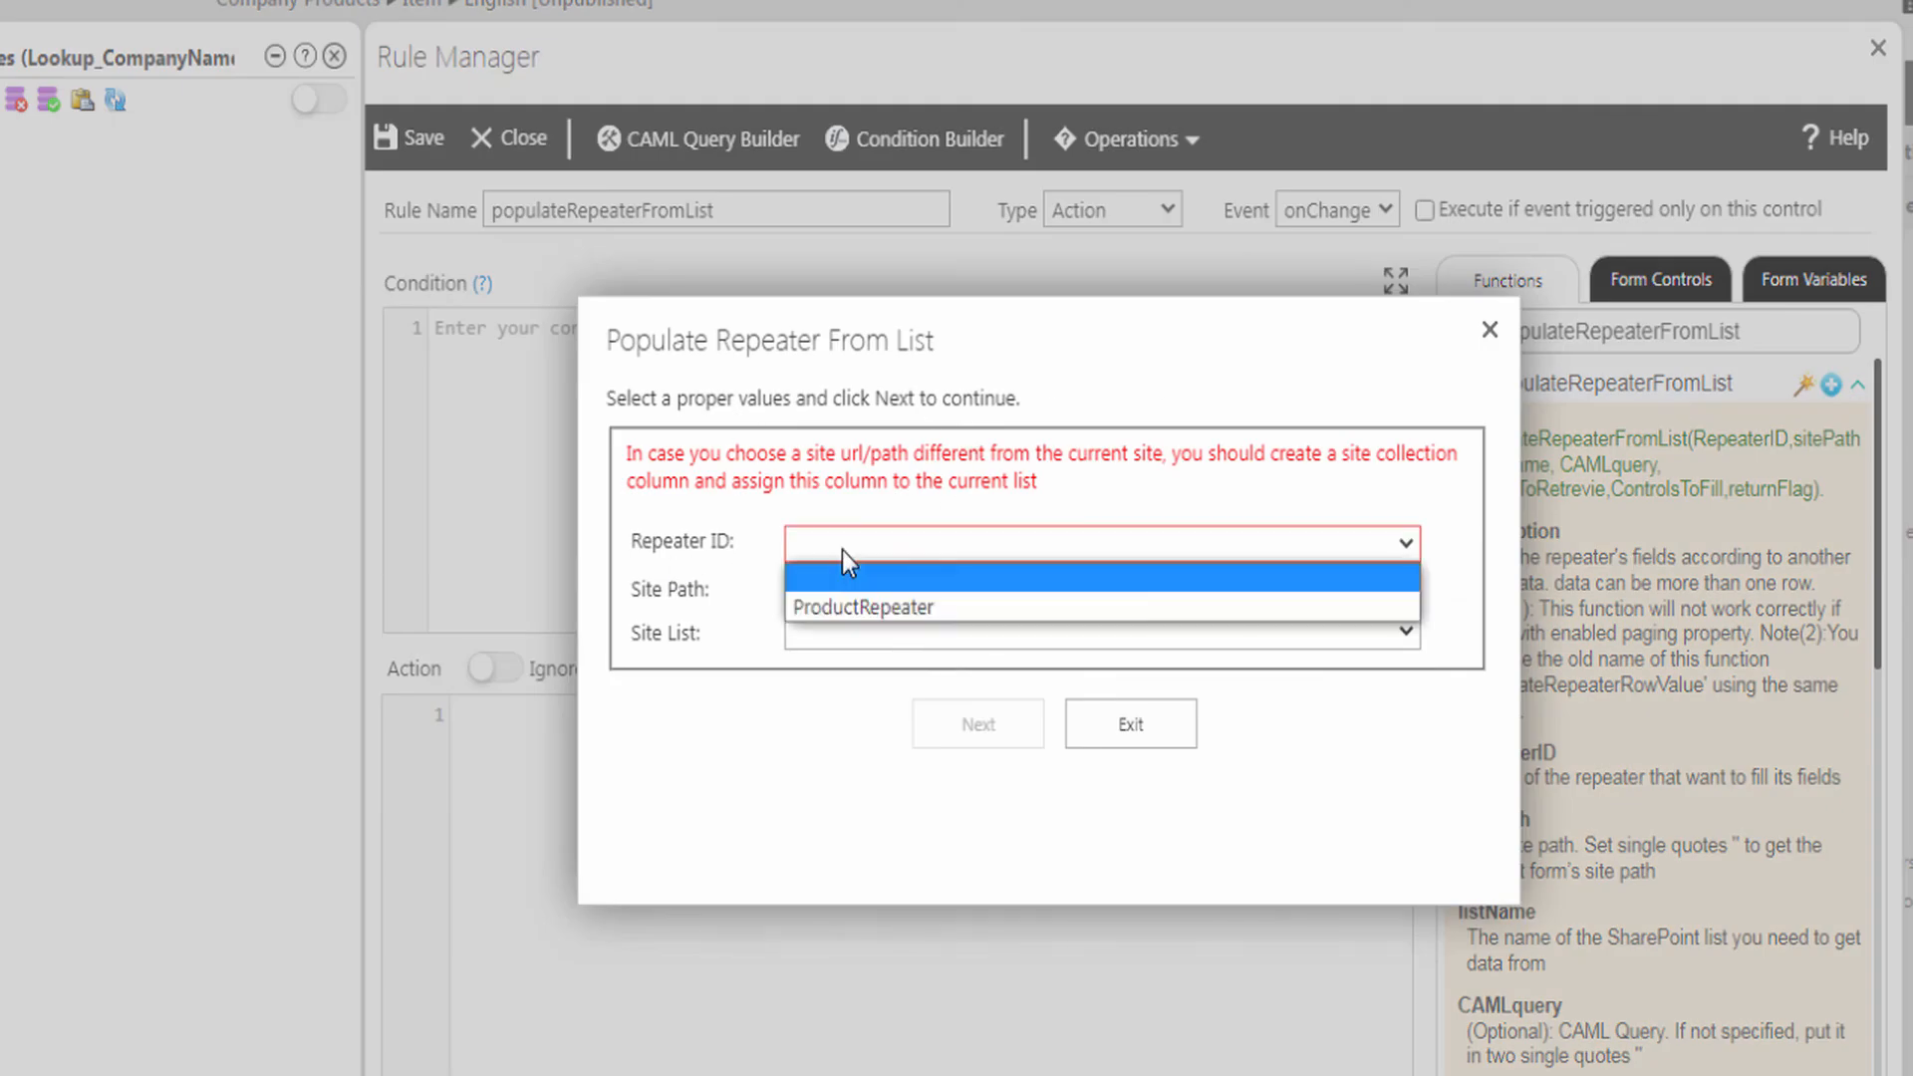
click(845, 612)
click(838, 590)
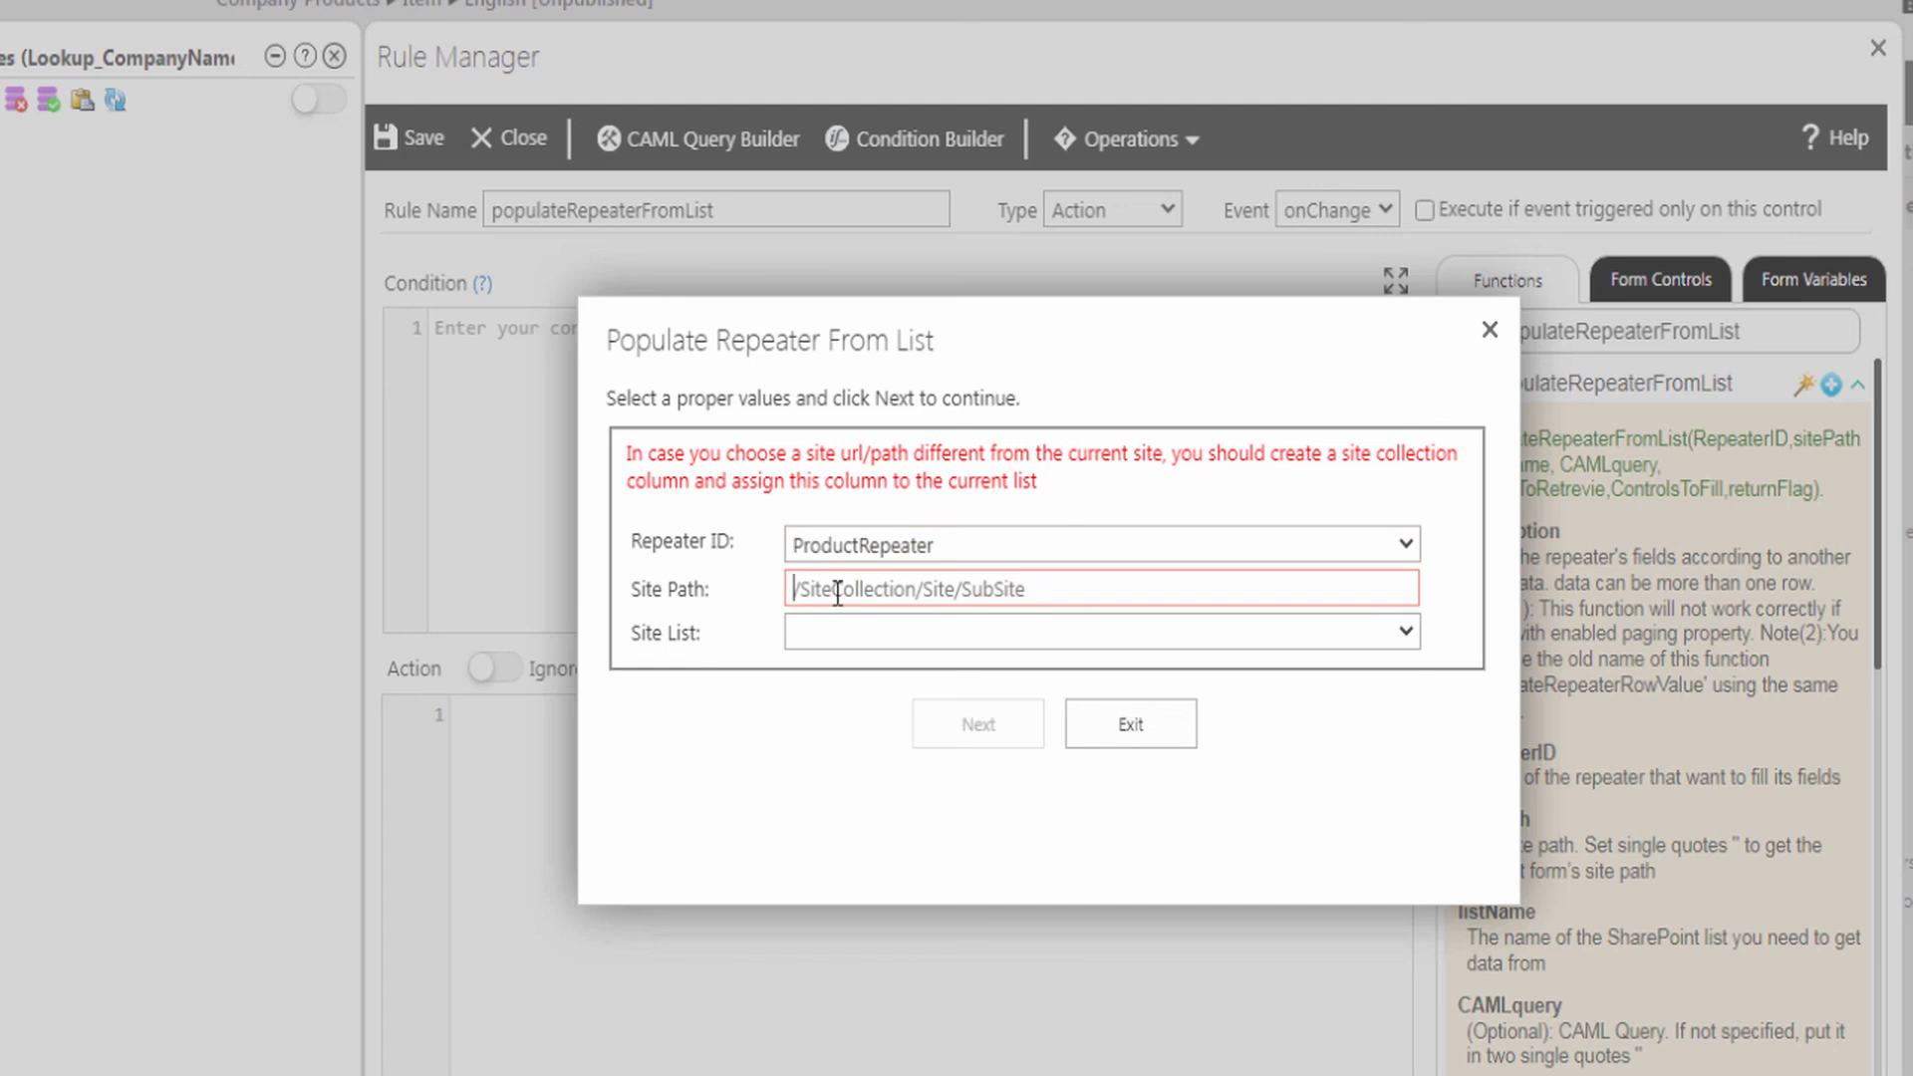
text(/HR)
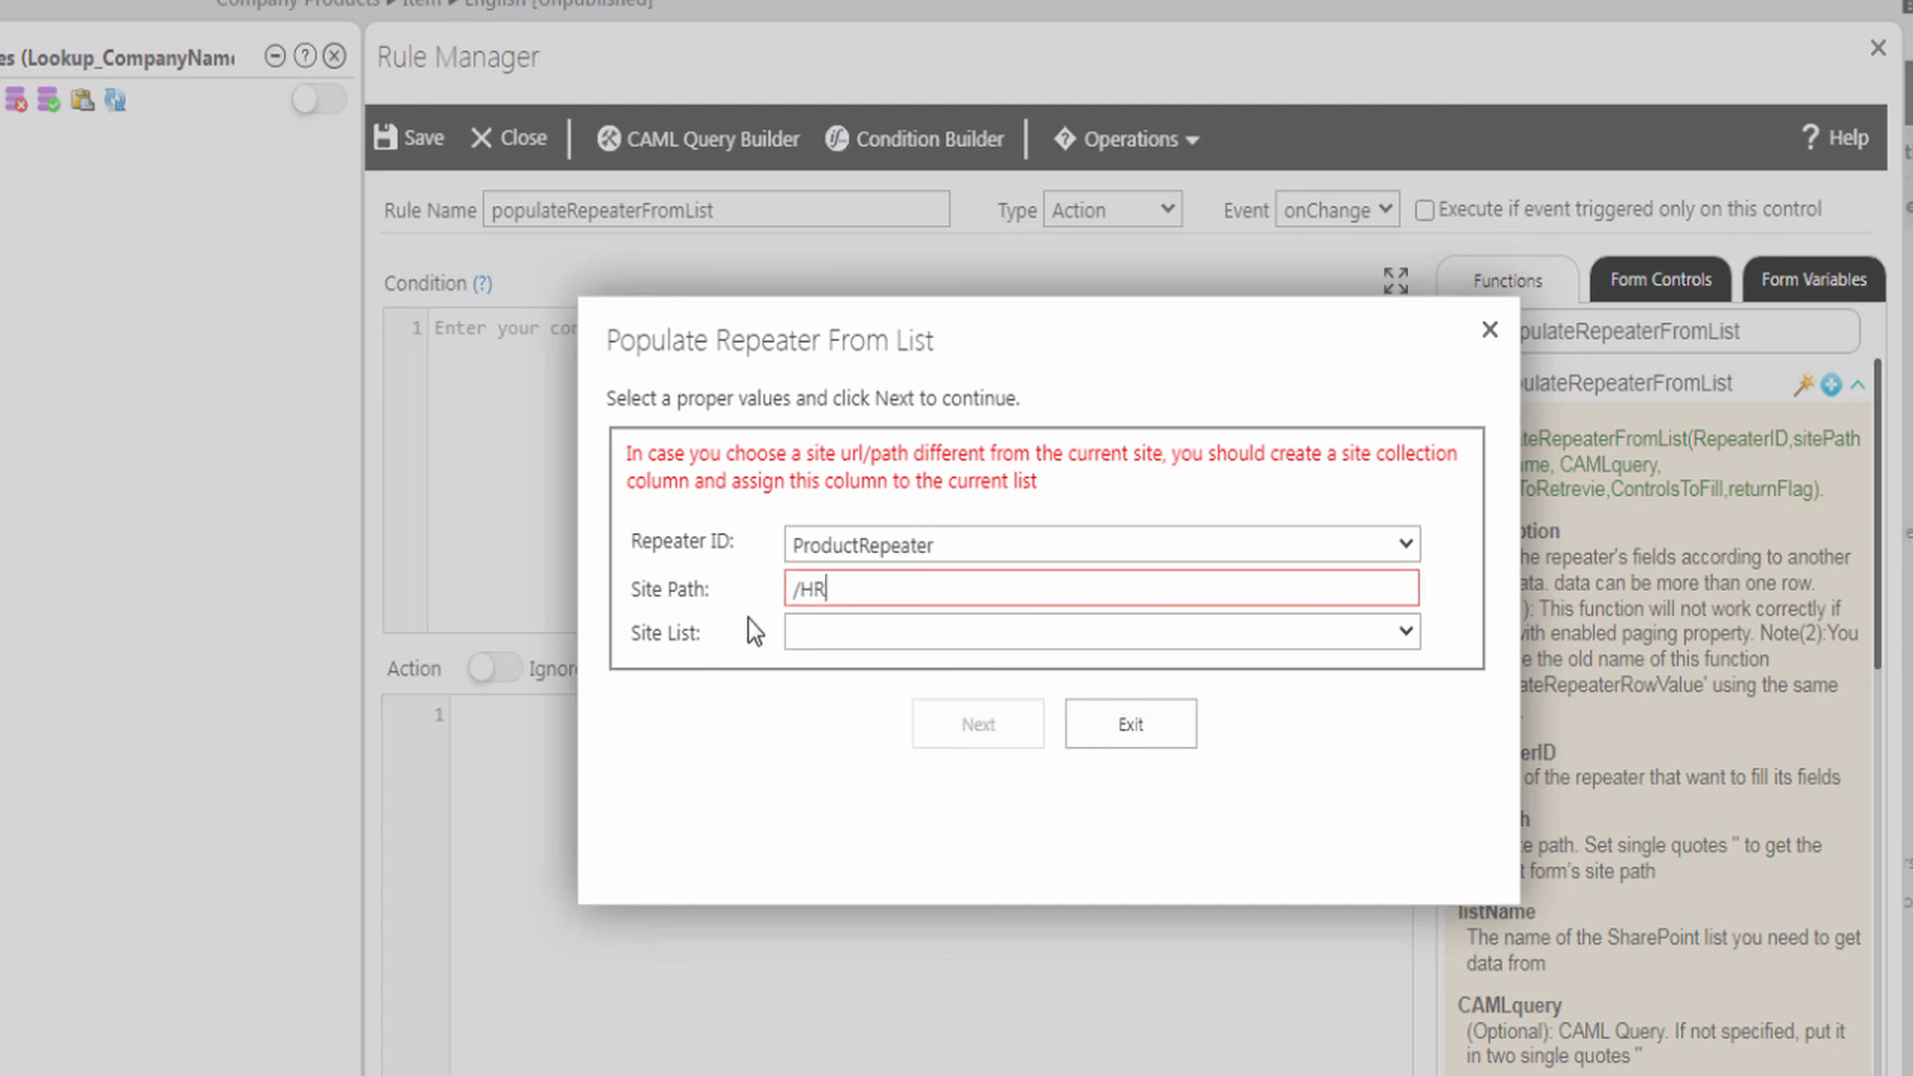
click(816, 639)
scroll(847, 707, down, 5)
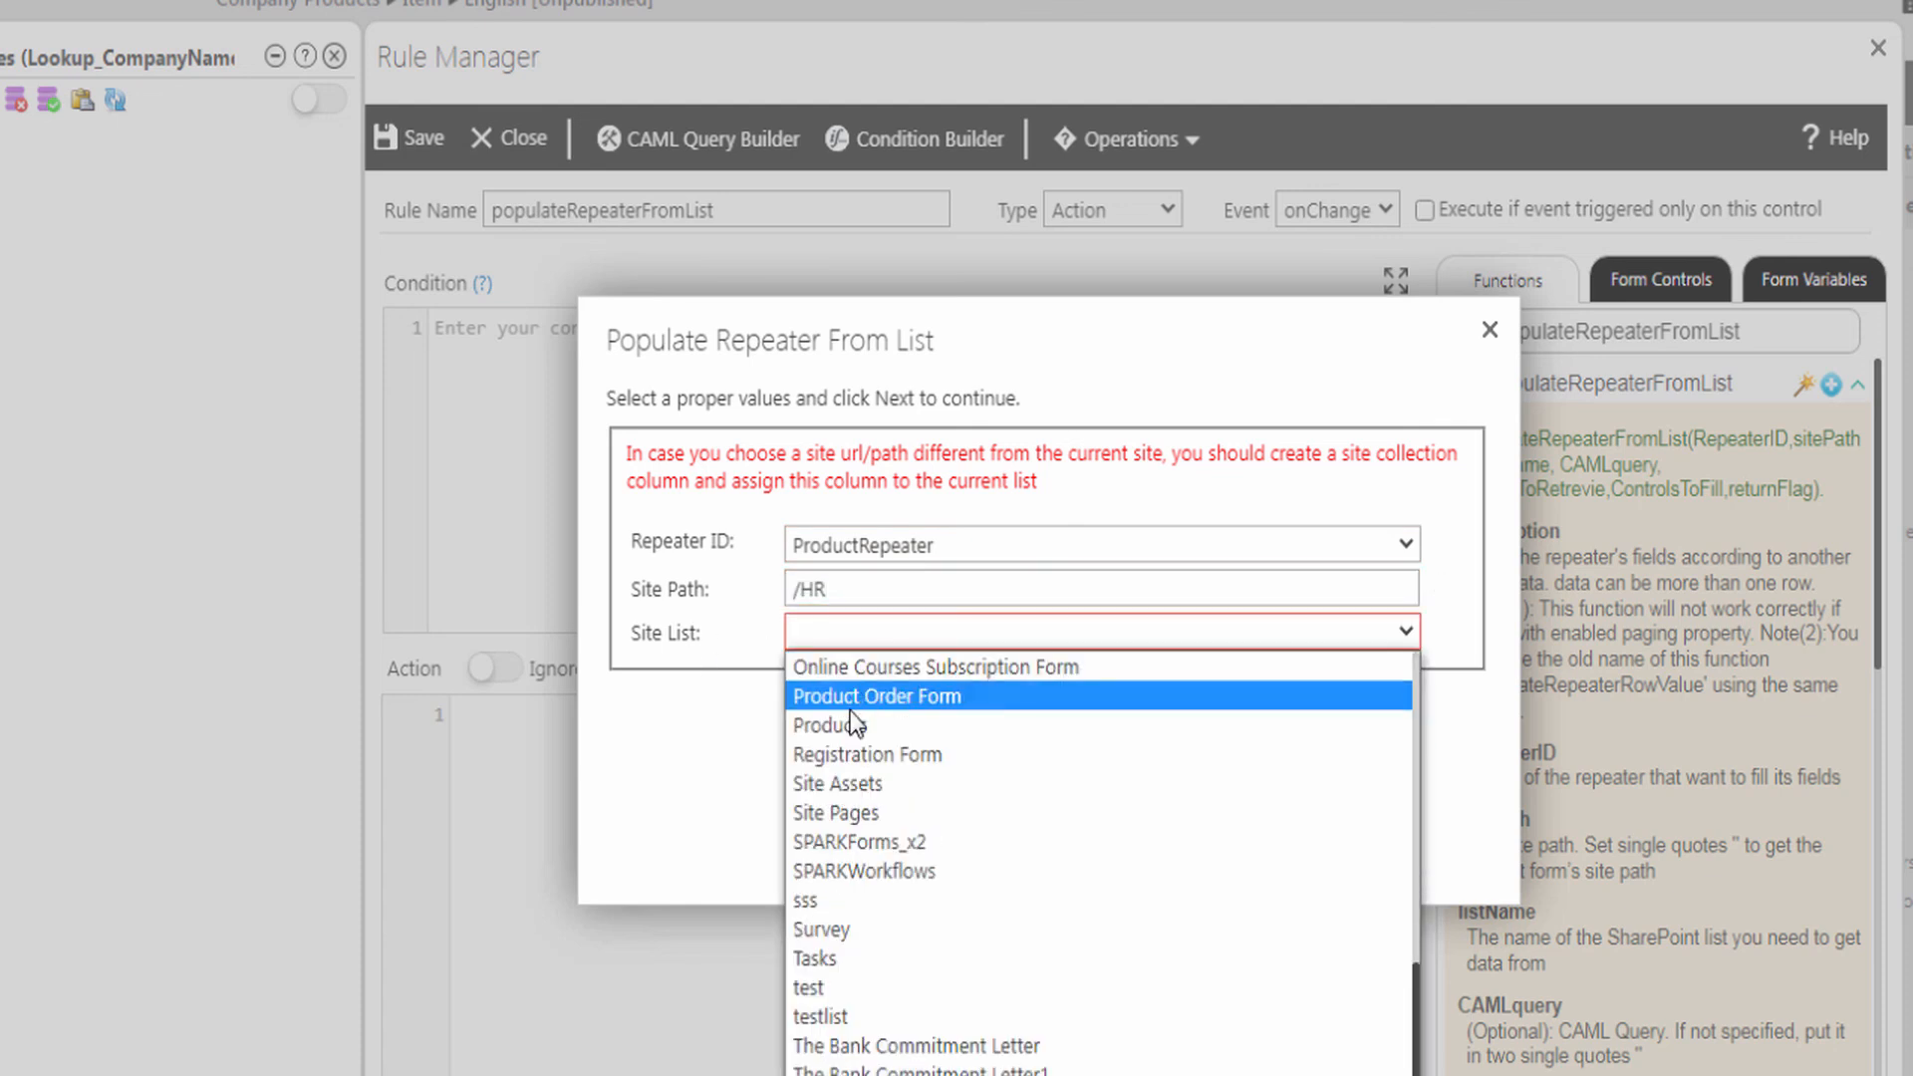
click(849, 716)
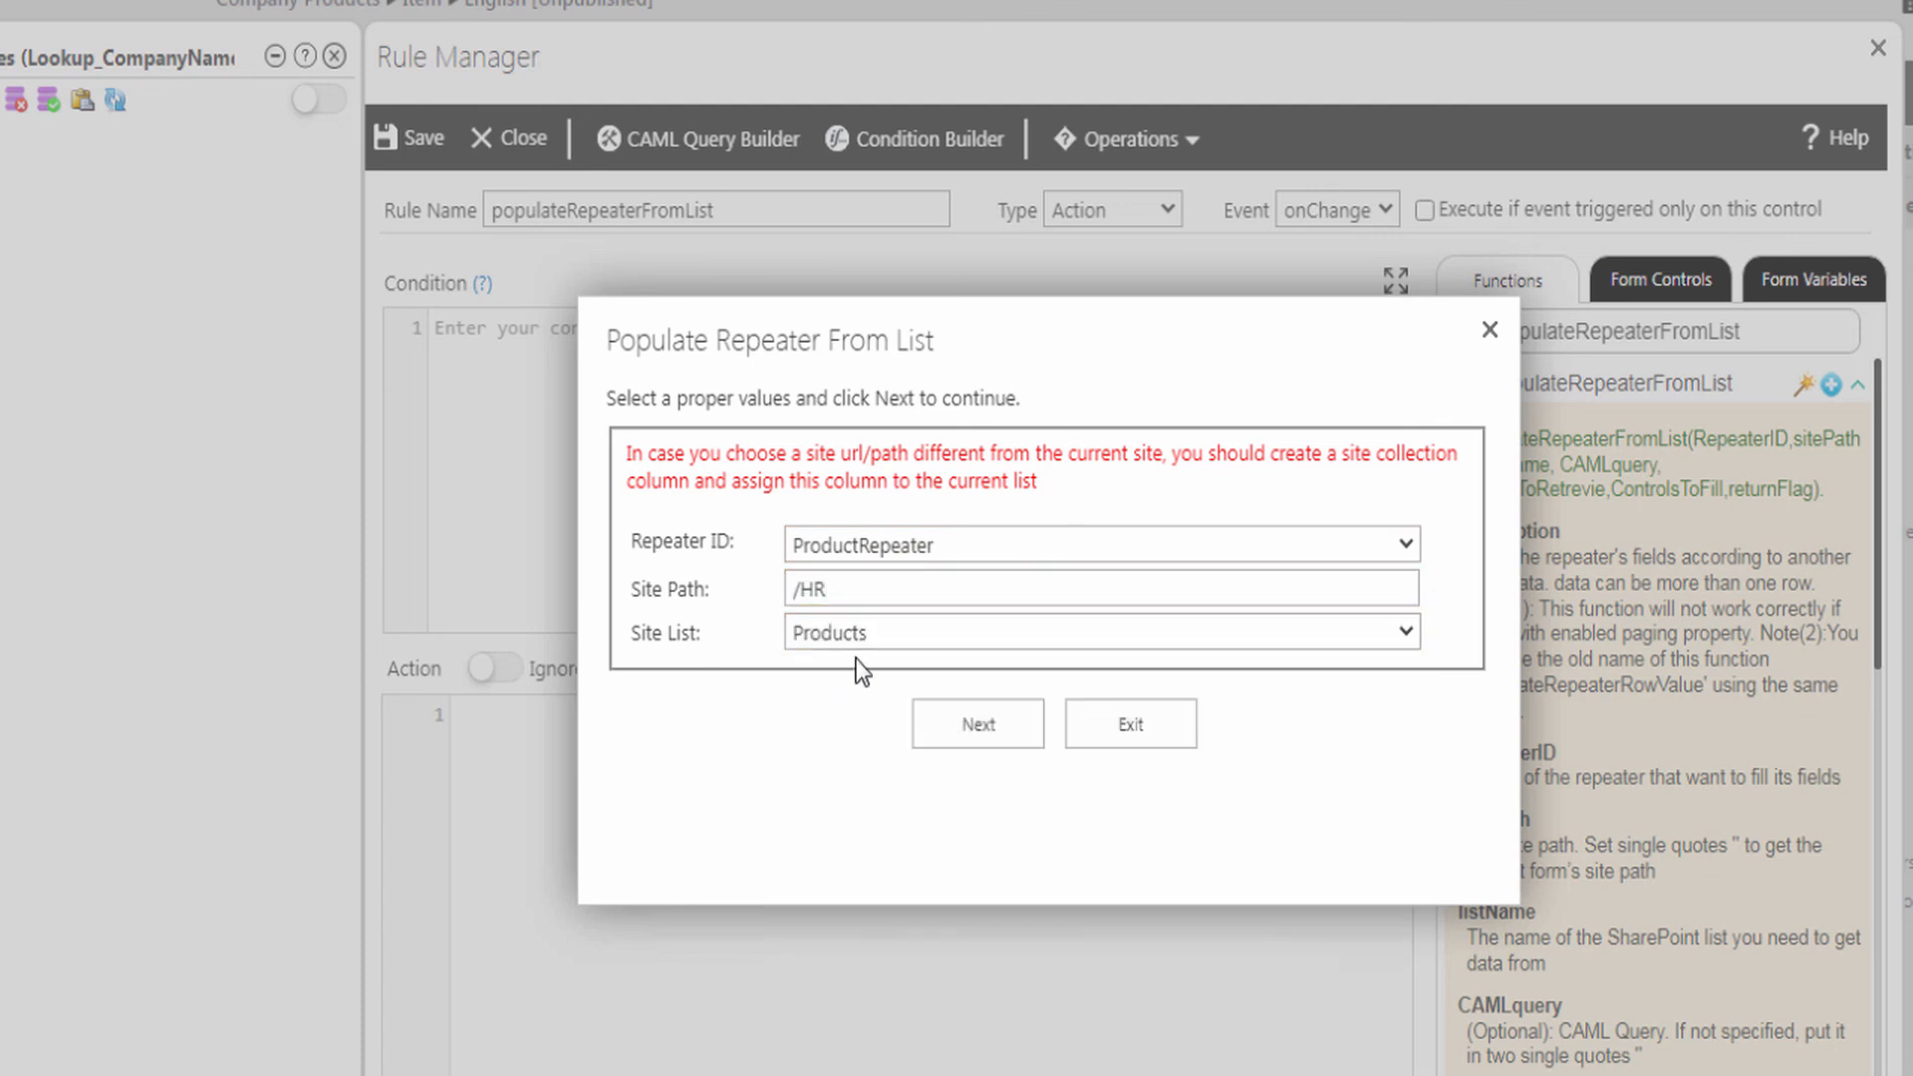
click(962, 737)
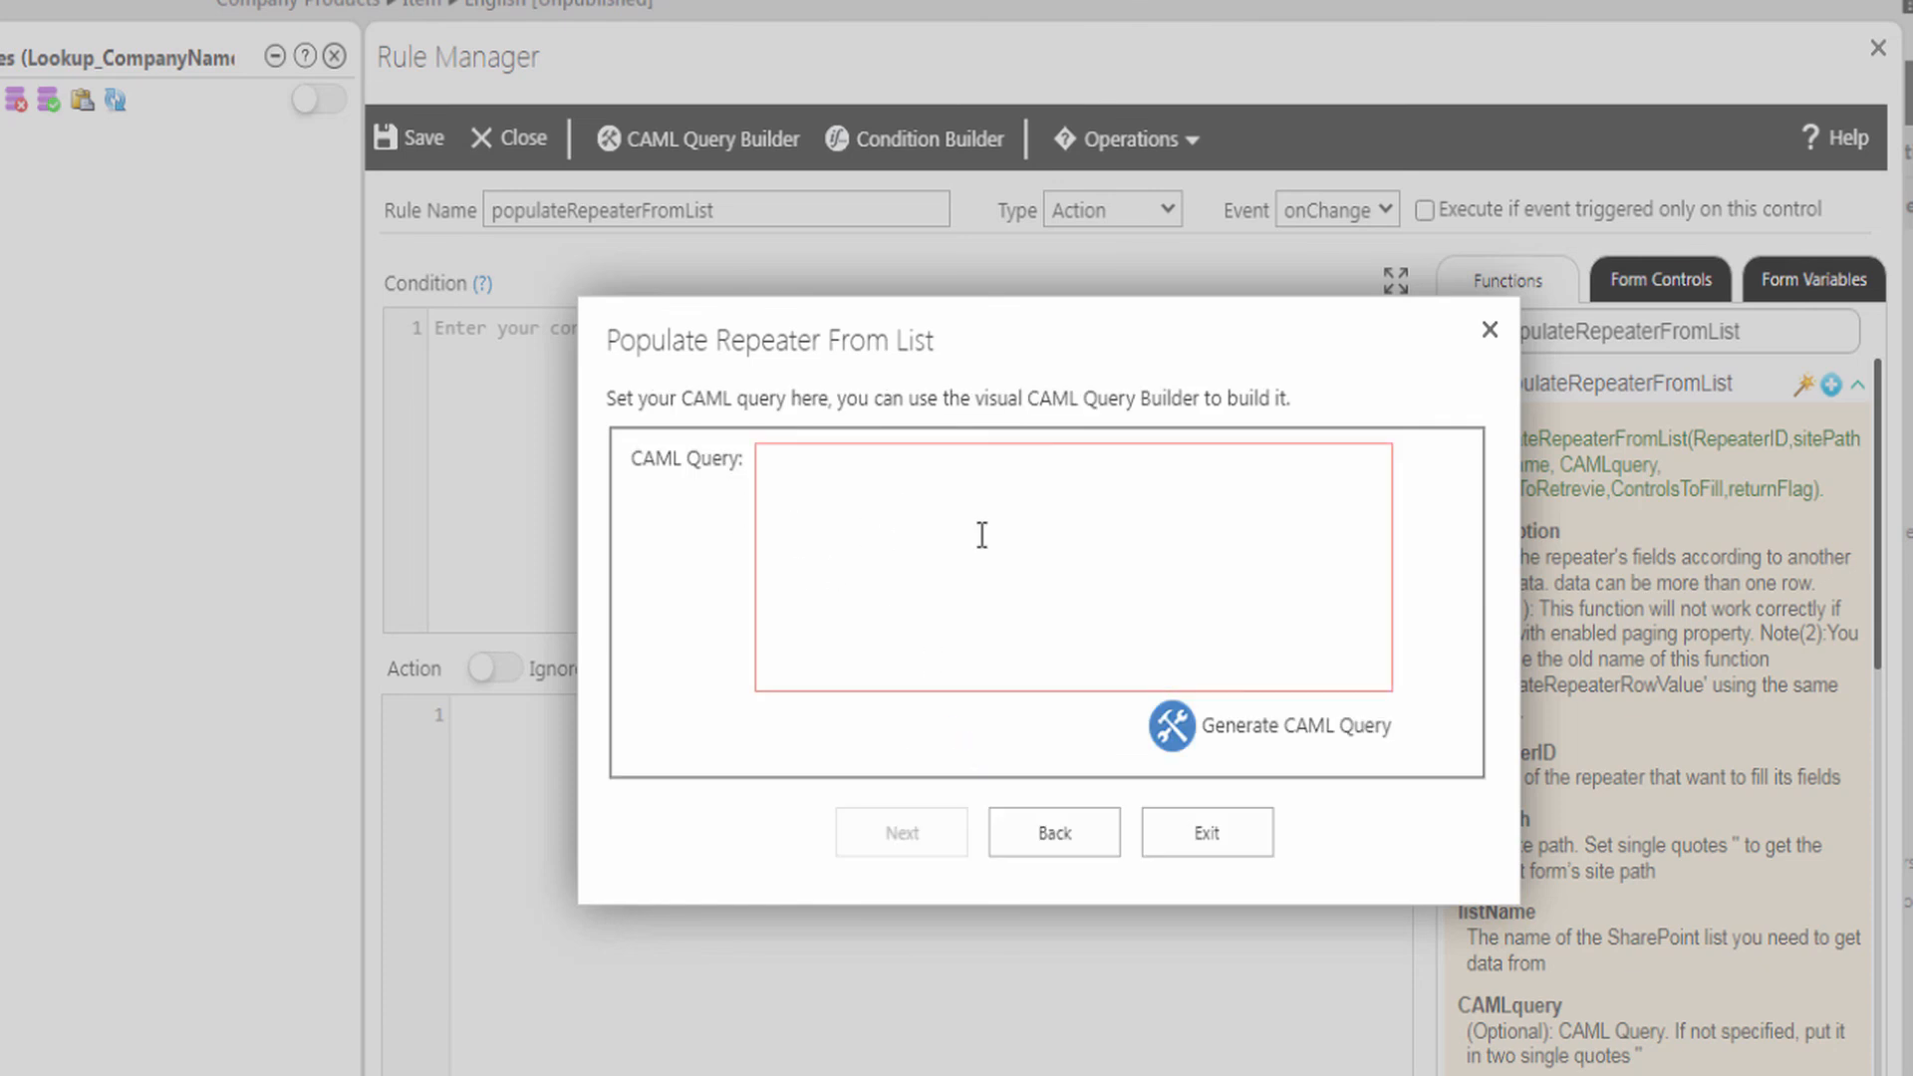
Build and insert a CAML query filtering CompanyName[ID] as equal to the Lookup_CompanyName form control, and continue to the column mapping.
click(1307, 746)
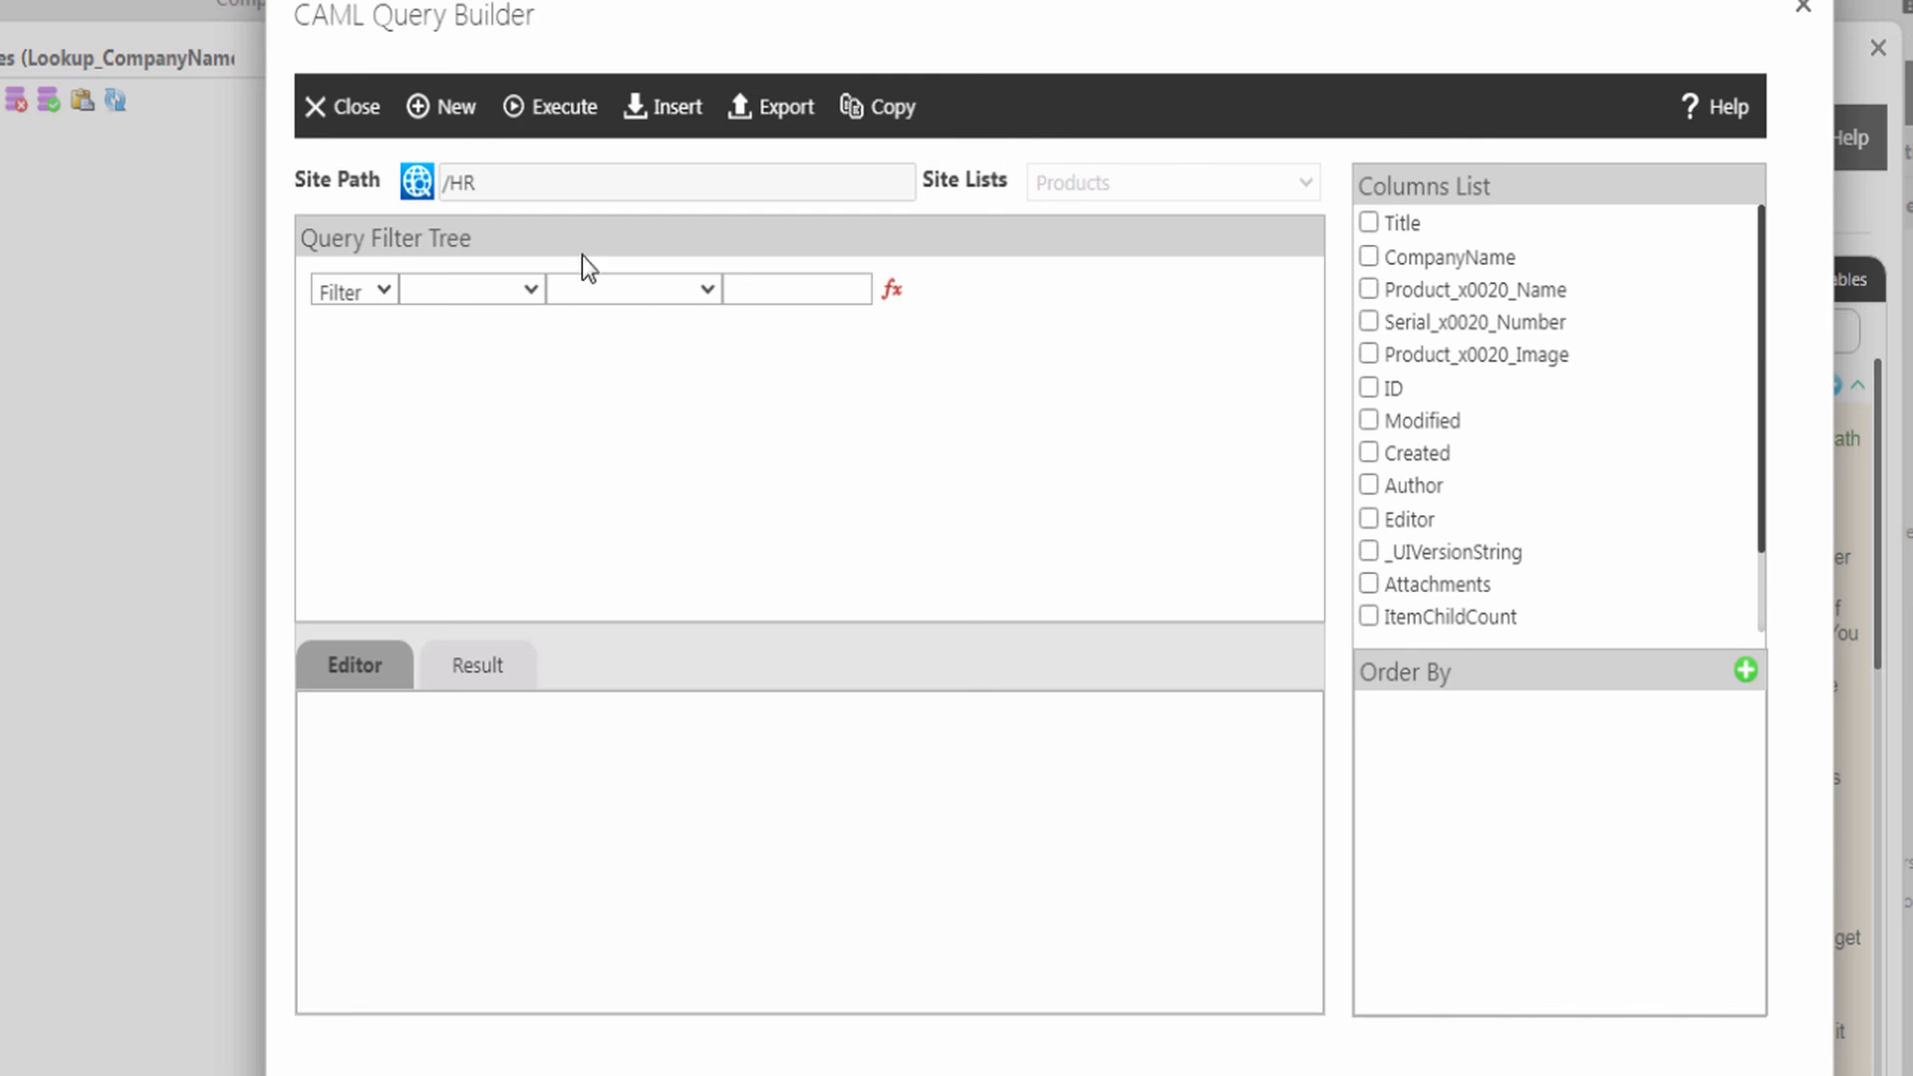
click(512, 290)
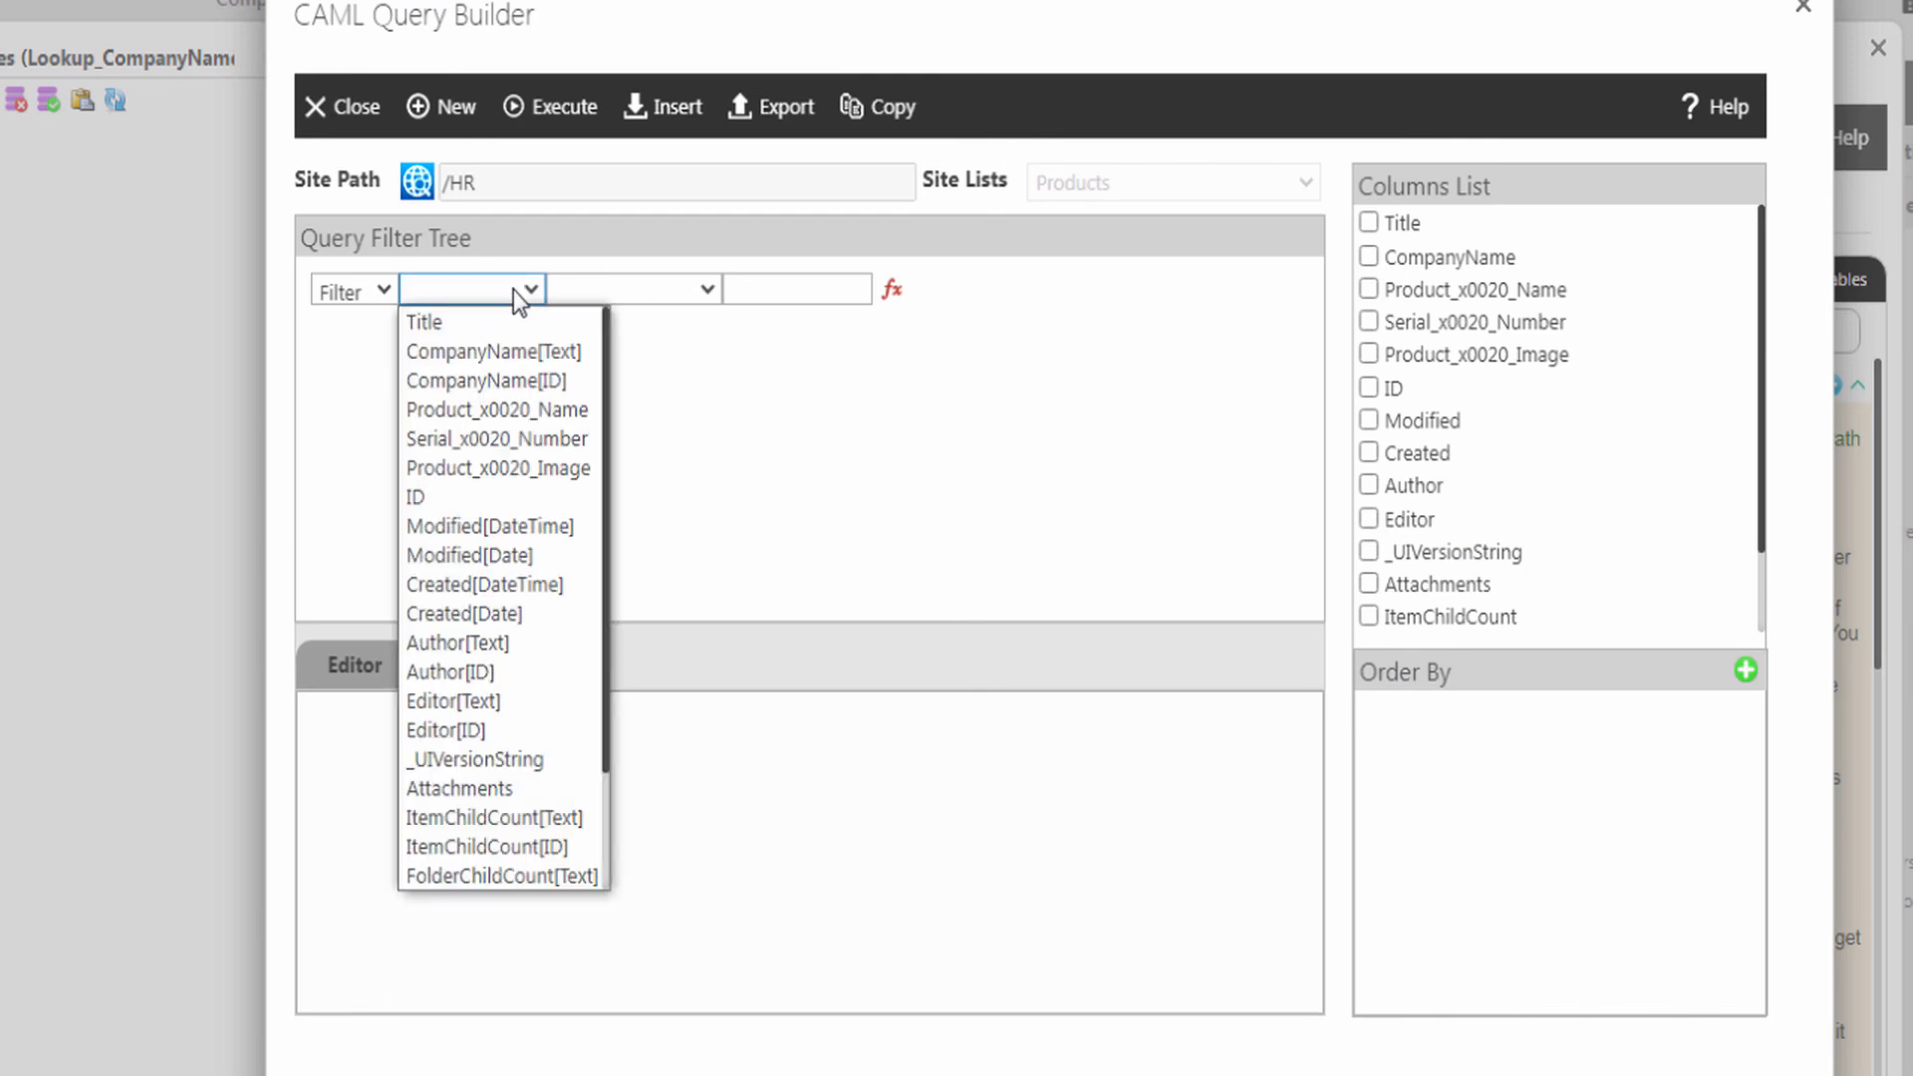
click(492, 376)
click(612, 293)
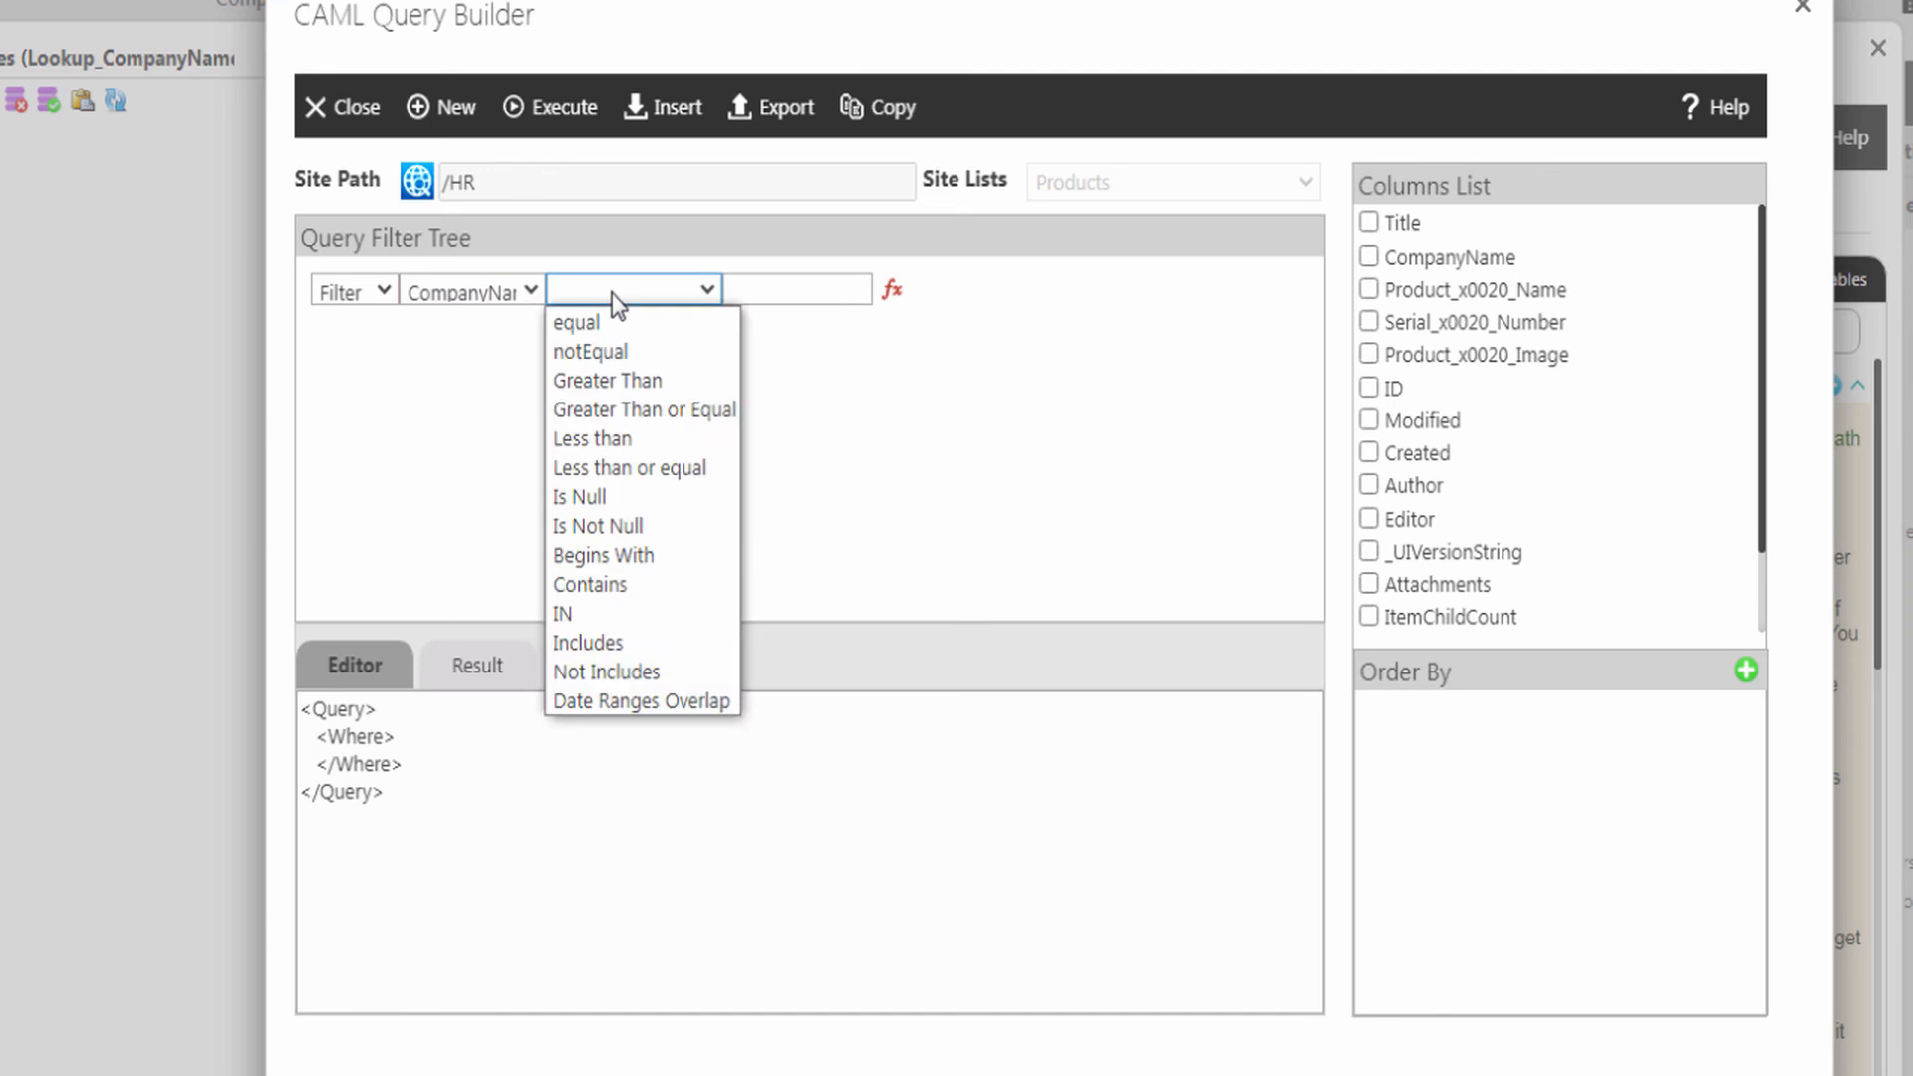
click(605, 325)
click(891, 295)
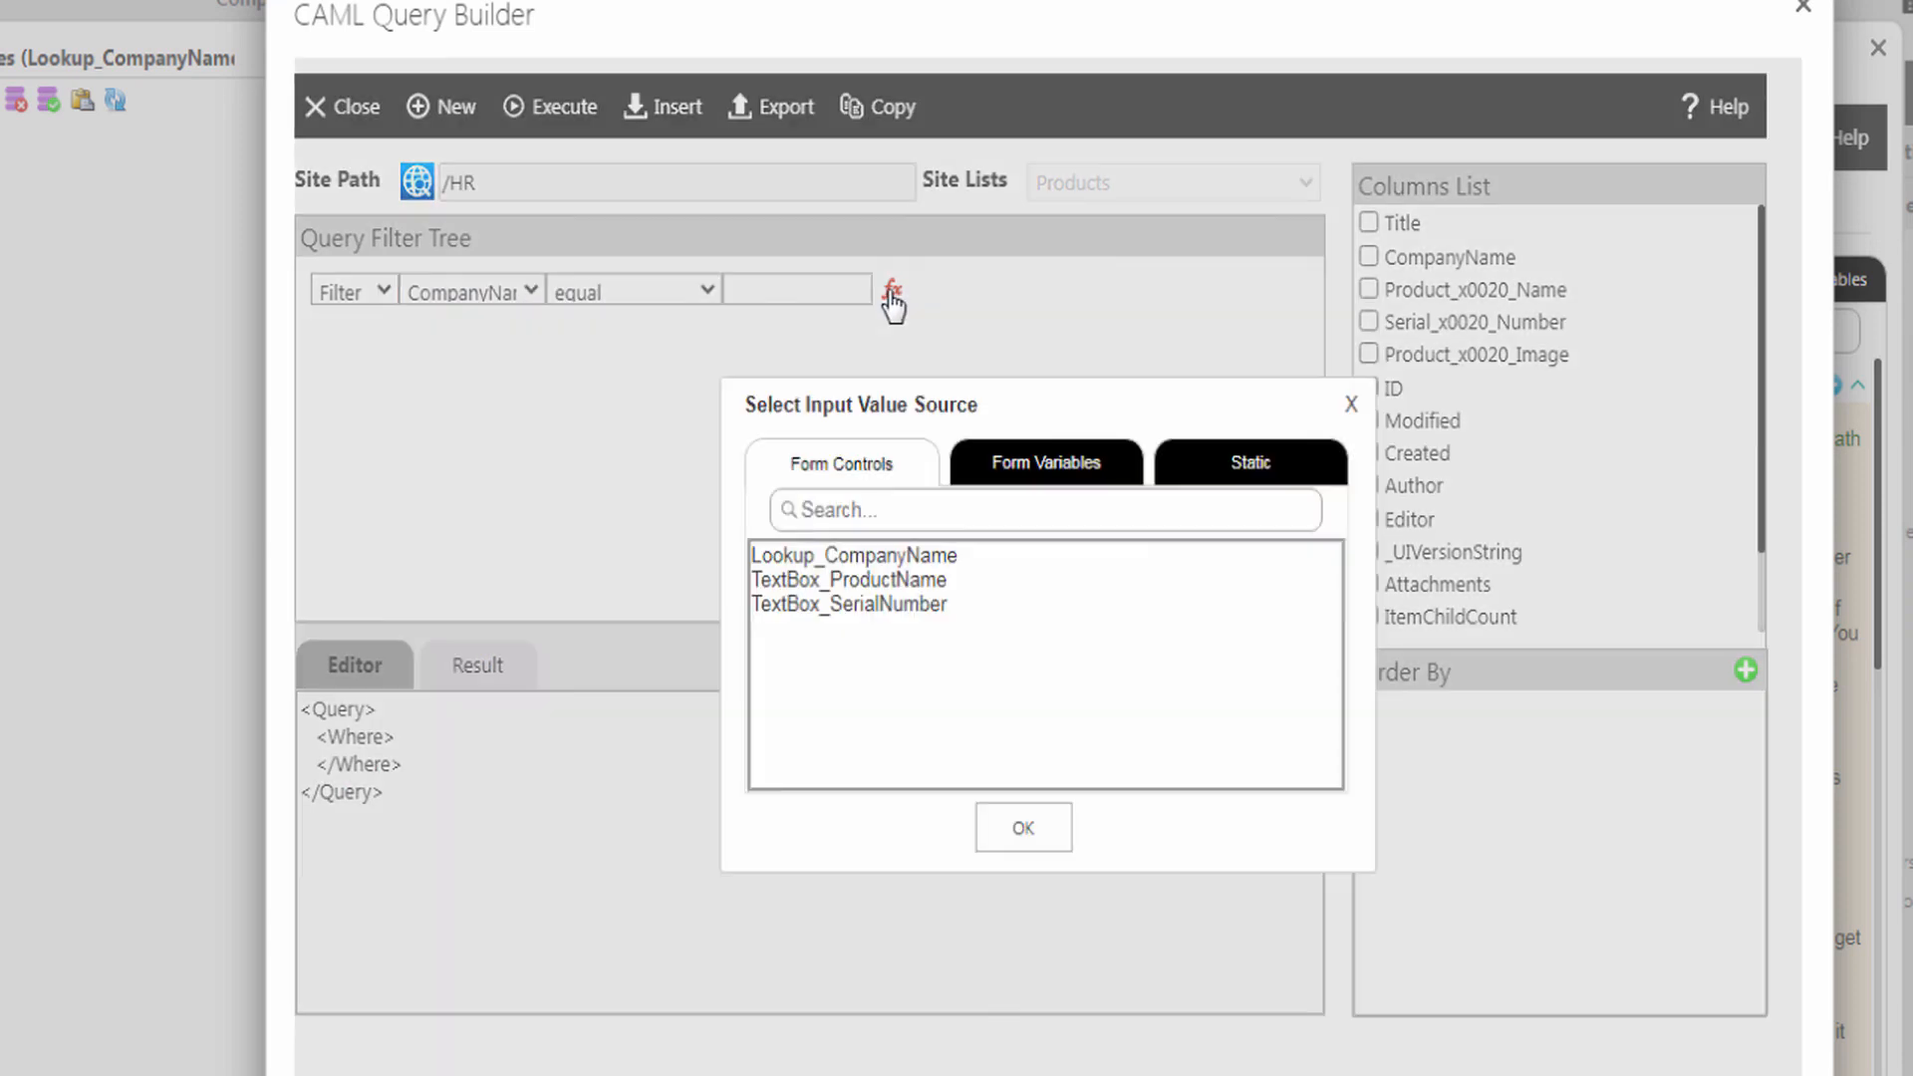
click(867, 558)
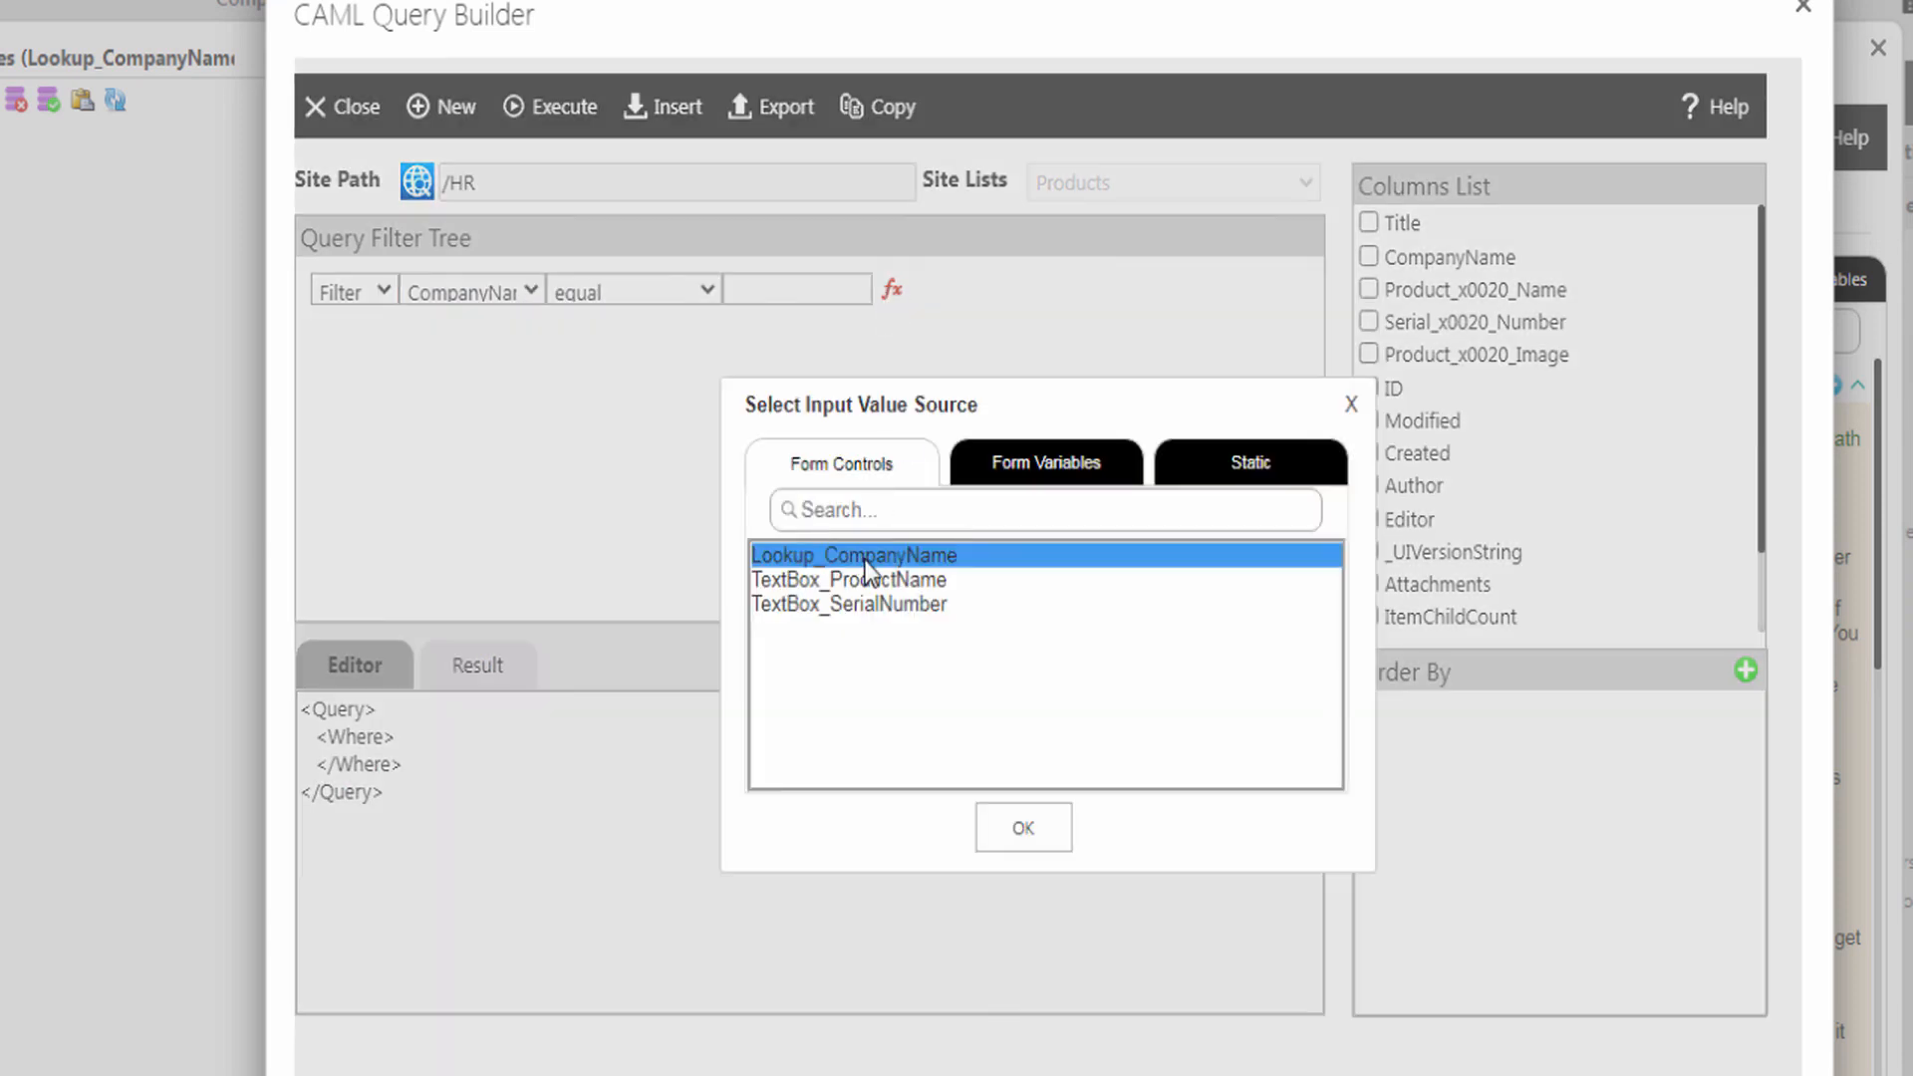
click(993, 828)
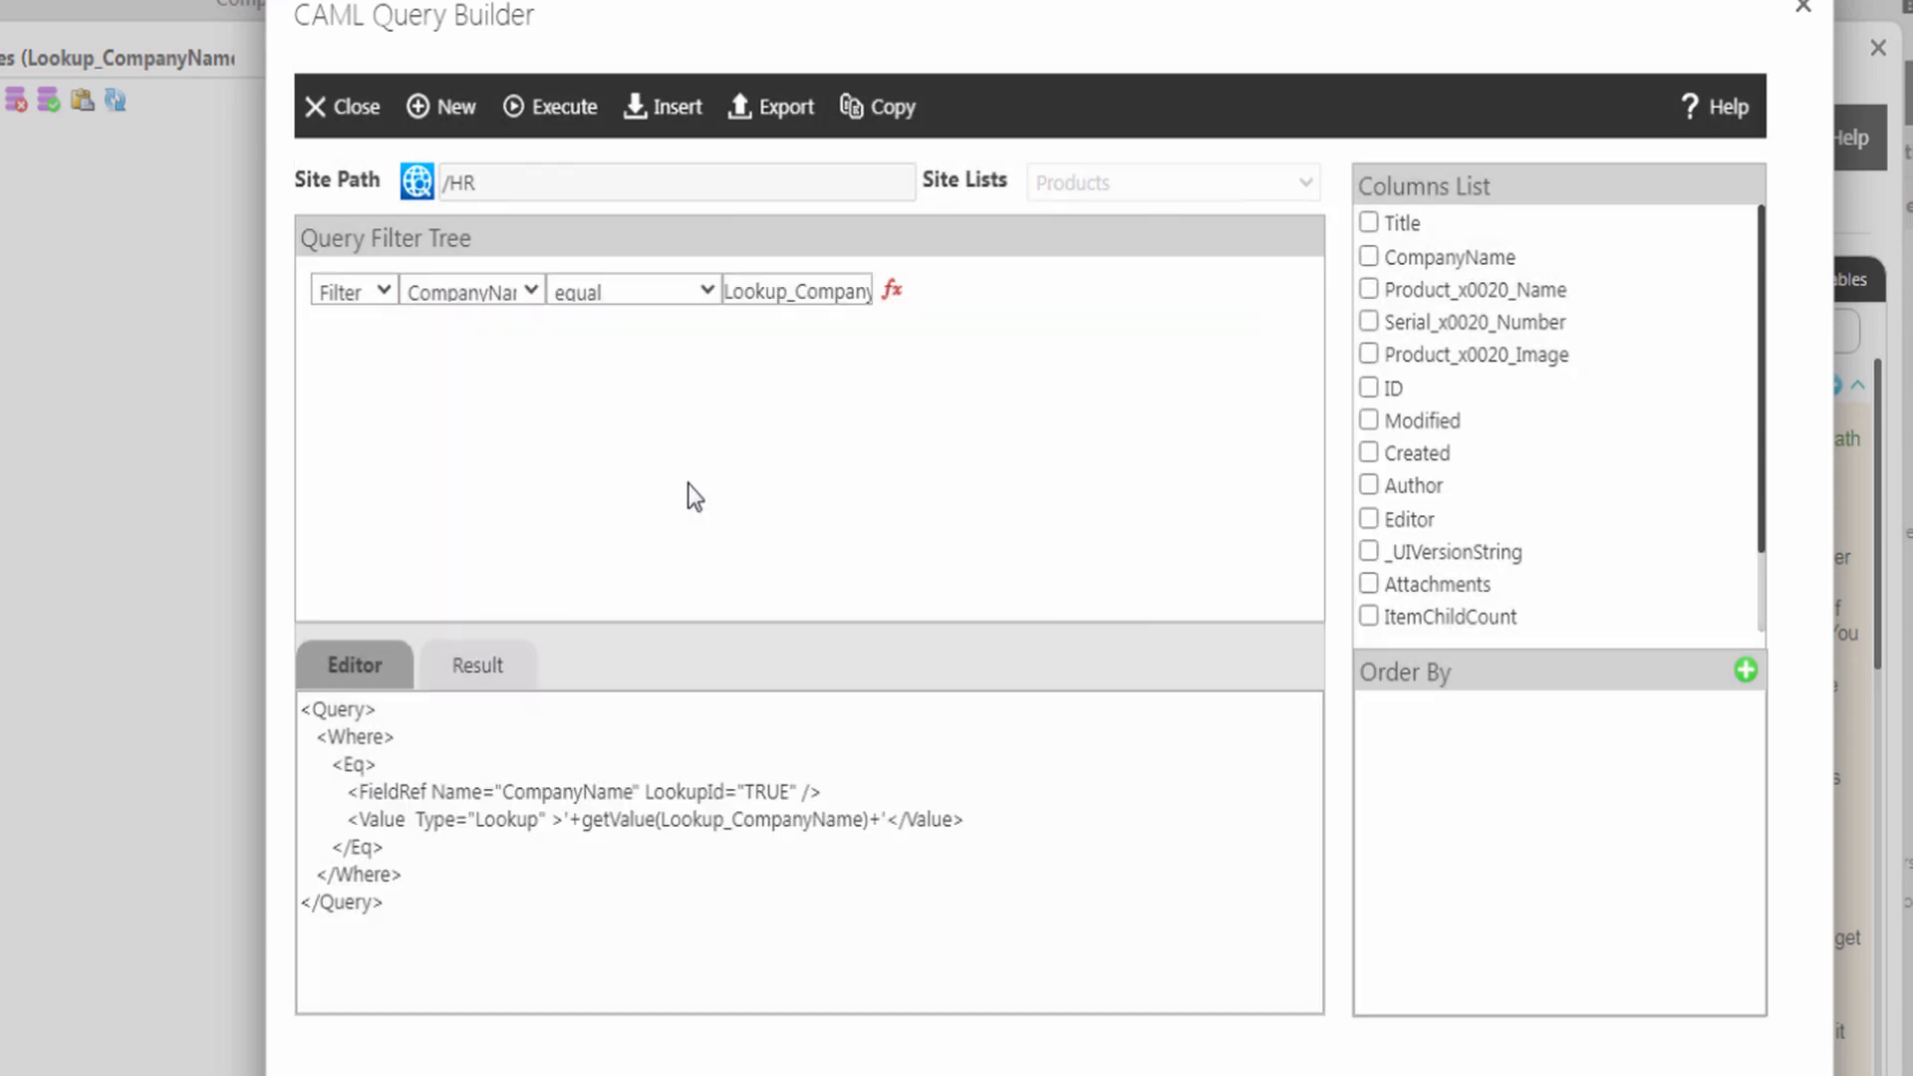
click(665, 112)
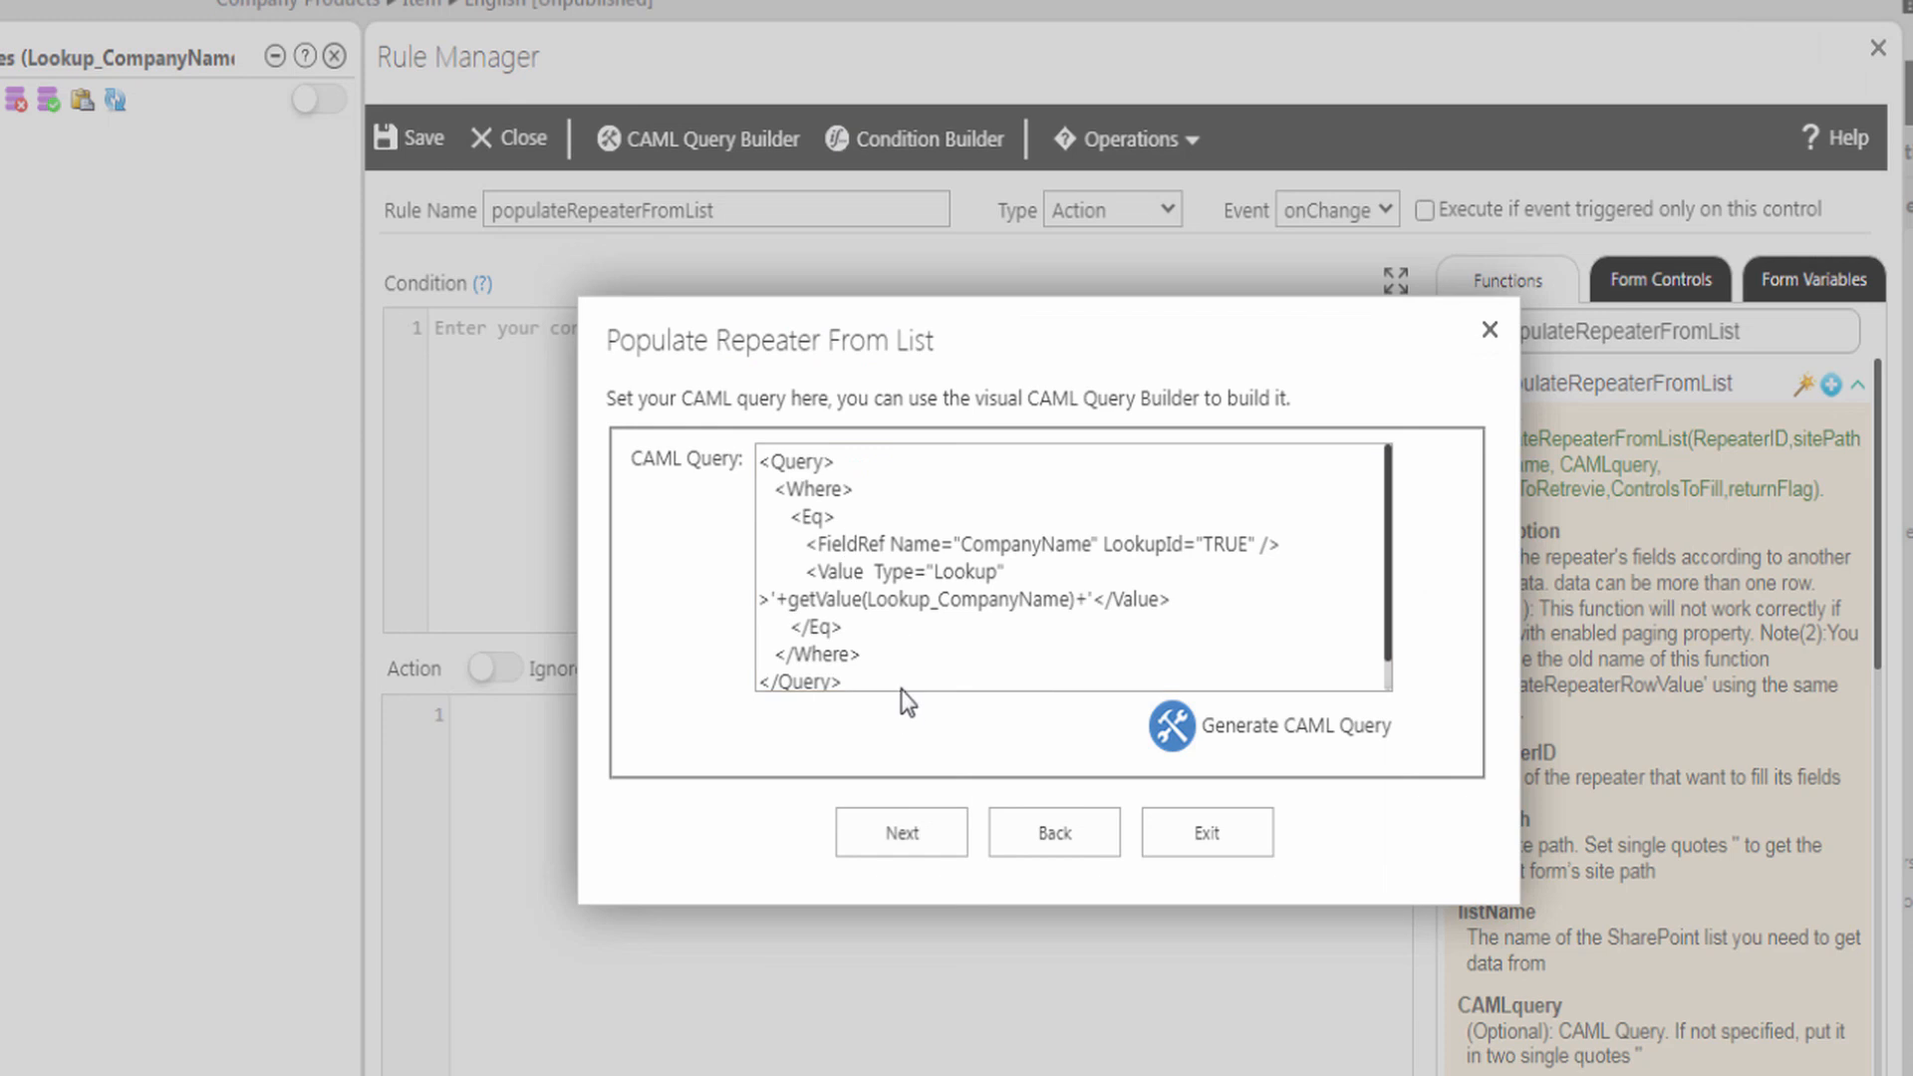
click(882, 827)
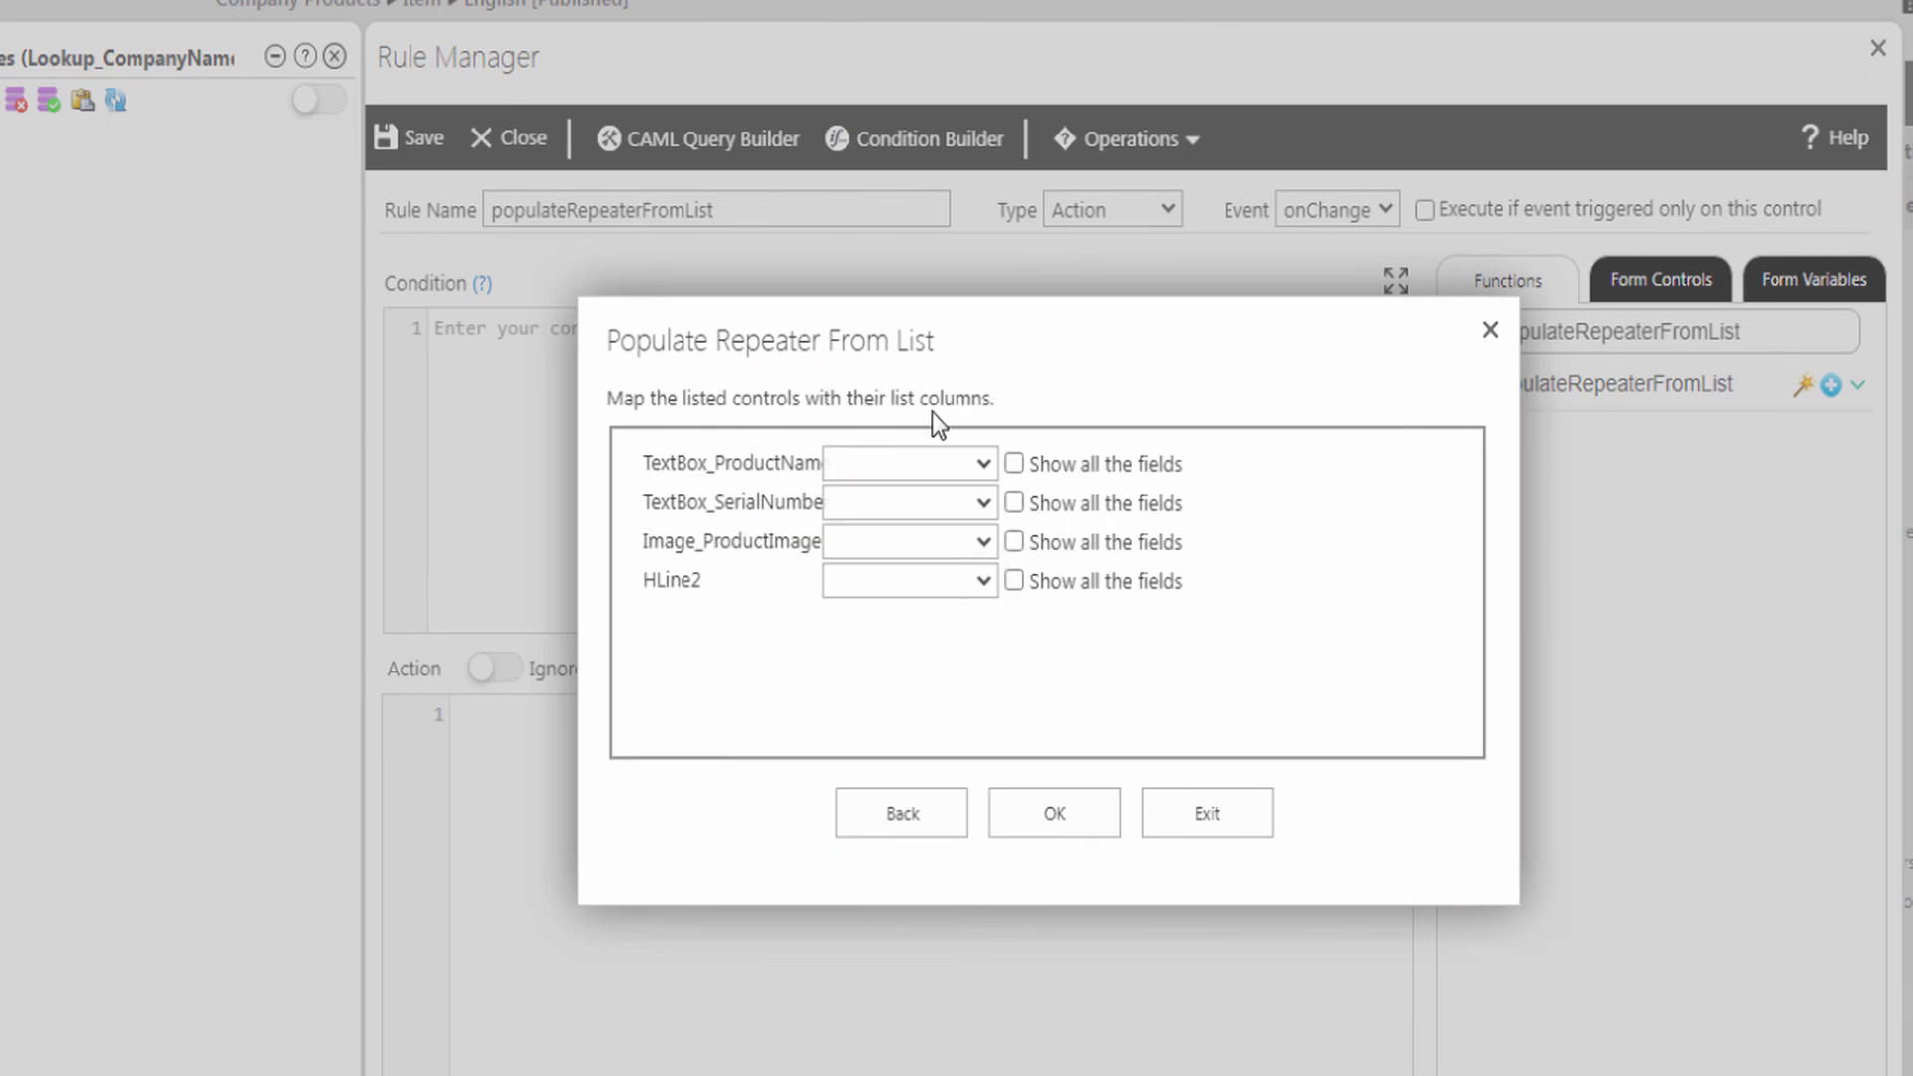
Map TextBox_ProductName to the Product_x0020_Name column and TextBox_SerialNumber to Serial_x0020_Number.
click(867, 464)
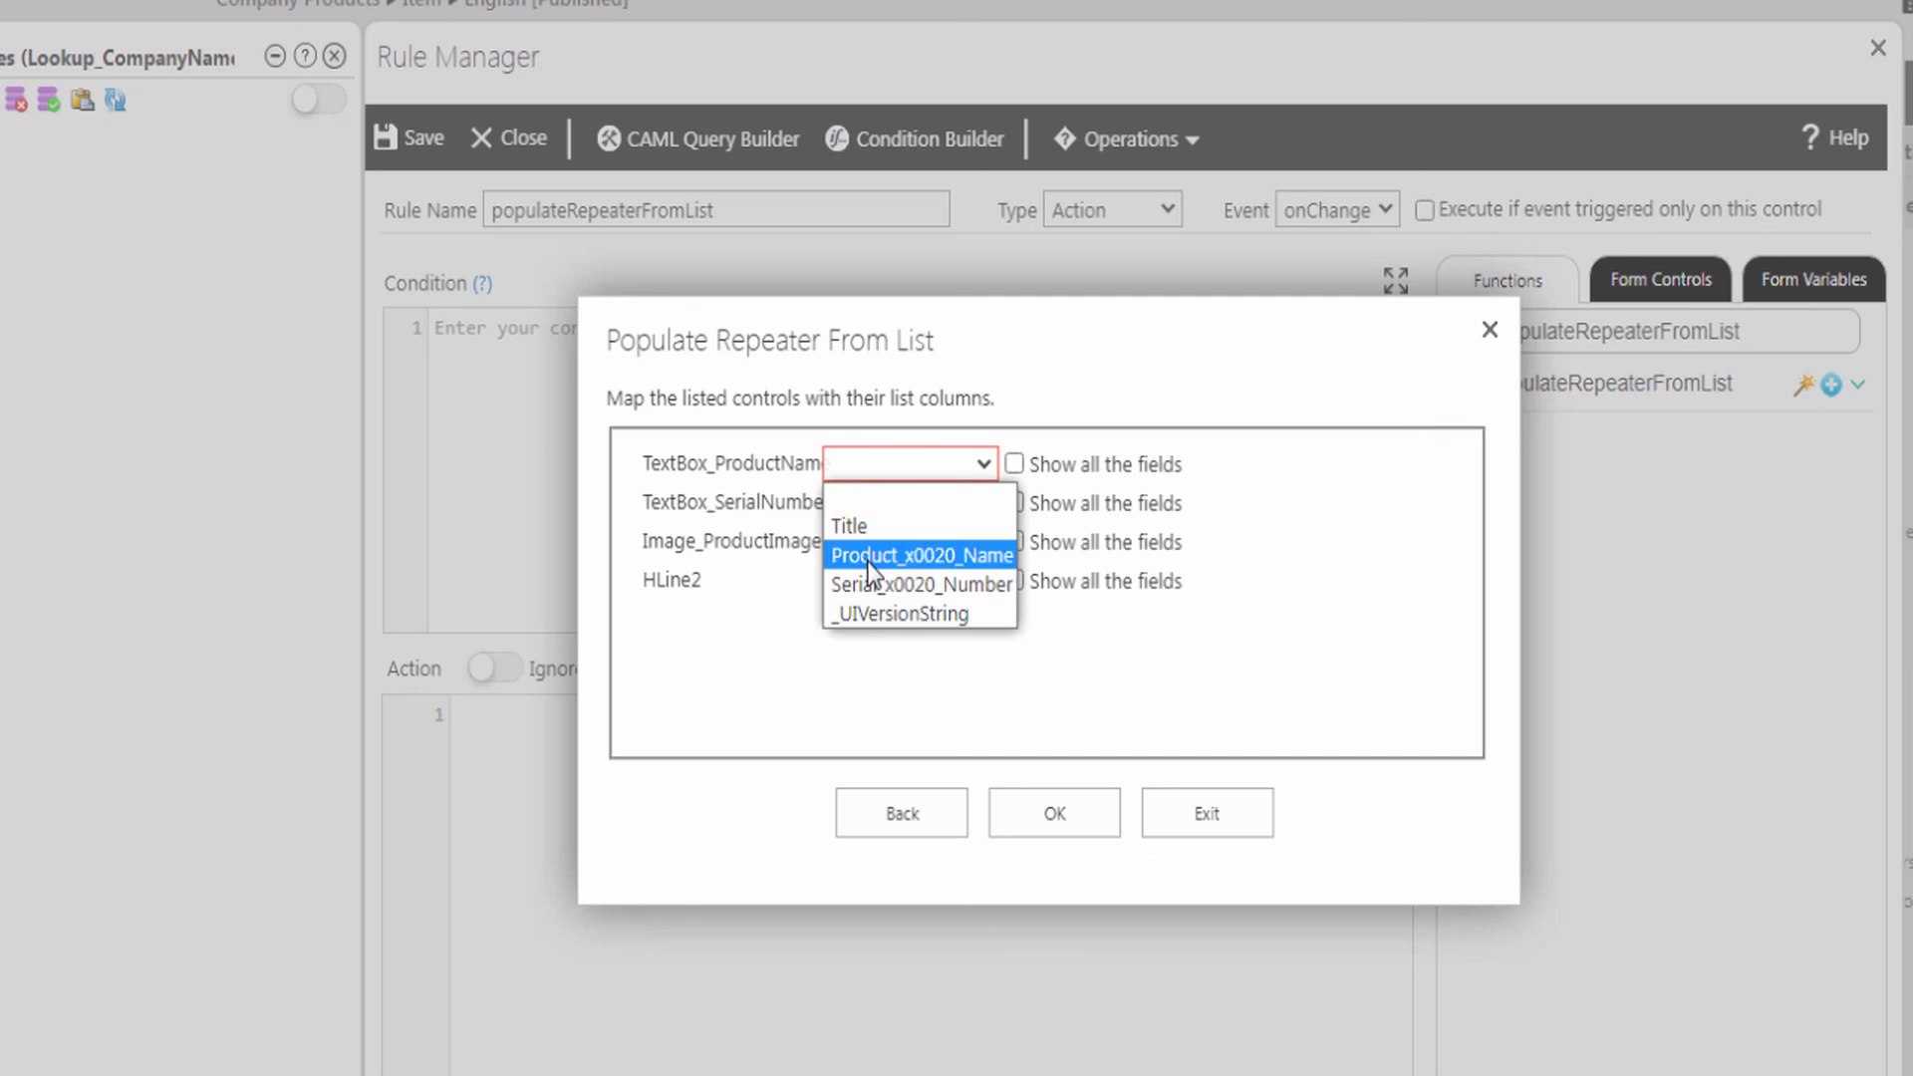
click(867, 554)
click(877, 505)
click(869, 620)
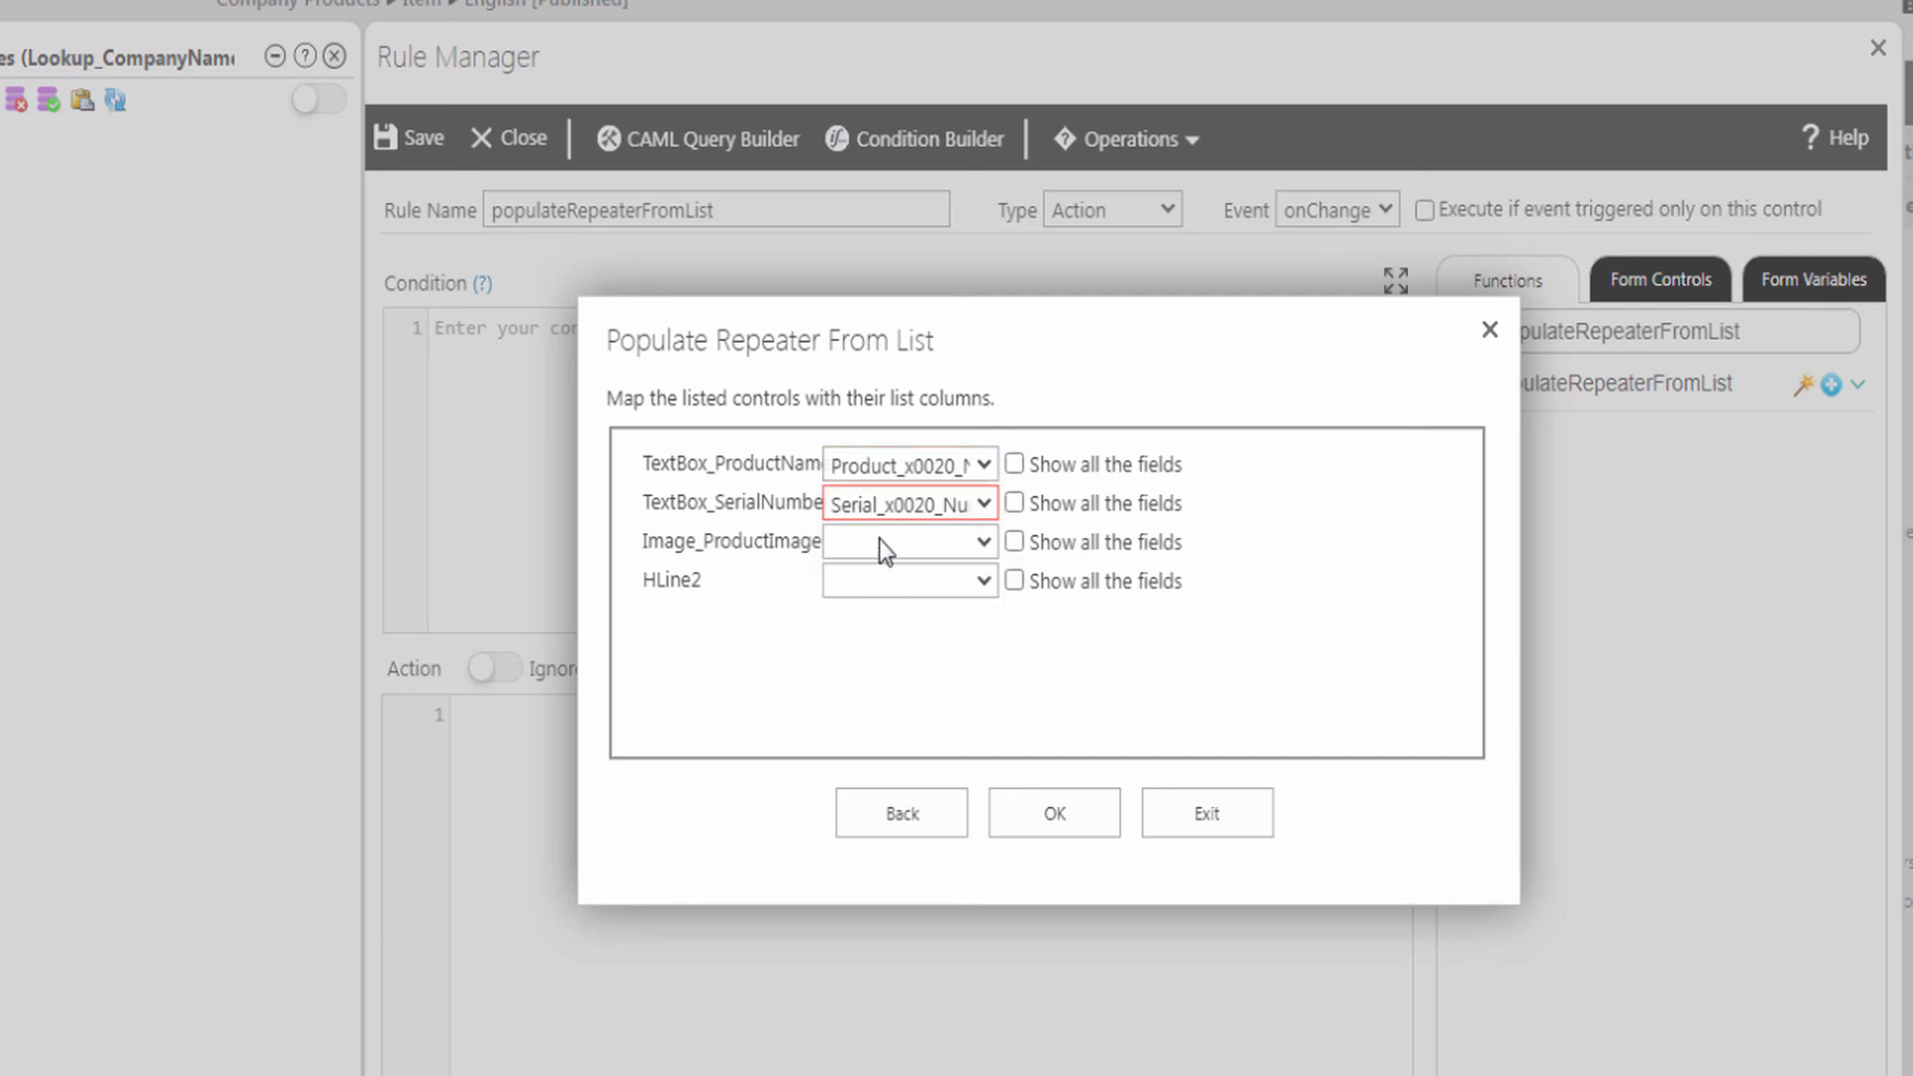
Show all the fields for Image_ProductImage, map it to Product_x0020_Image and finish the wizard.
click(1013, 540)
click(929, 546)
click(912, 781)
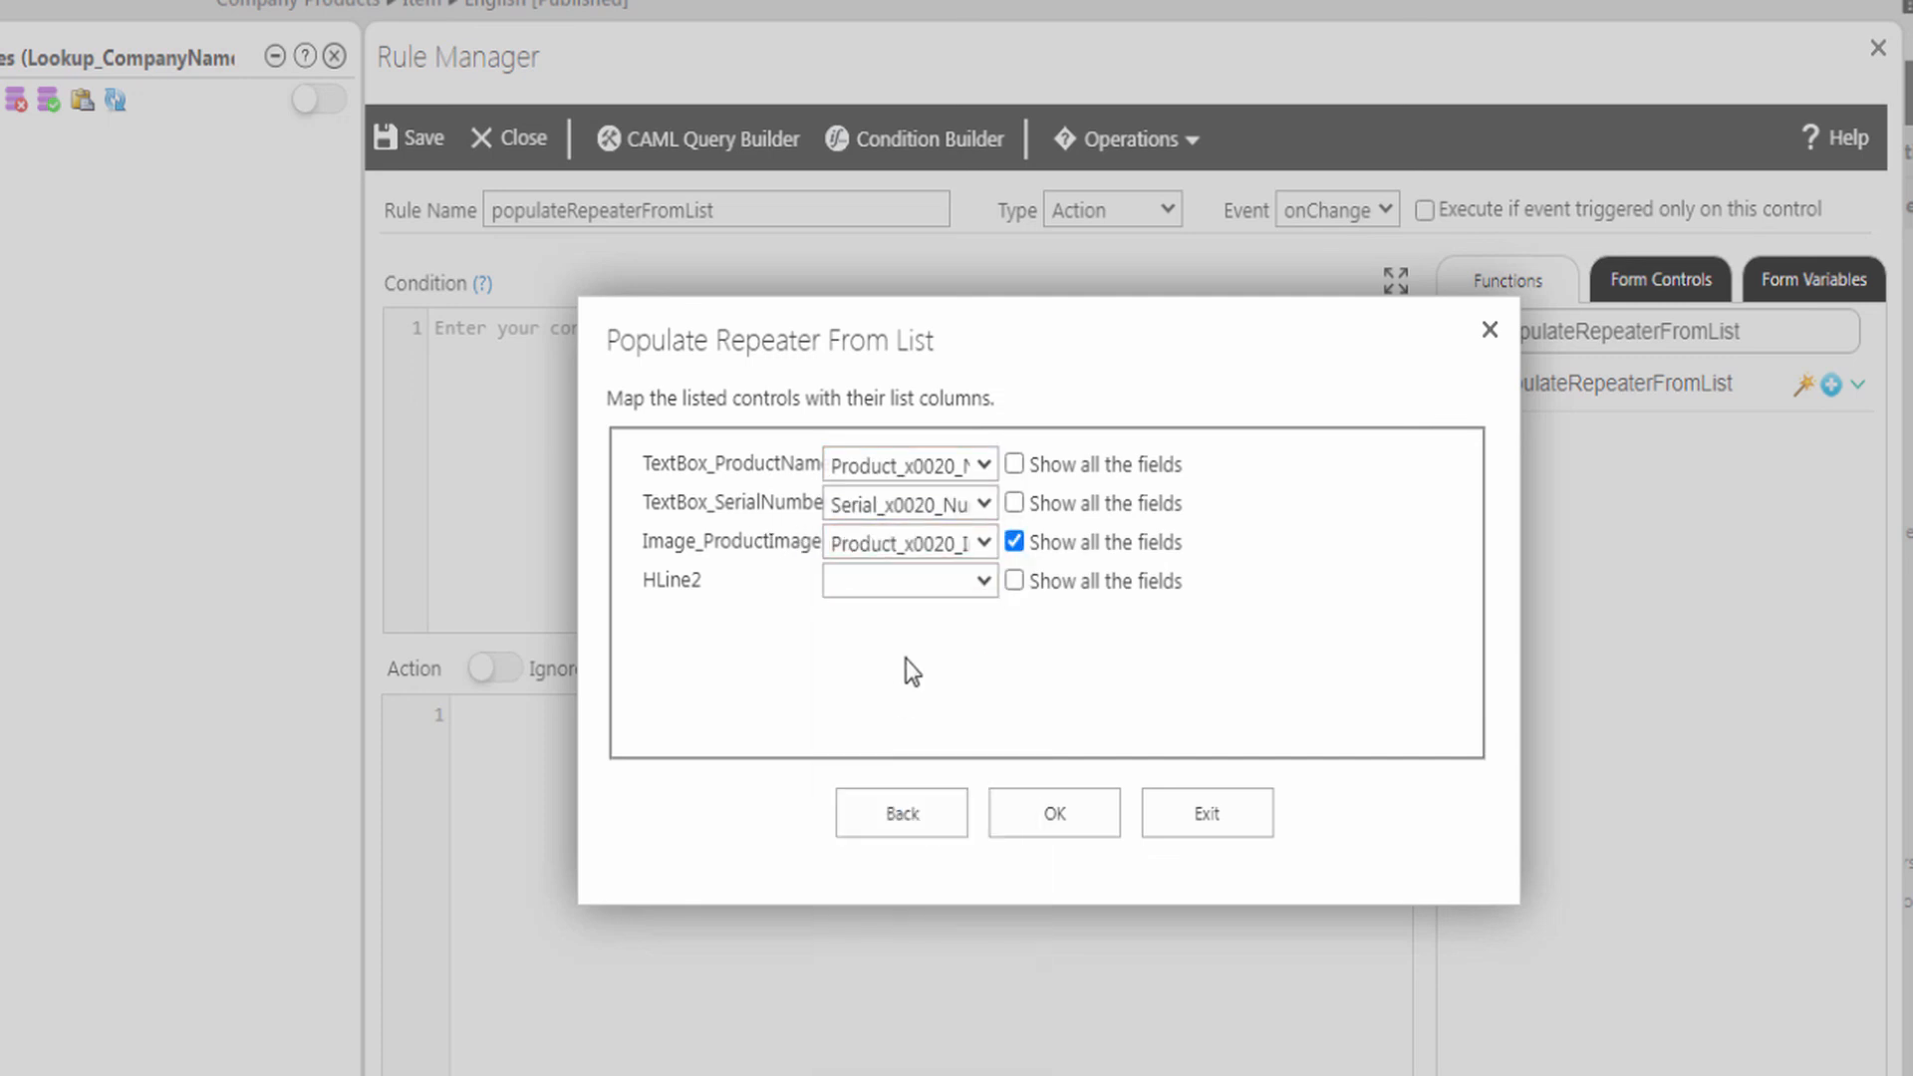
click(1050, 811)
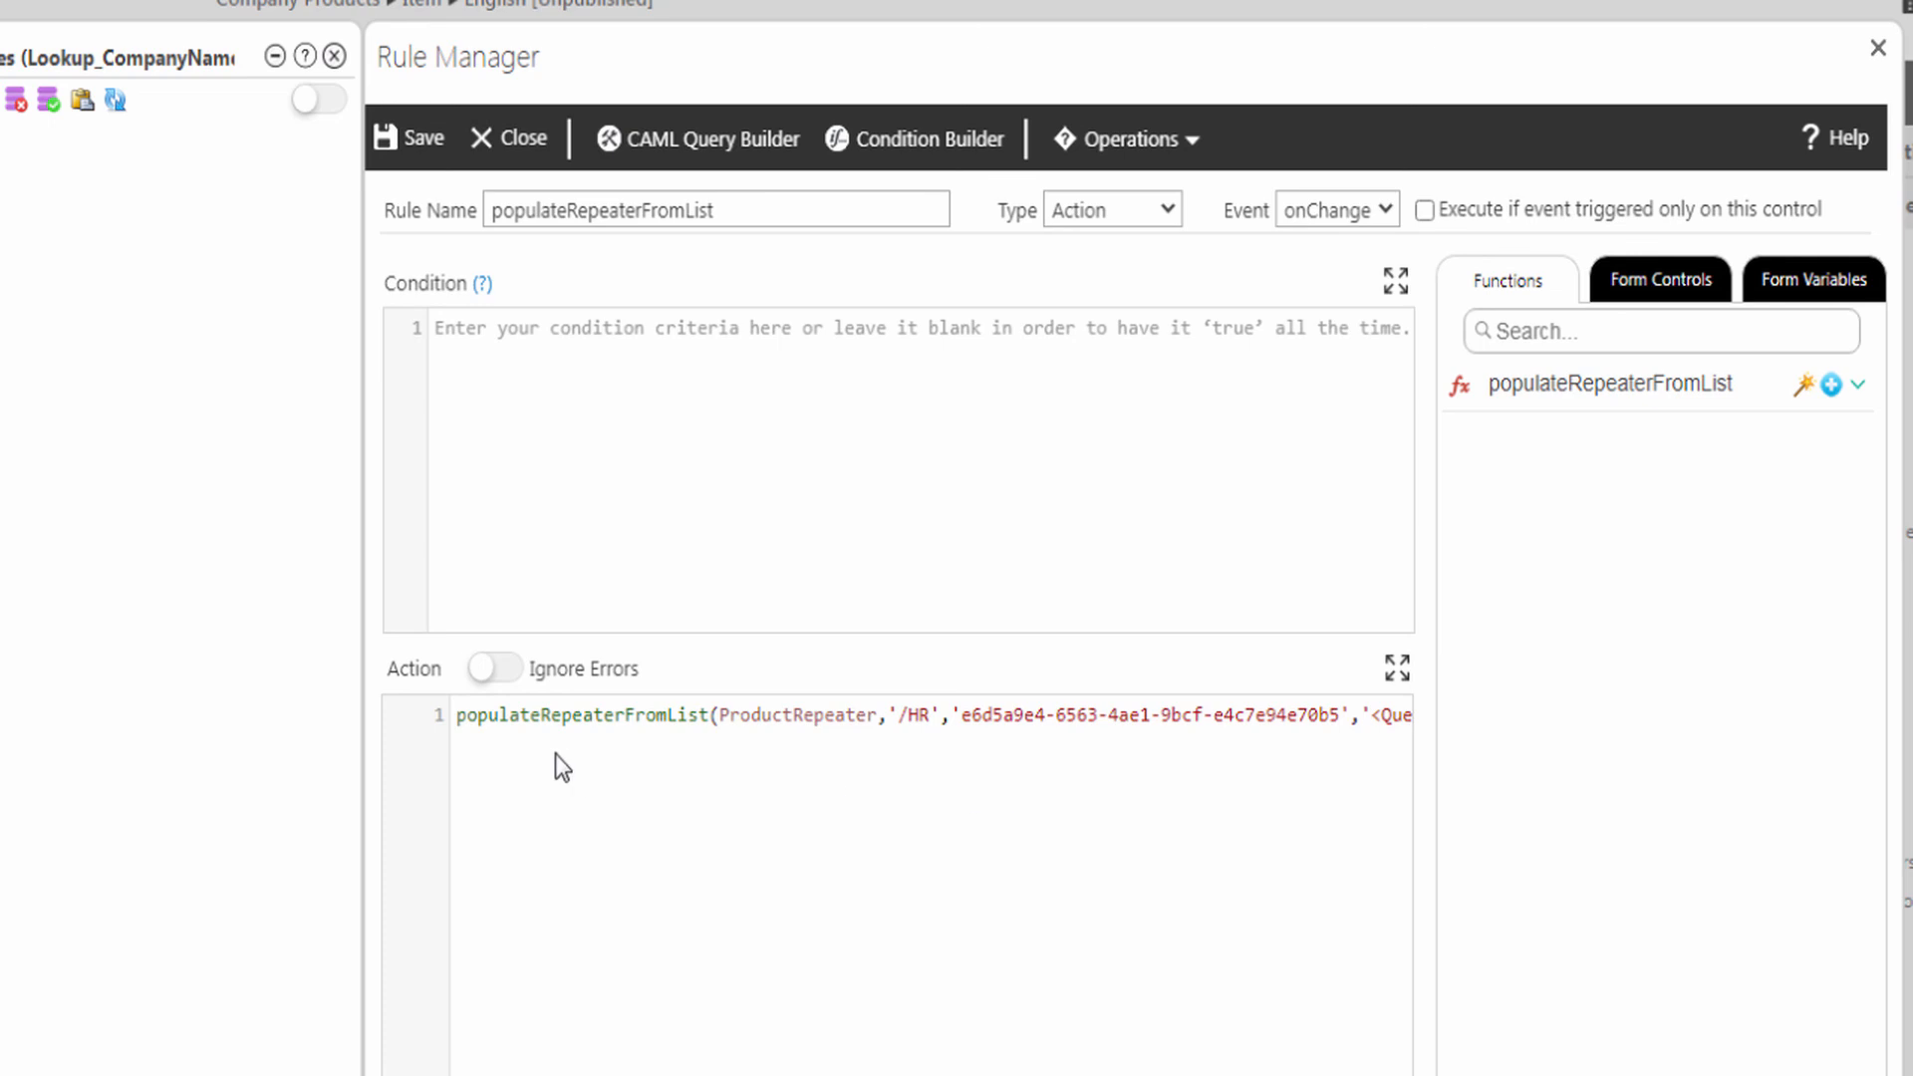
Save the populateRepeaterFromList rule and publish the Company Products form.
click(426, 140)
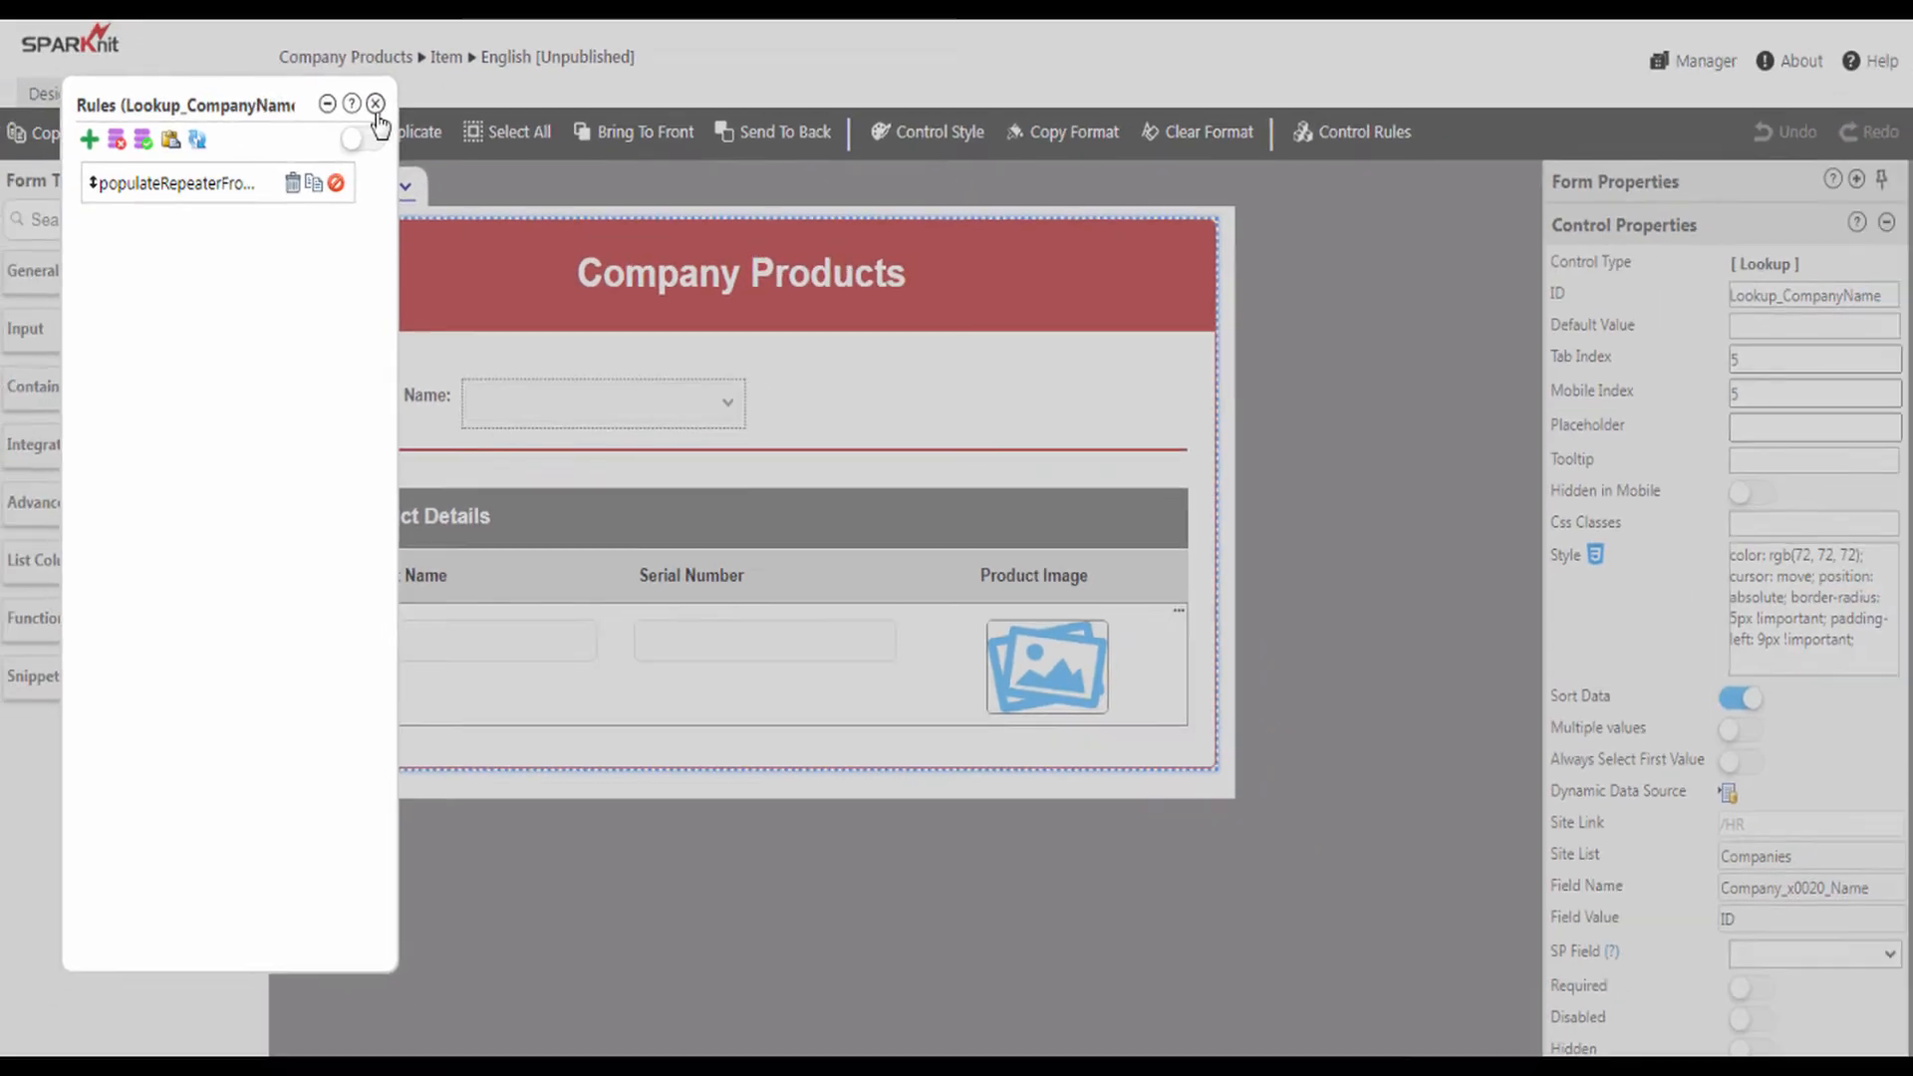
click(335, 56)
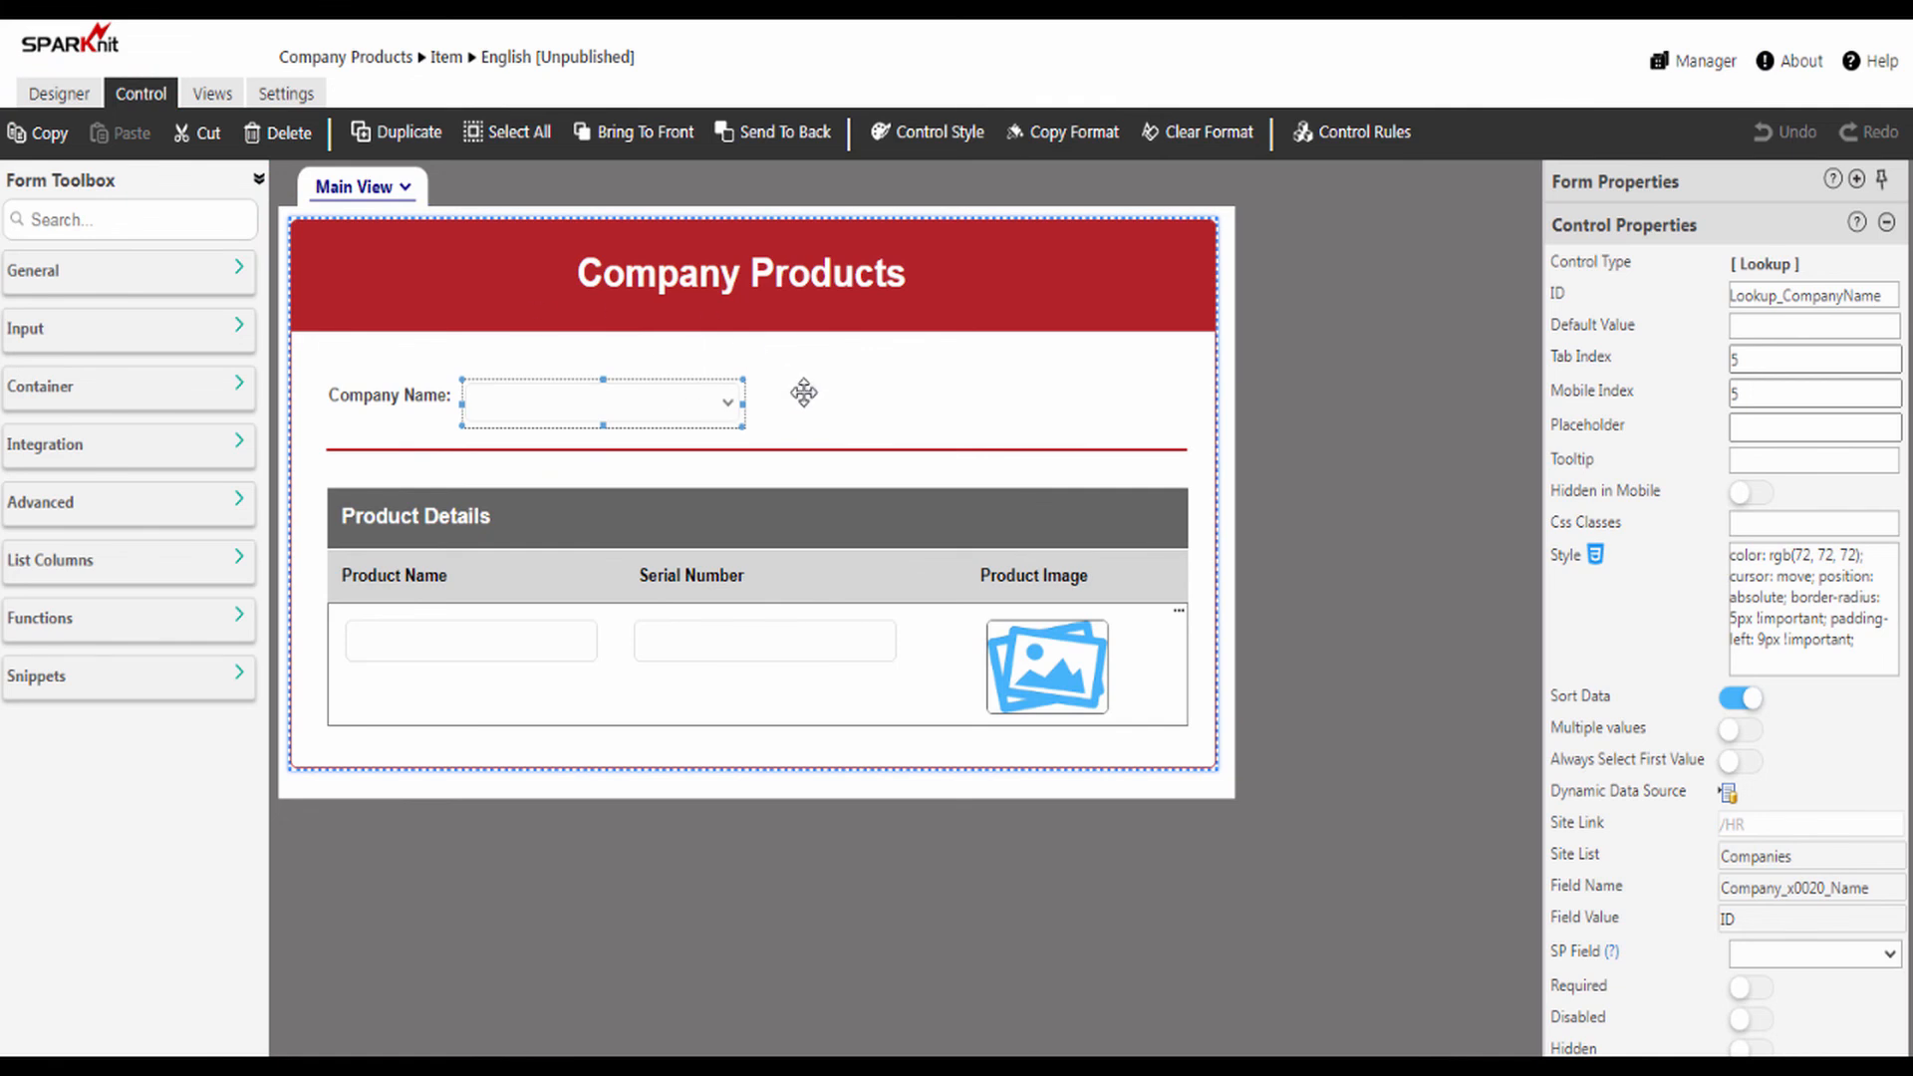
click(41, 96)
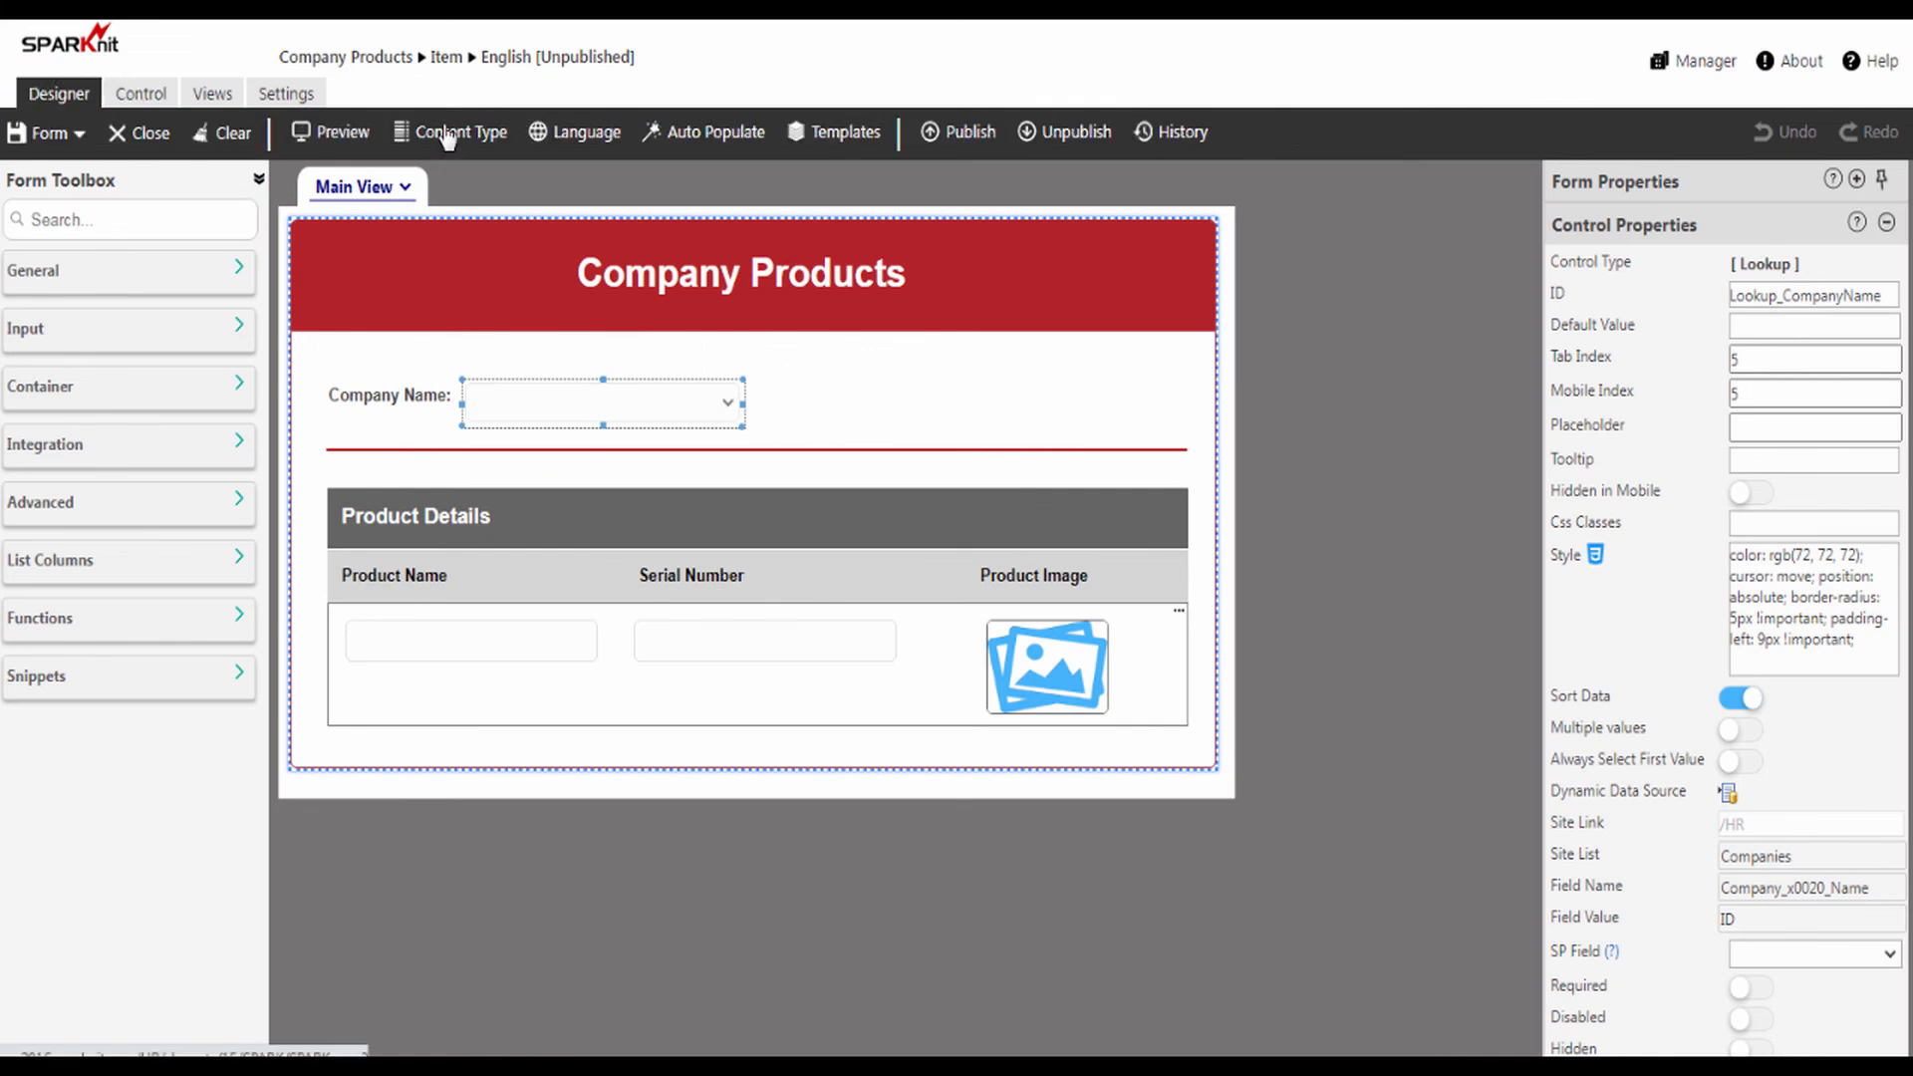
click(965, 135)
click(889, 631)
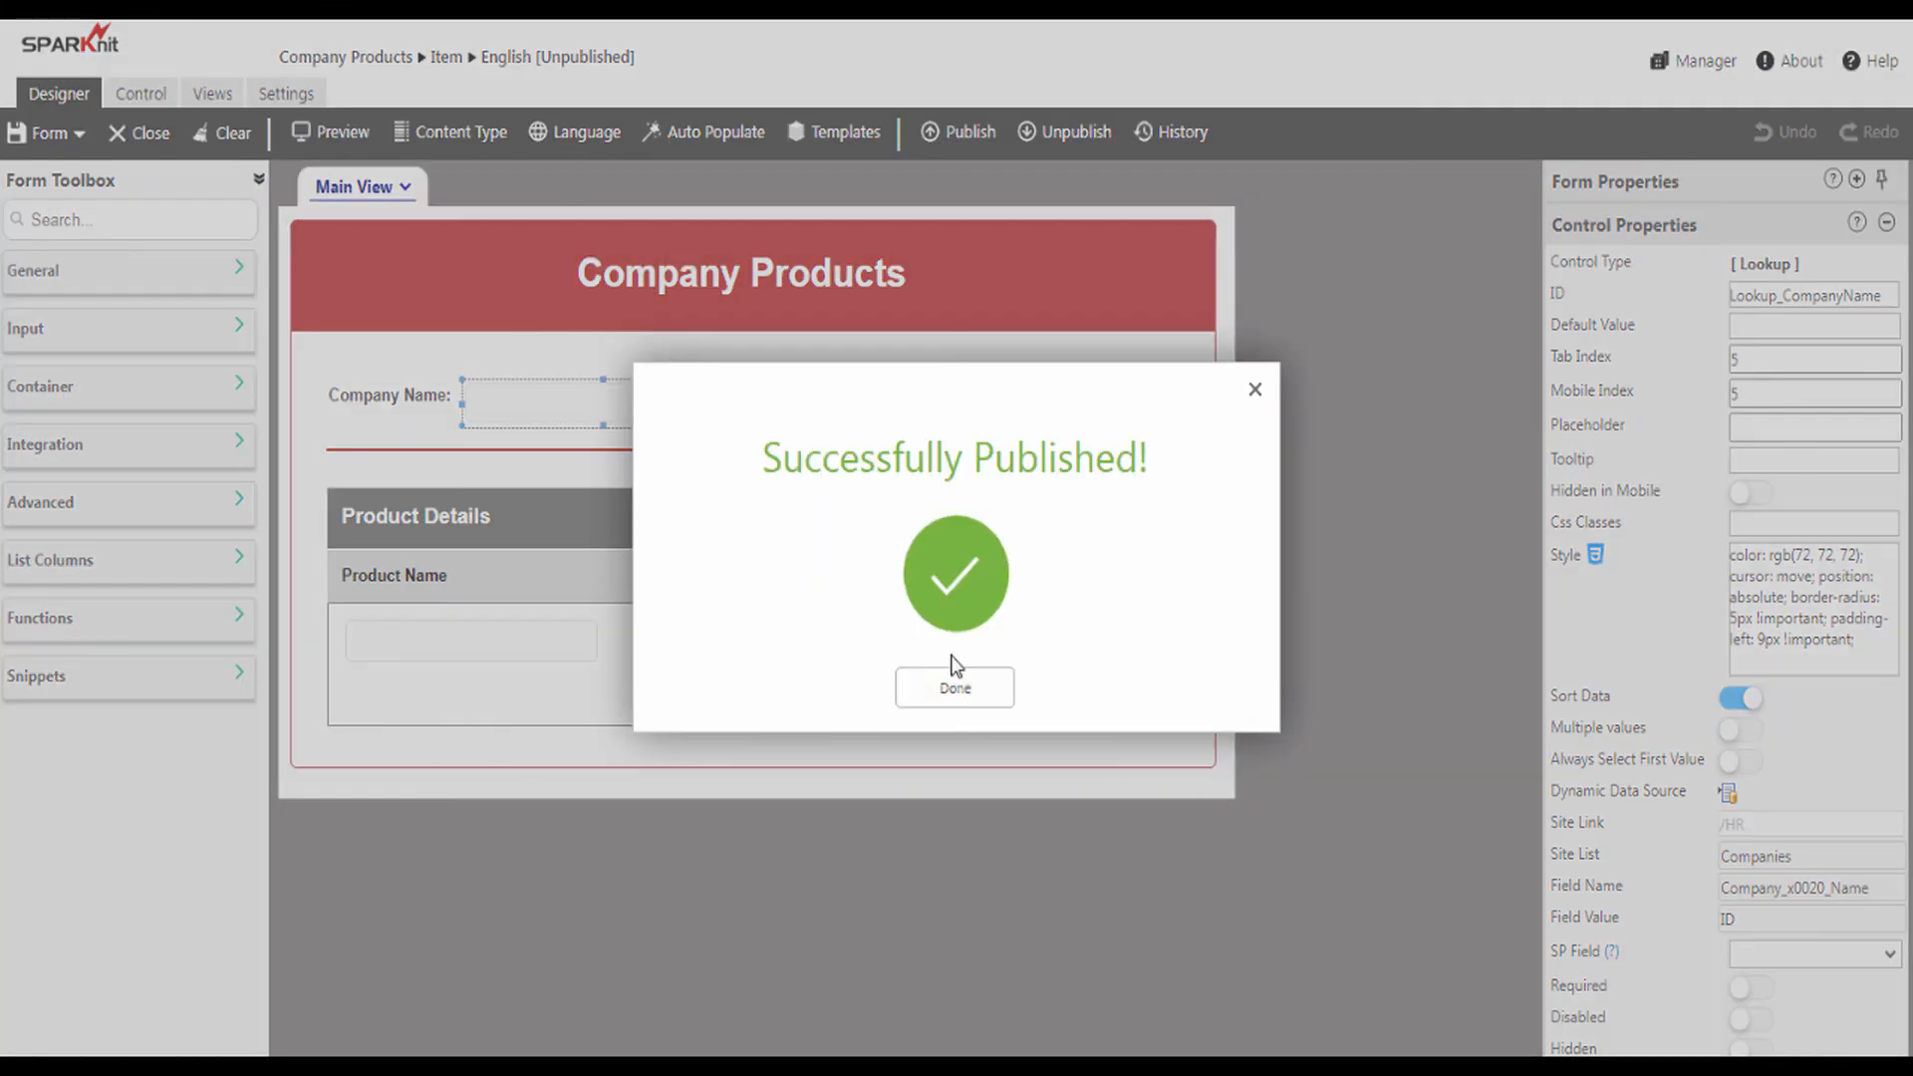
click(954, 688)
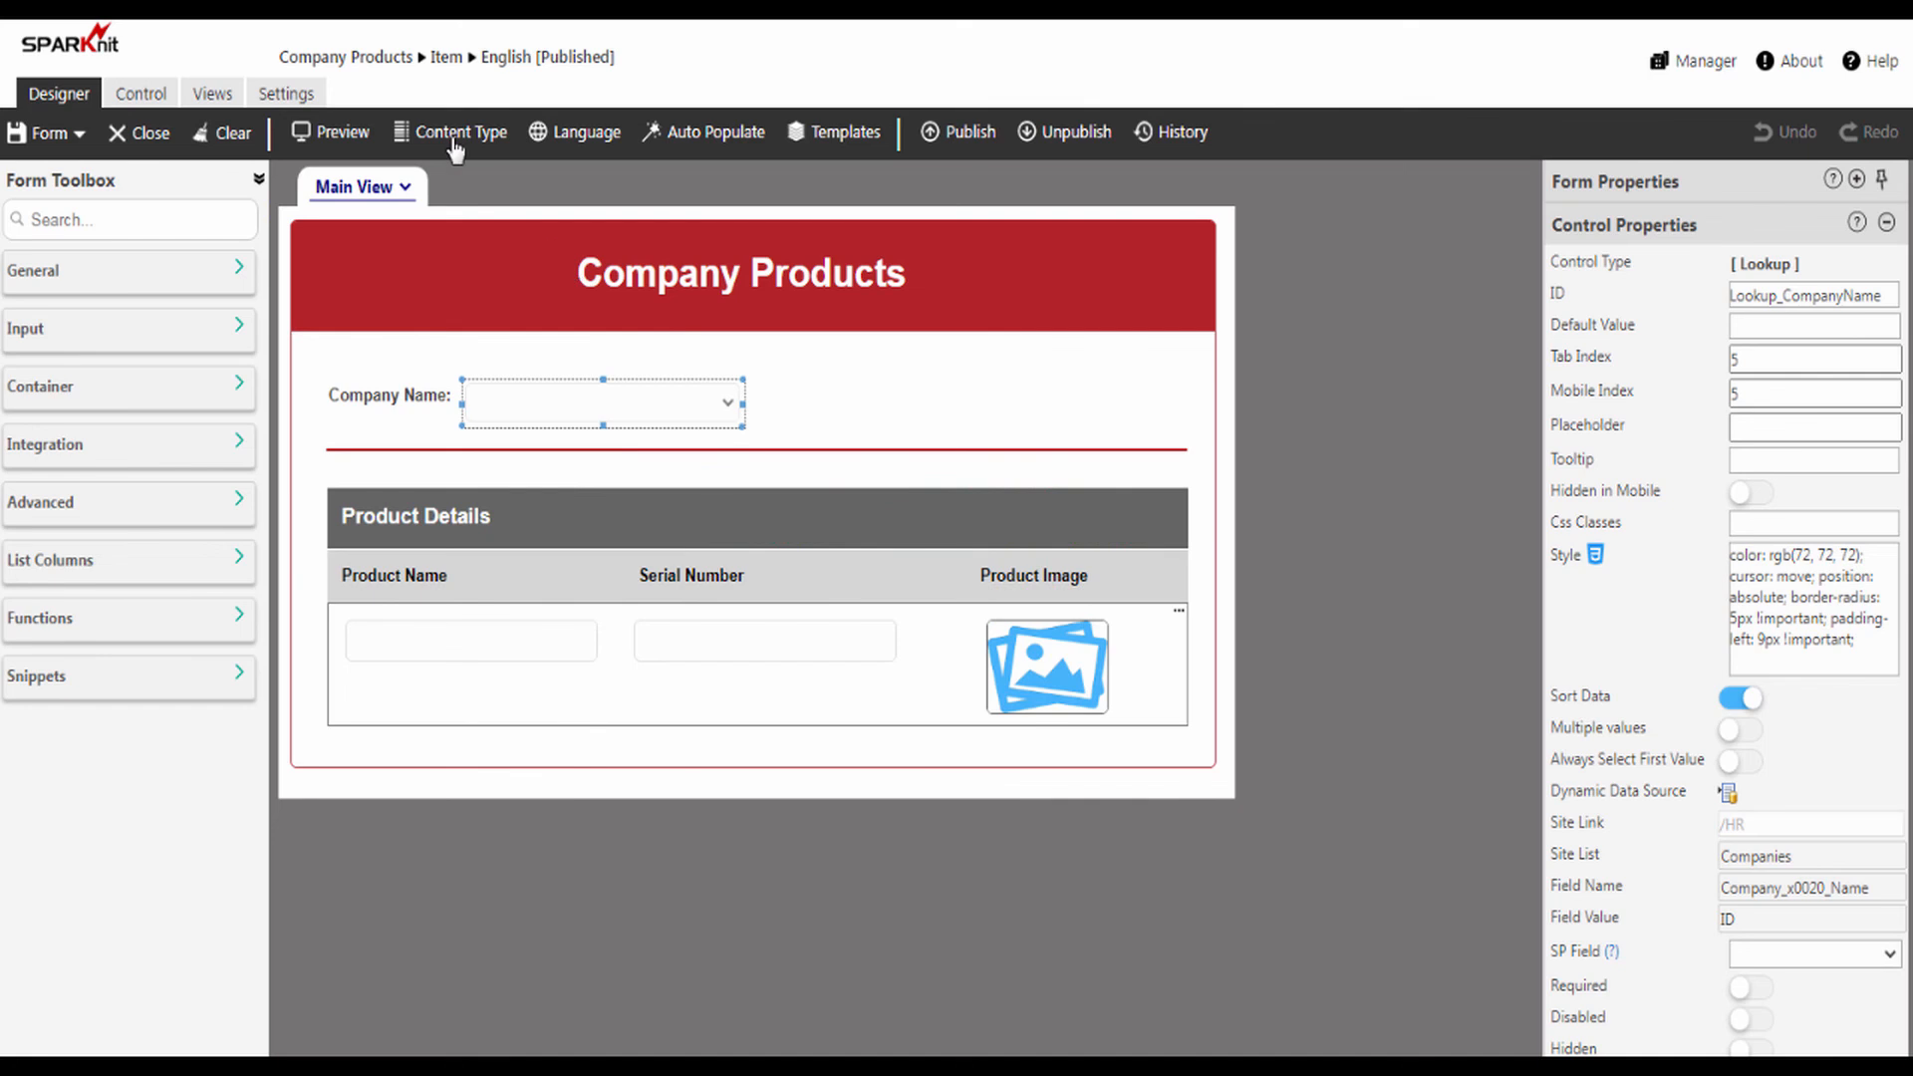
Start a new item in the SharePoint Company Products list and test the Company Name lookup with Asus and Dell.
click(363, 59)
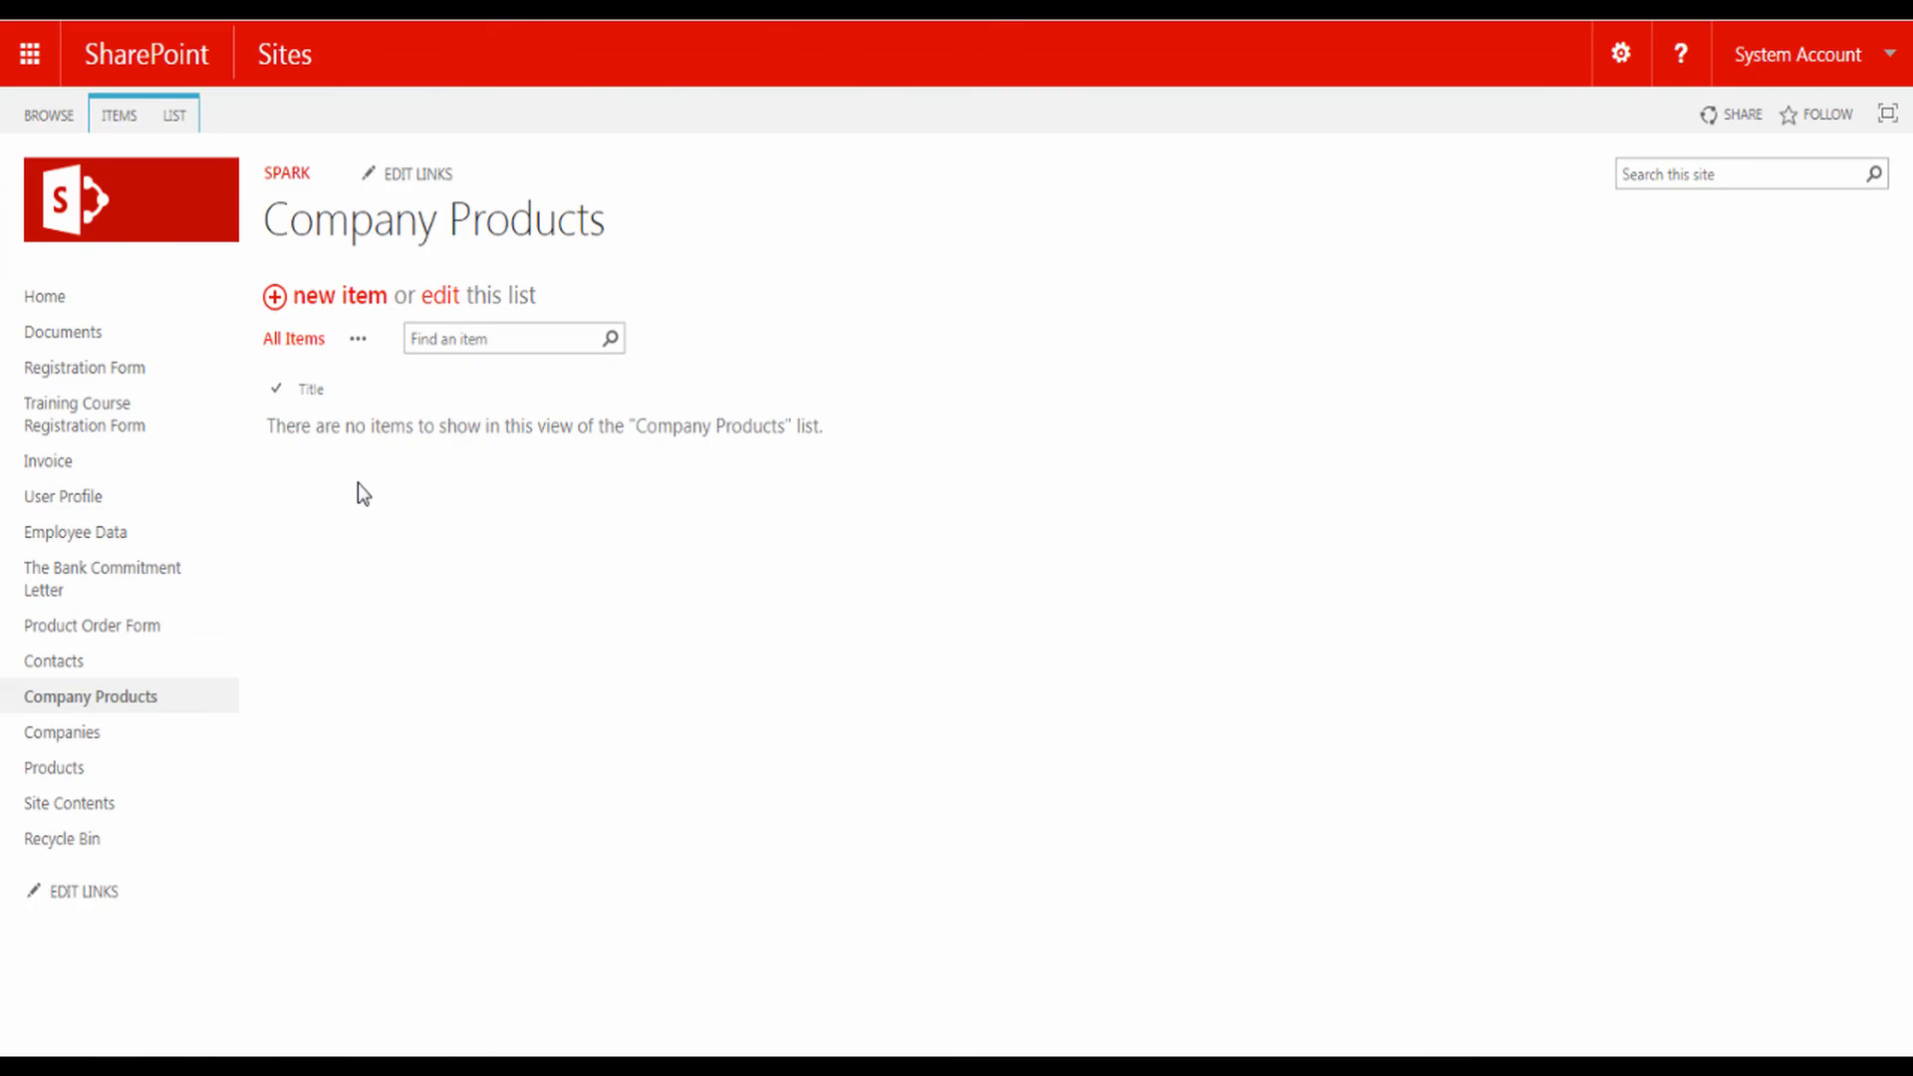
click(330, 307)
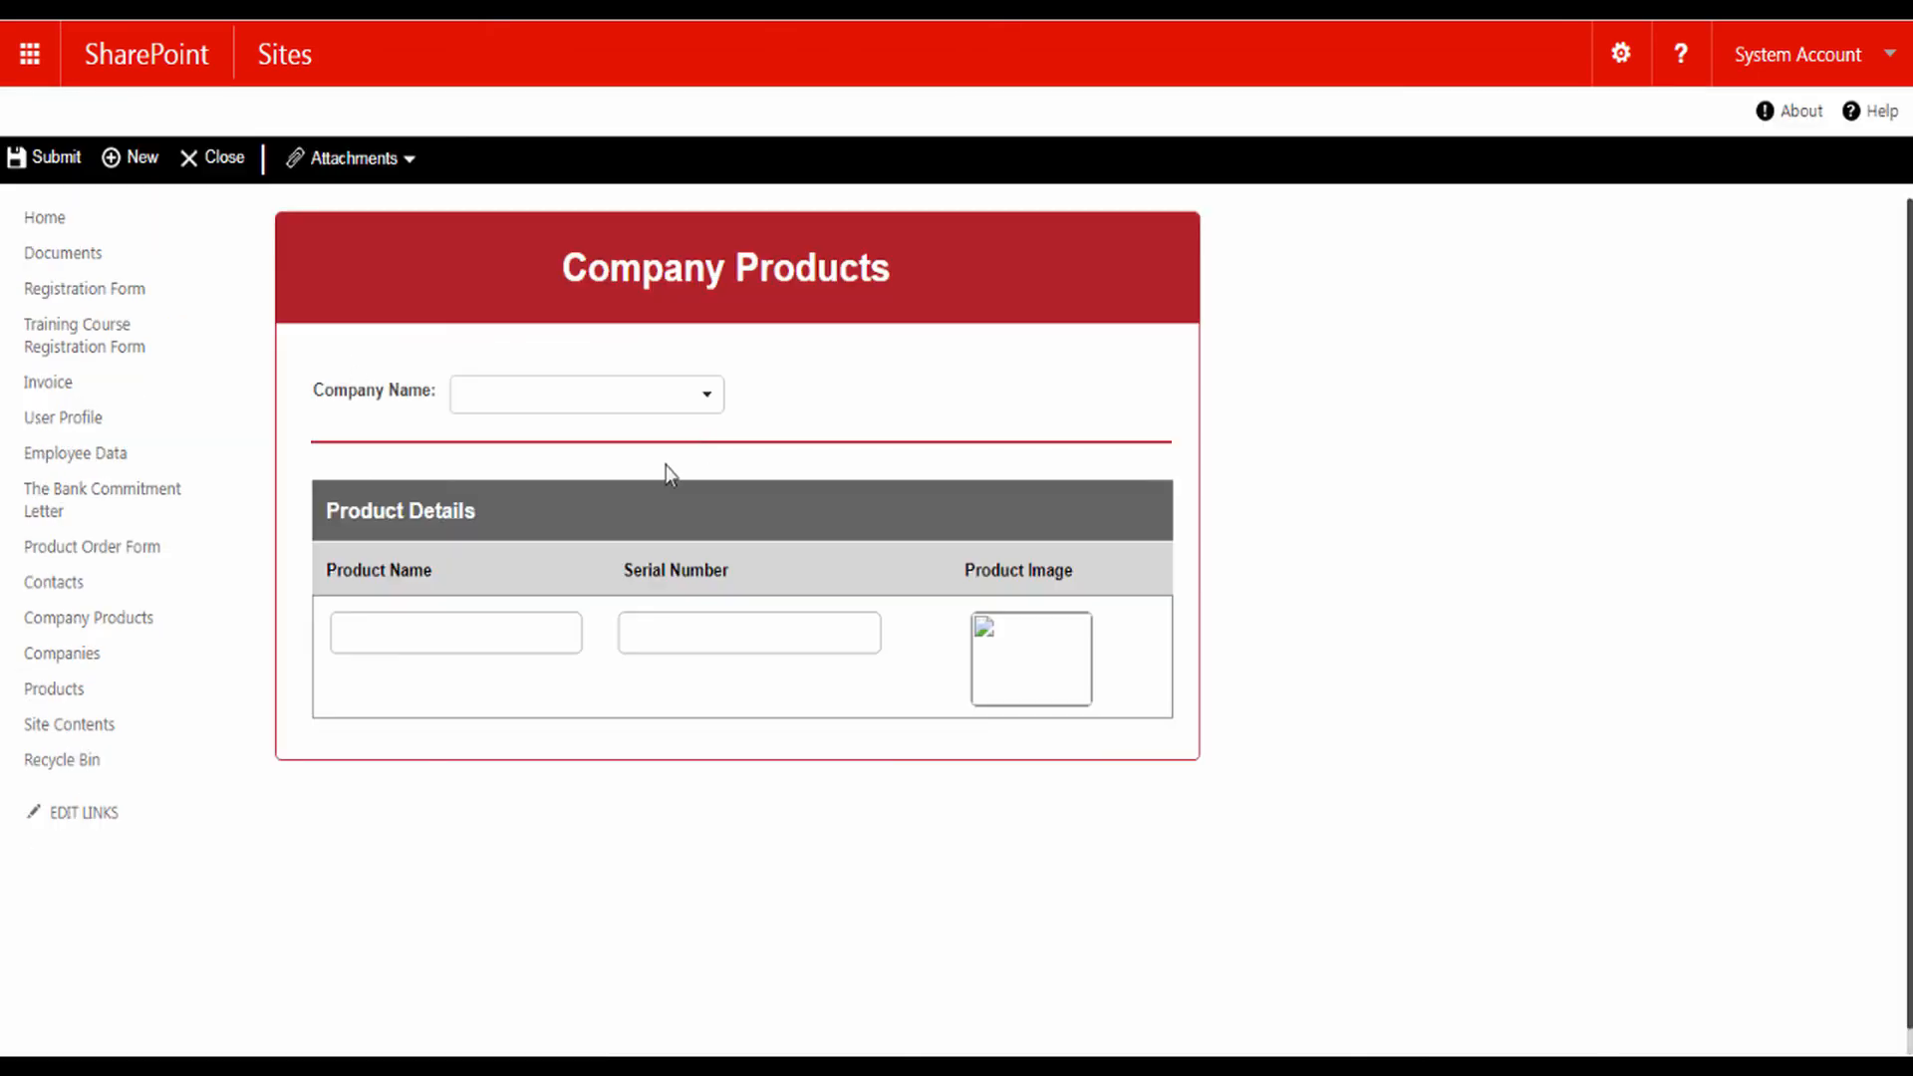
click(718, 416)
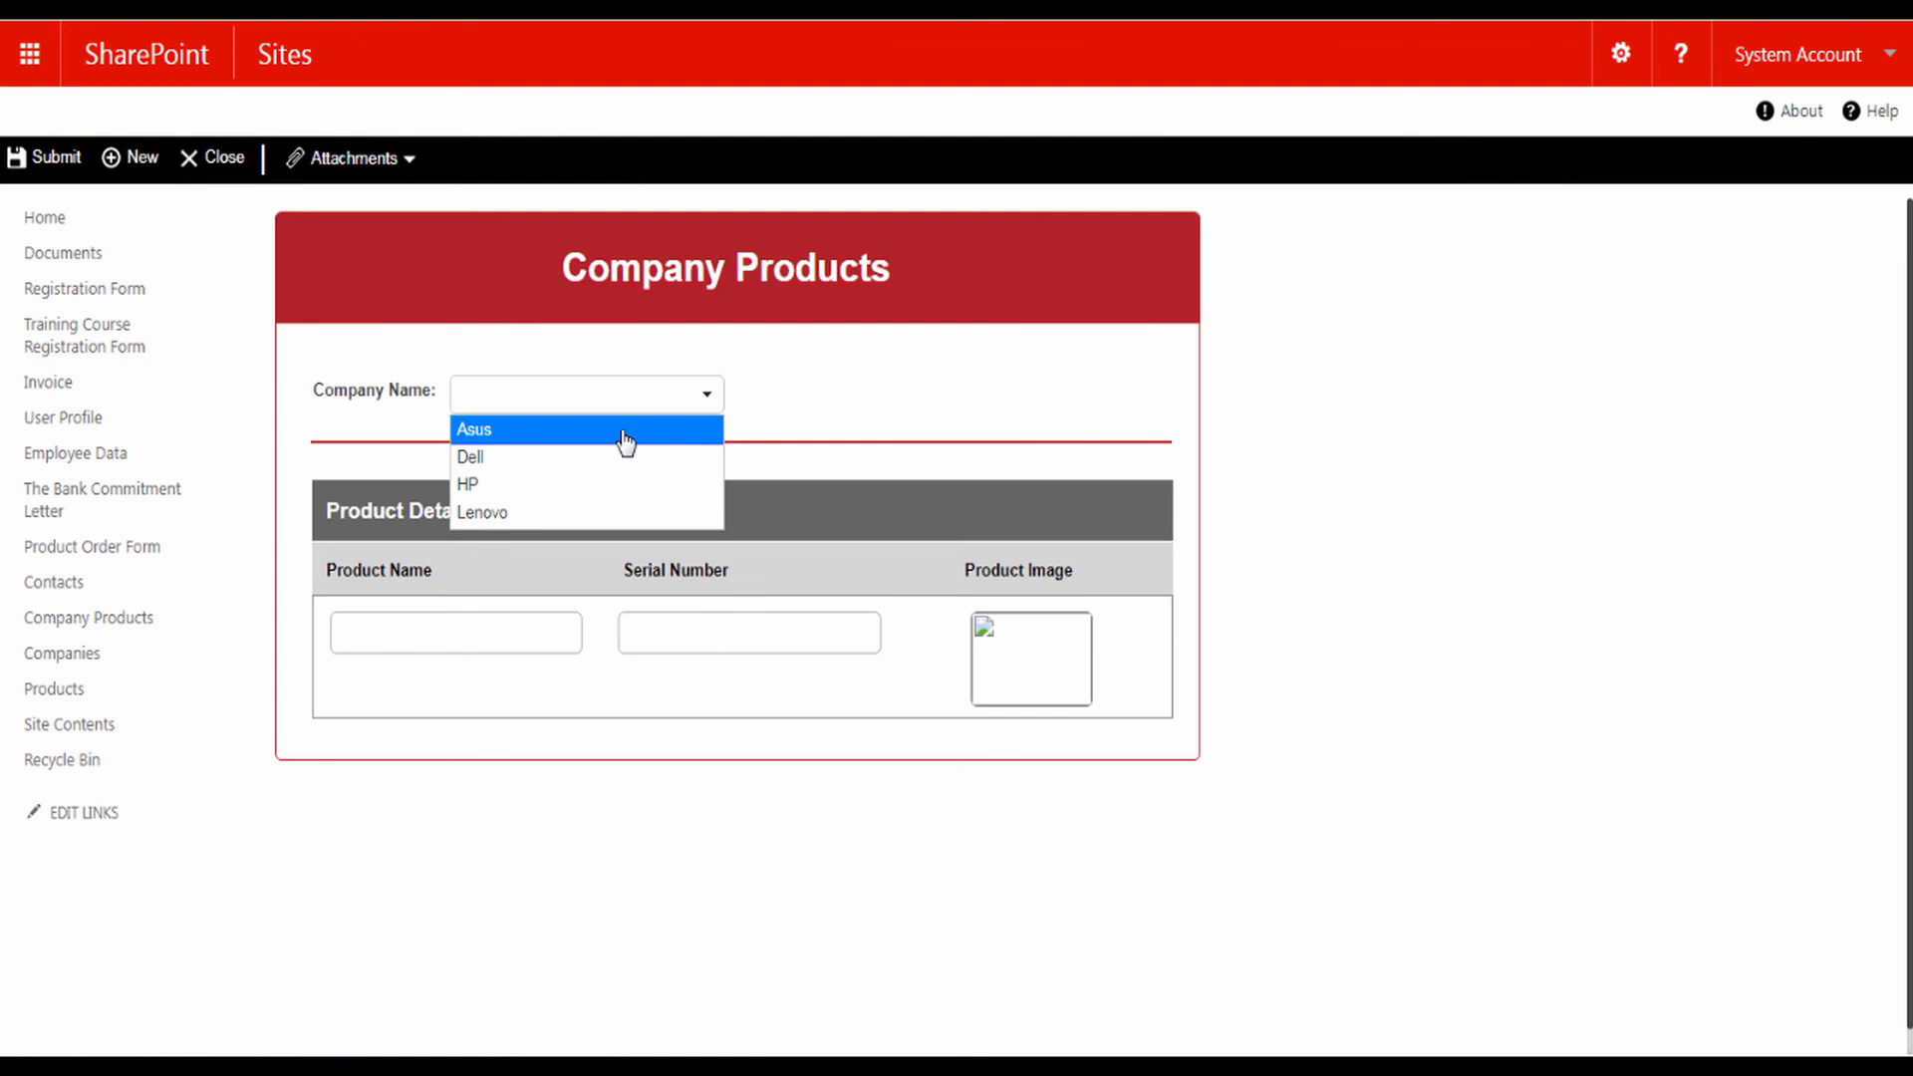
click(638, 431)
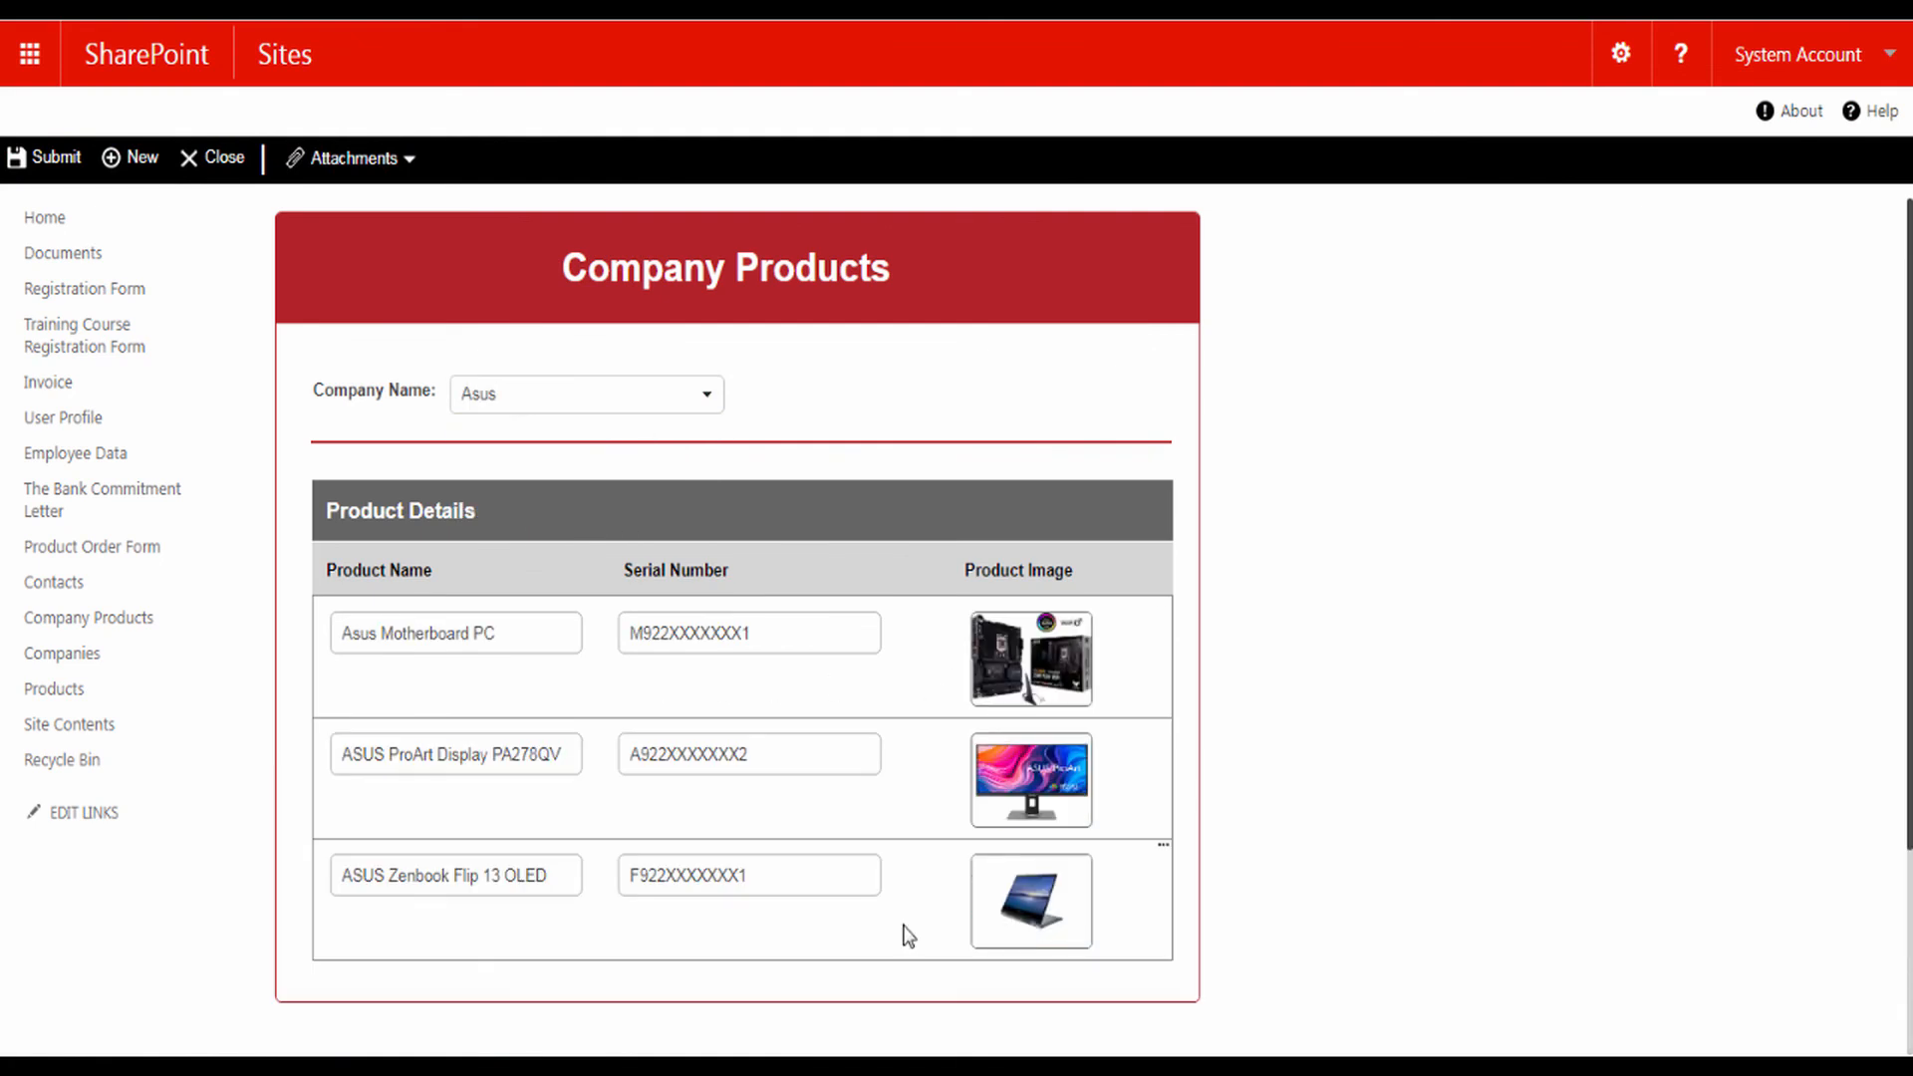
click(707, 399)
click(583, 457)
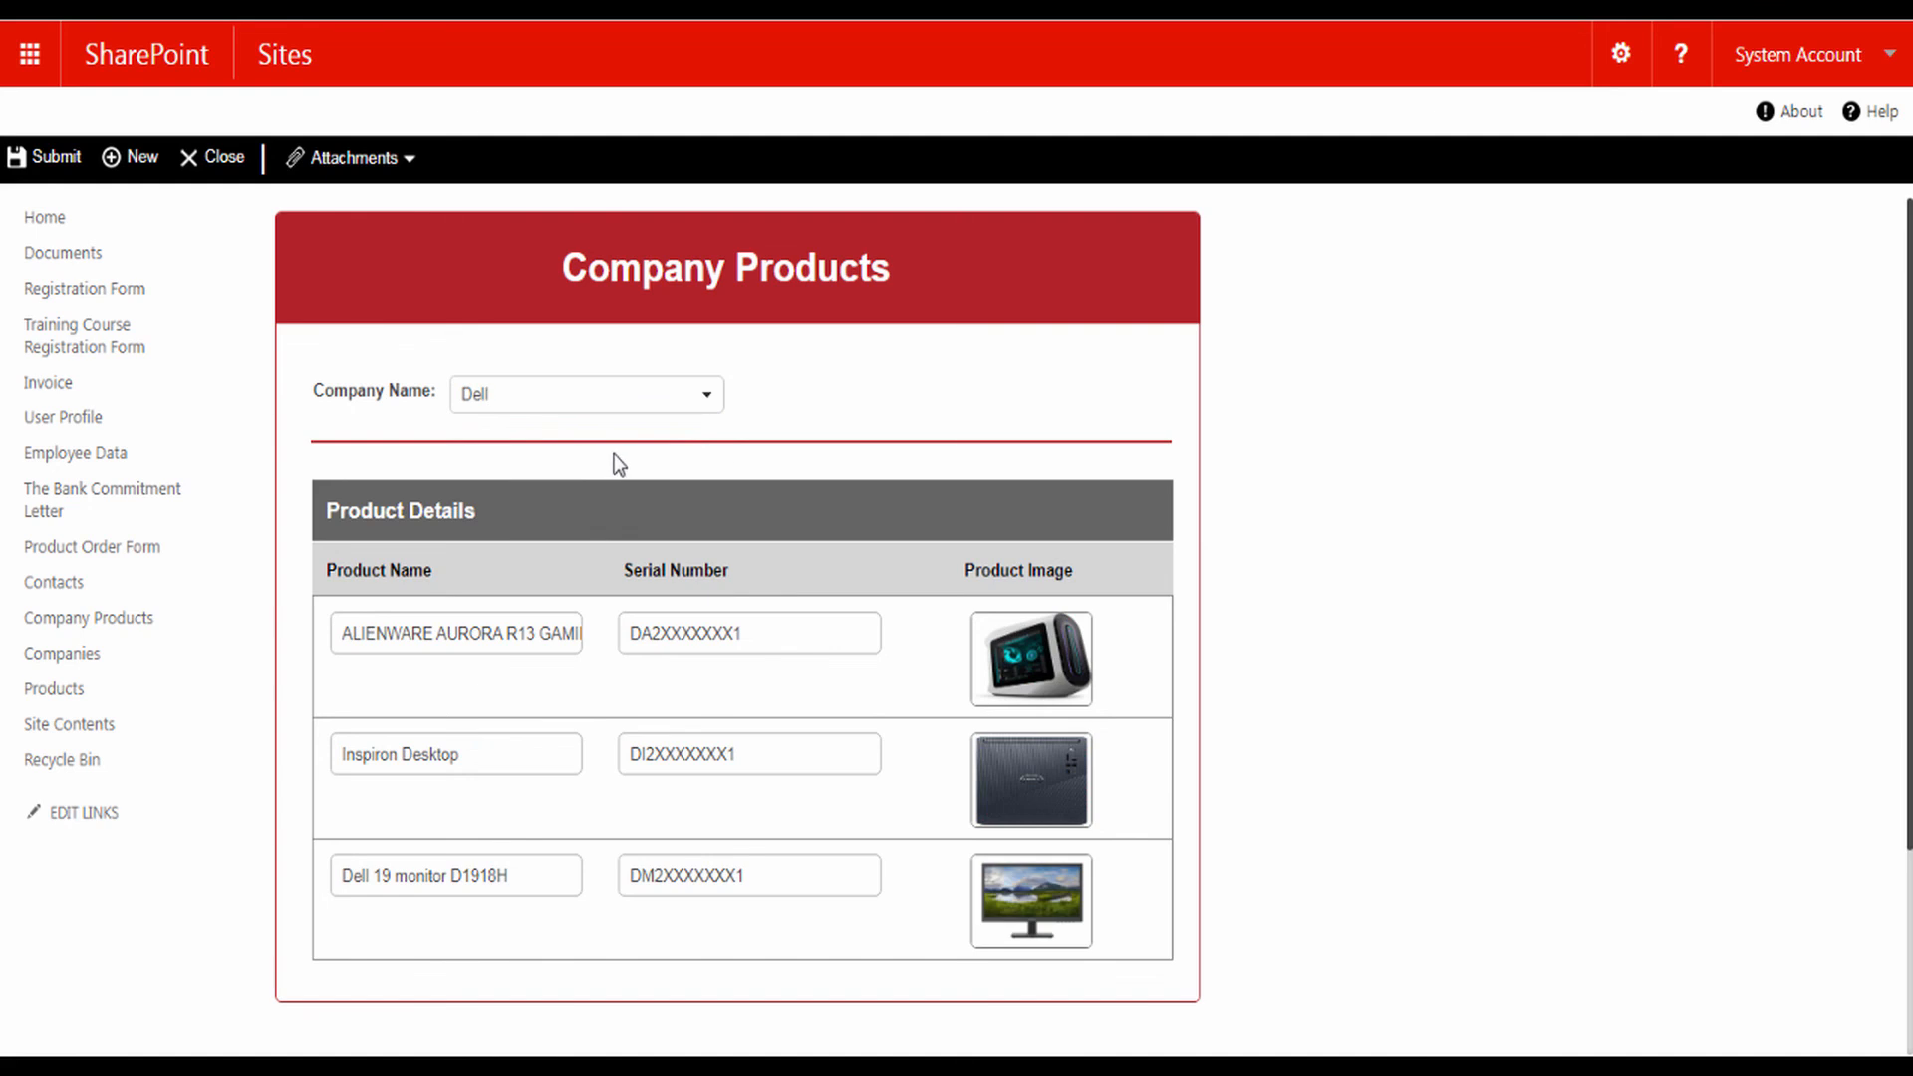